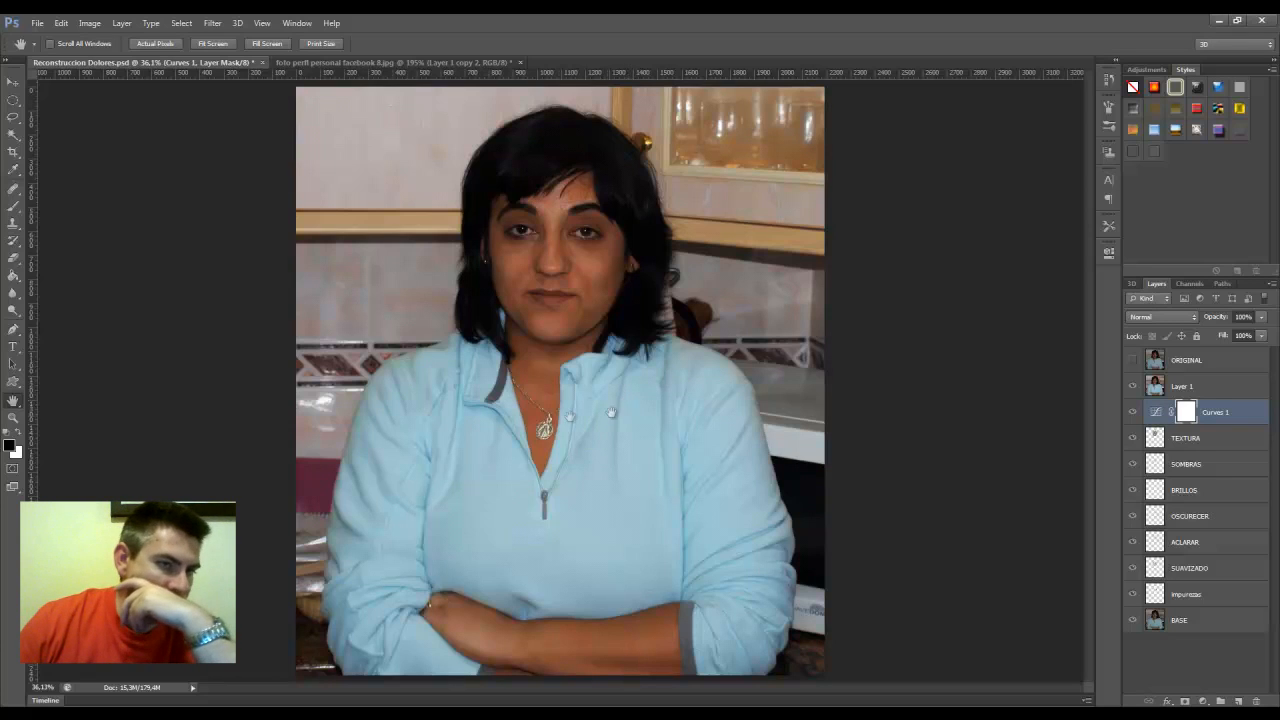
Compare the retouched face with the ORIGINAL layer at actual pixel size, then fit the whole image on screen.
left_click(176, 44)
left_click_drag(436, 188, 449, 495)
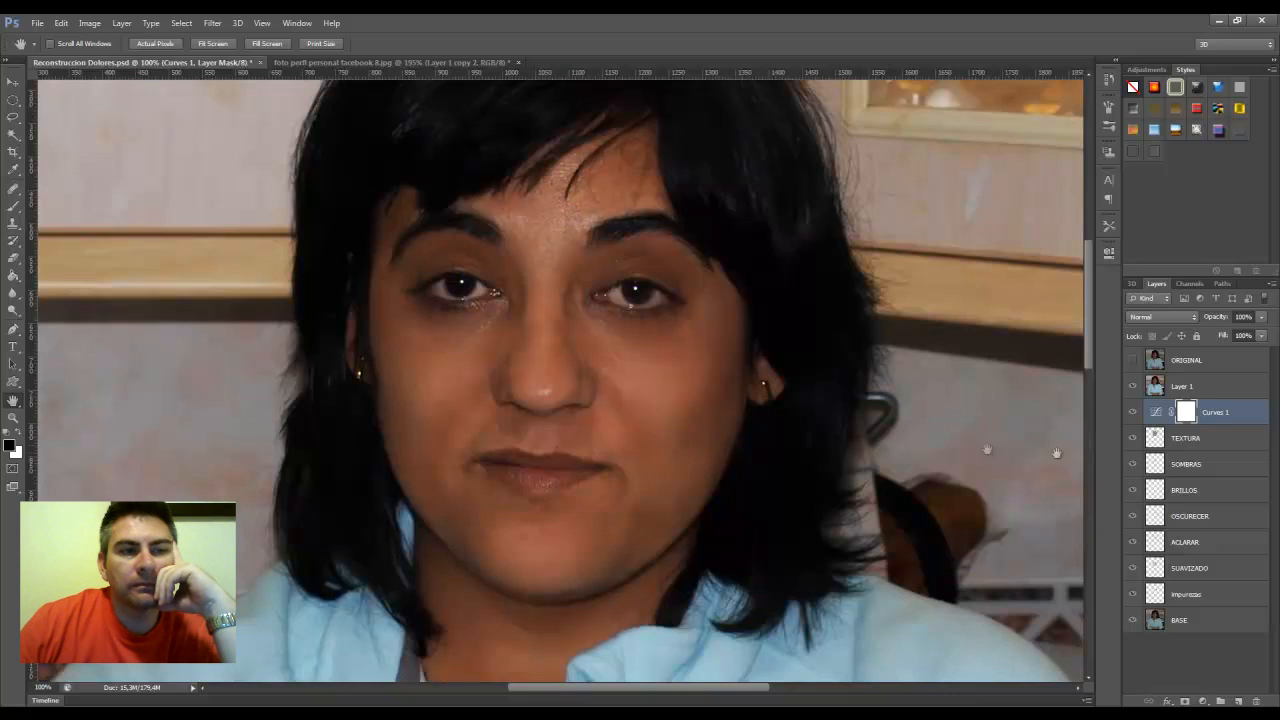
left_click(1133, 362)
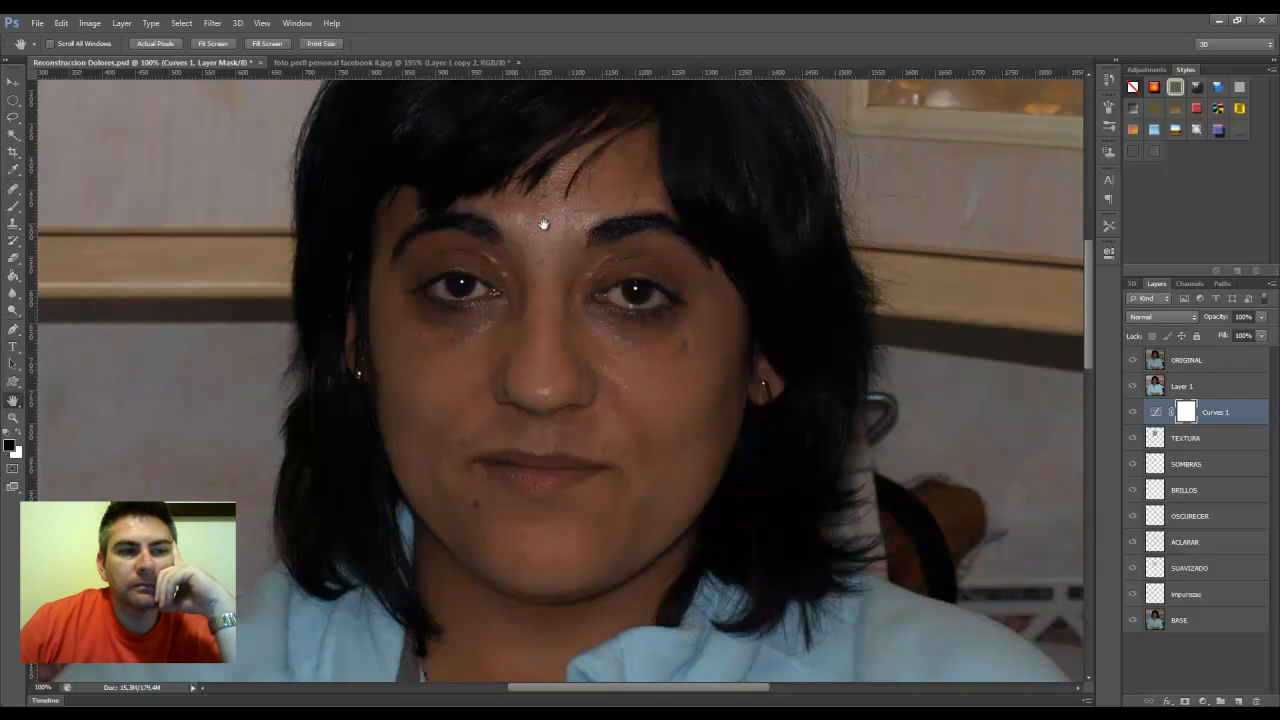
left_click(1133, 362)
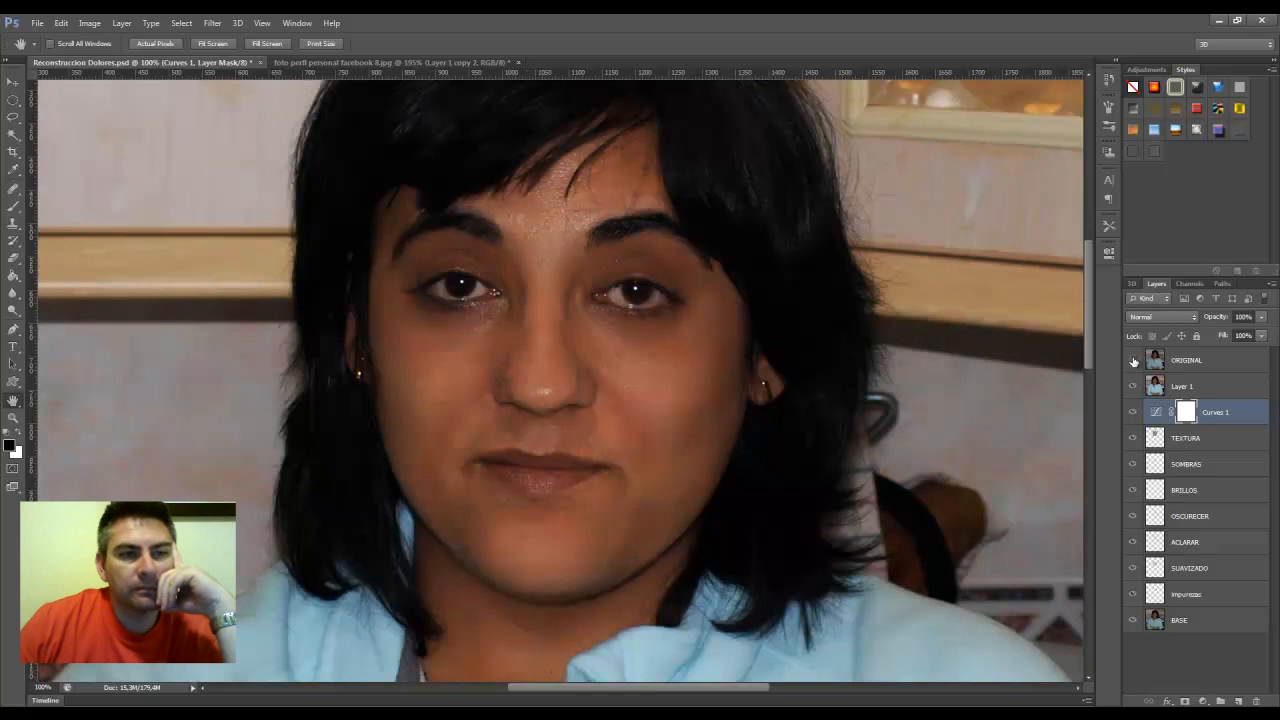
left_click(213, 44)
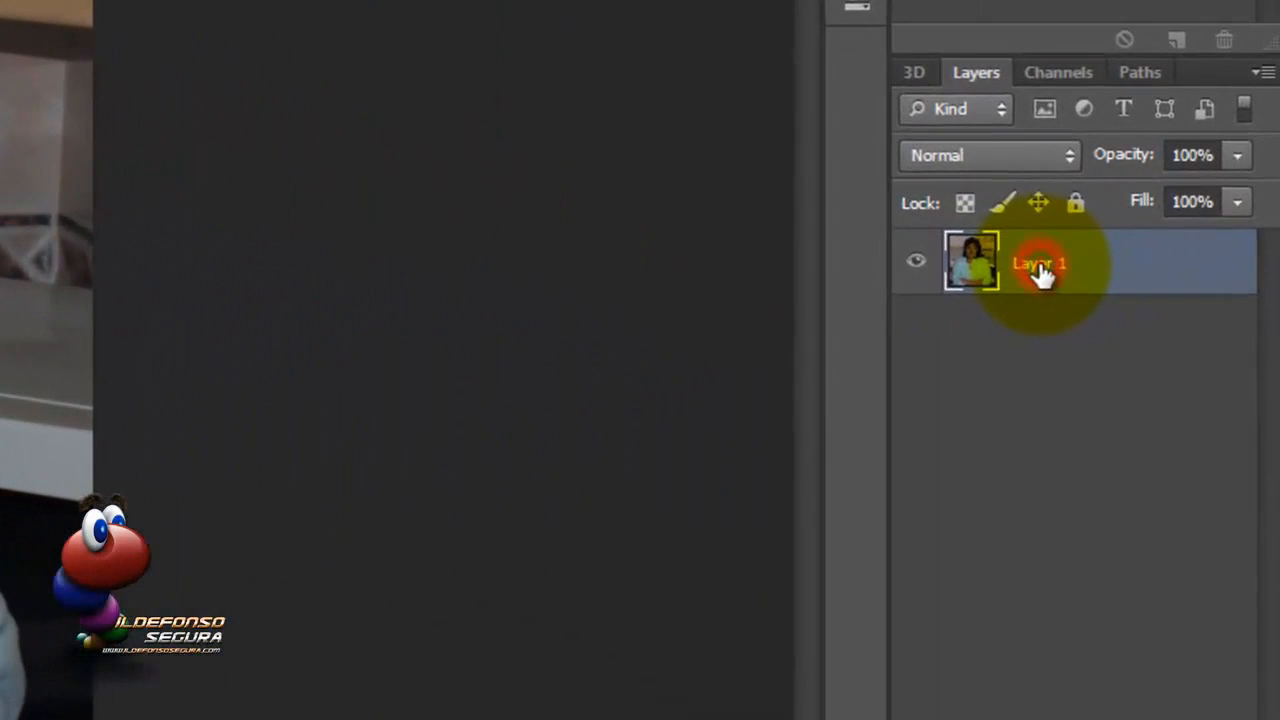
Rename the photo layer as ORIGINAL.
double_click(1184, 361)
type("oRIGINAL")
key("Return")
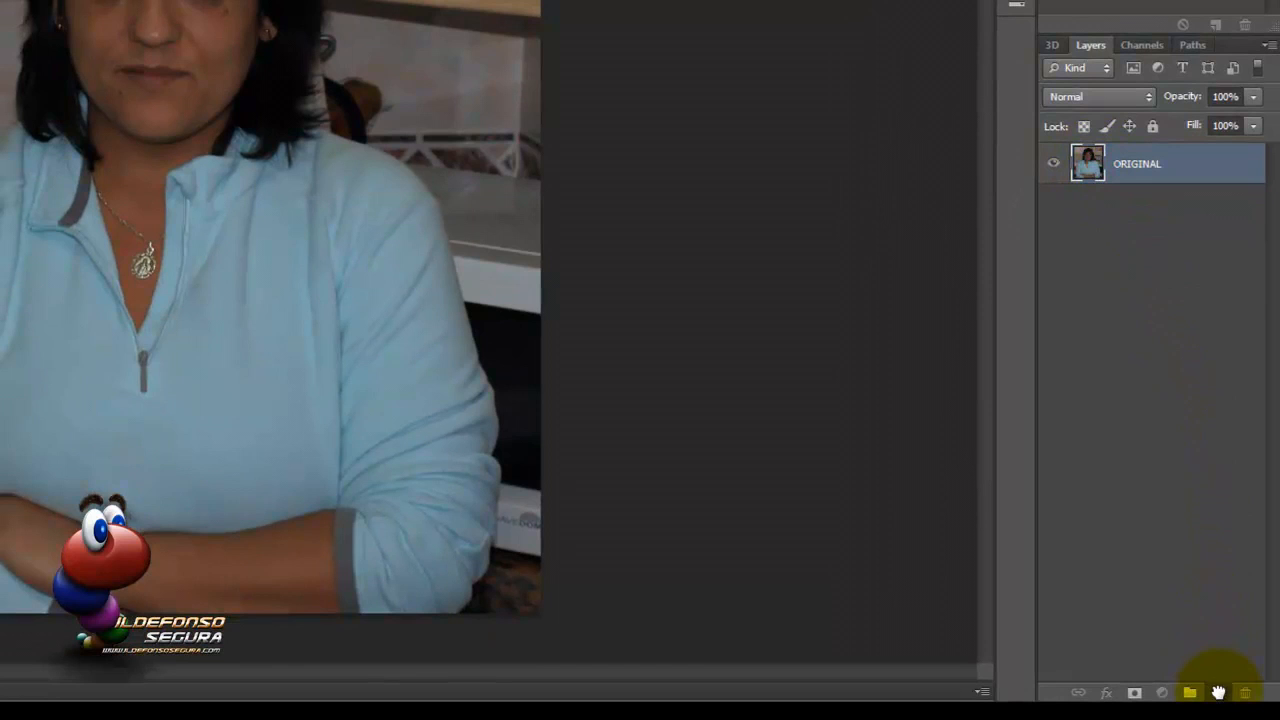
Duplicate the ORIGINAL layer and name the copy BASE.
left_click_drag(1218, 692, 1218, 692)
double_click(1123, 163)
type("BASE")
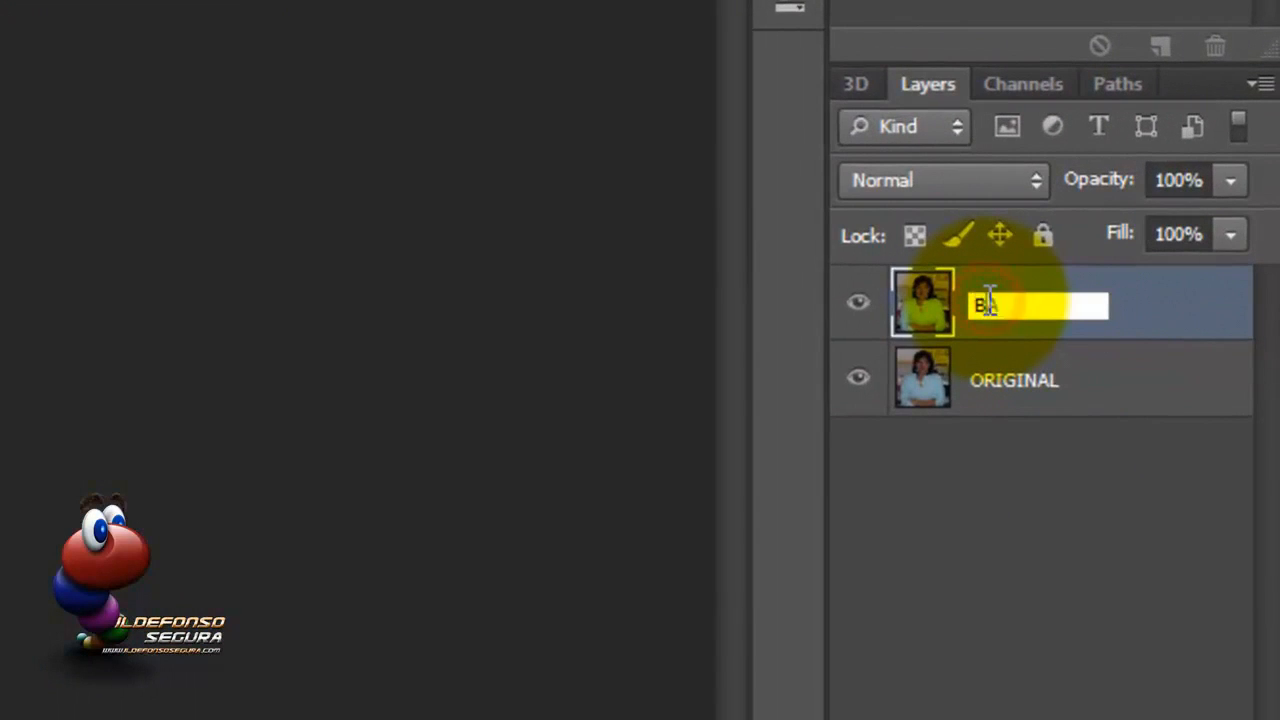
key("Return")
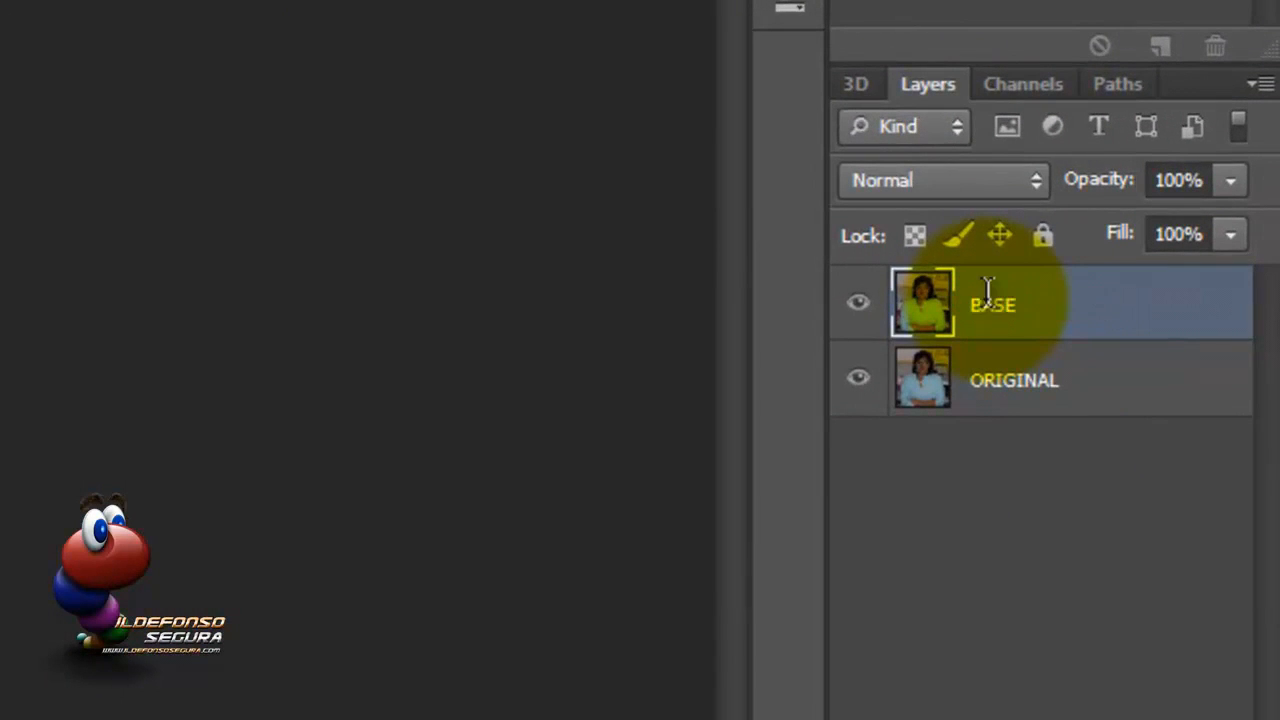
Move the ORIGINAL layer above BASE, hide it, and make BASE the active layer.
left_click_drag(903, 386, 940, 278)
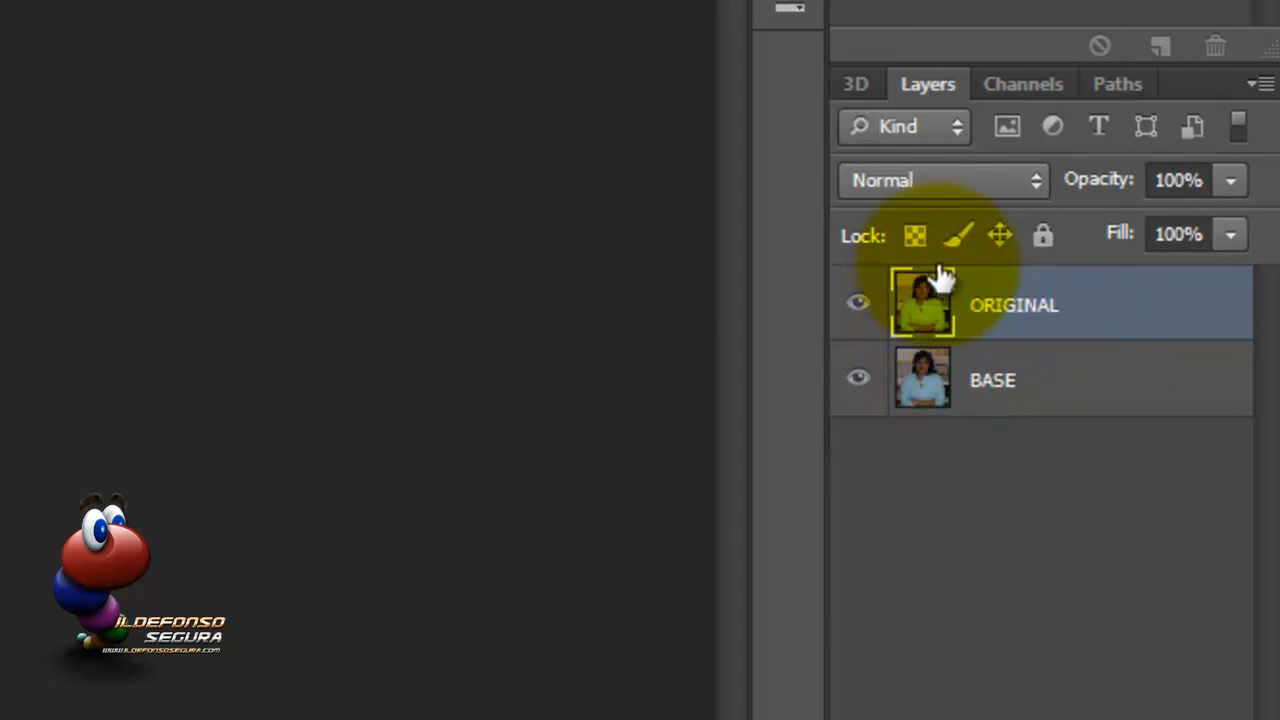
left_click(859, 304)
left_click(929, 372)
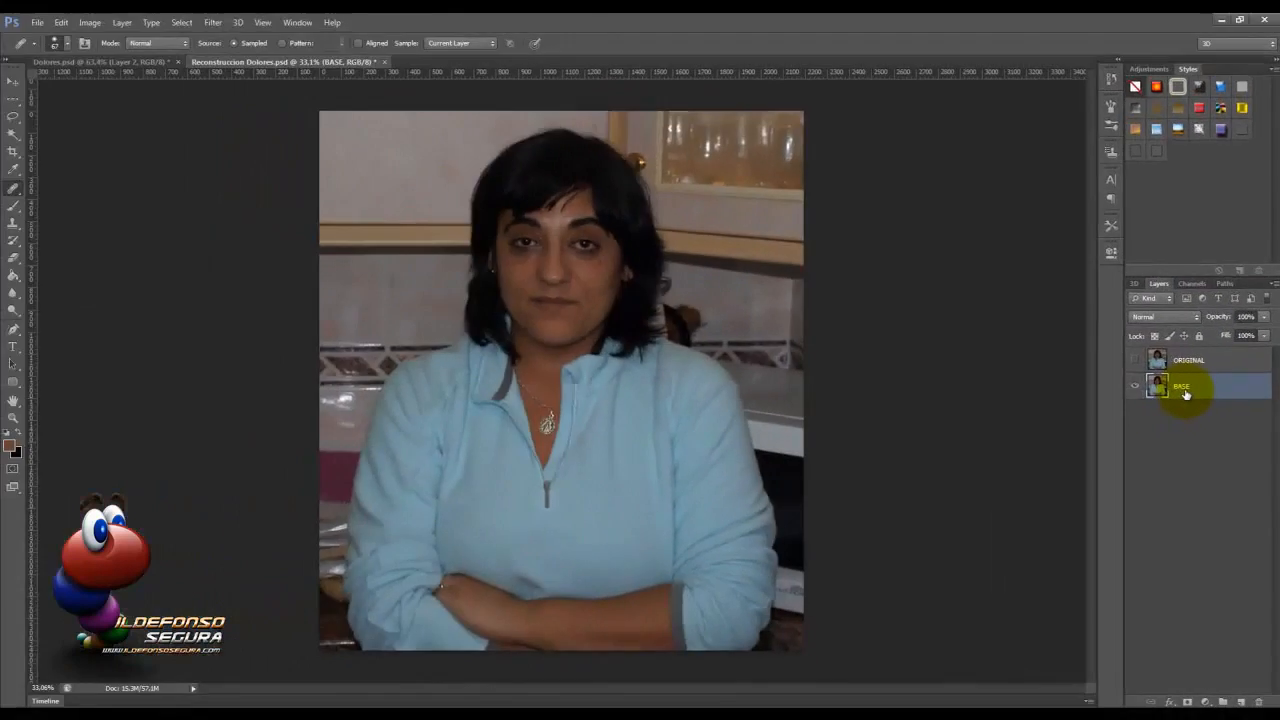
Add a new empty layer above BASE and name it impurezas.
left_click(1241, 703)
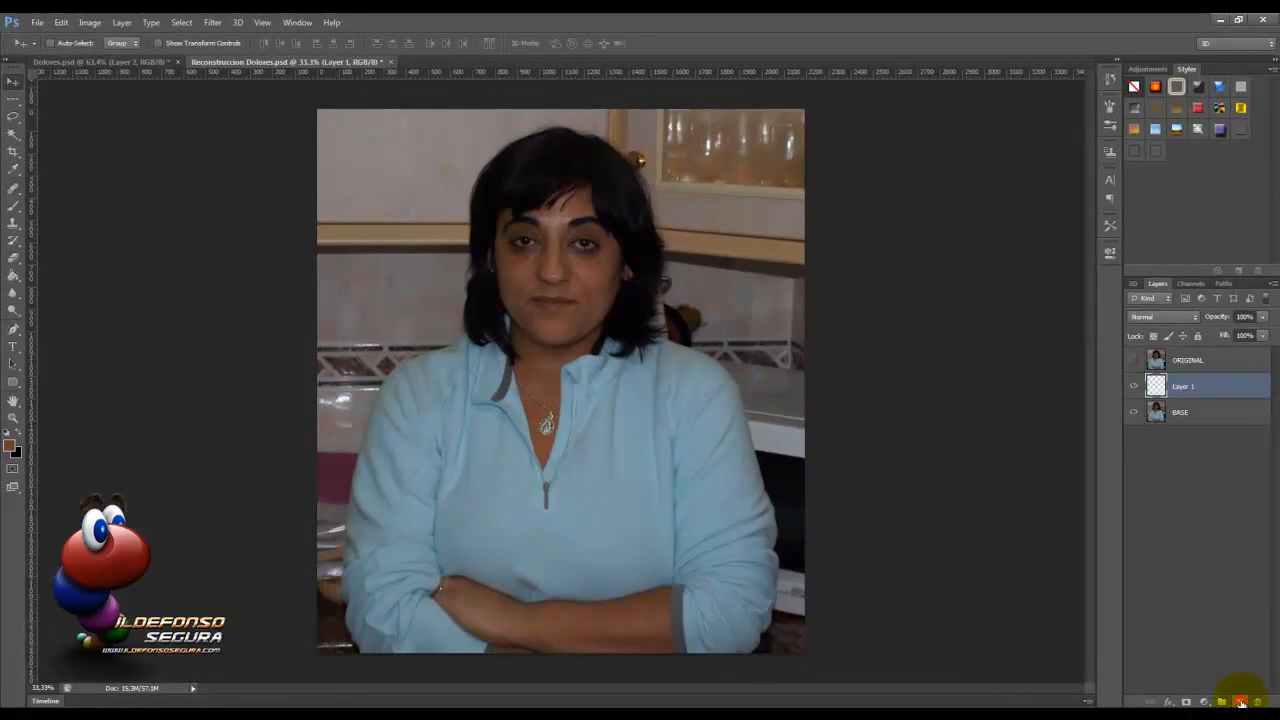
type("impure")
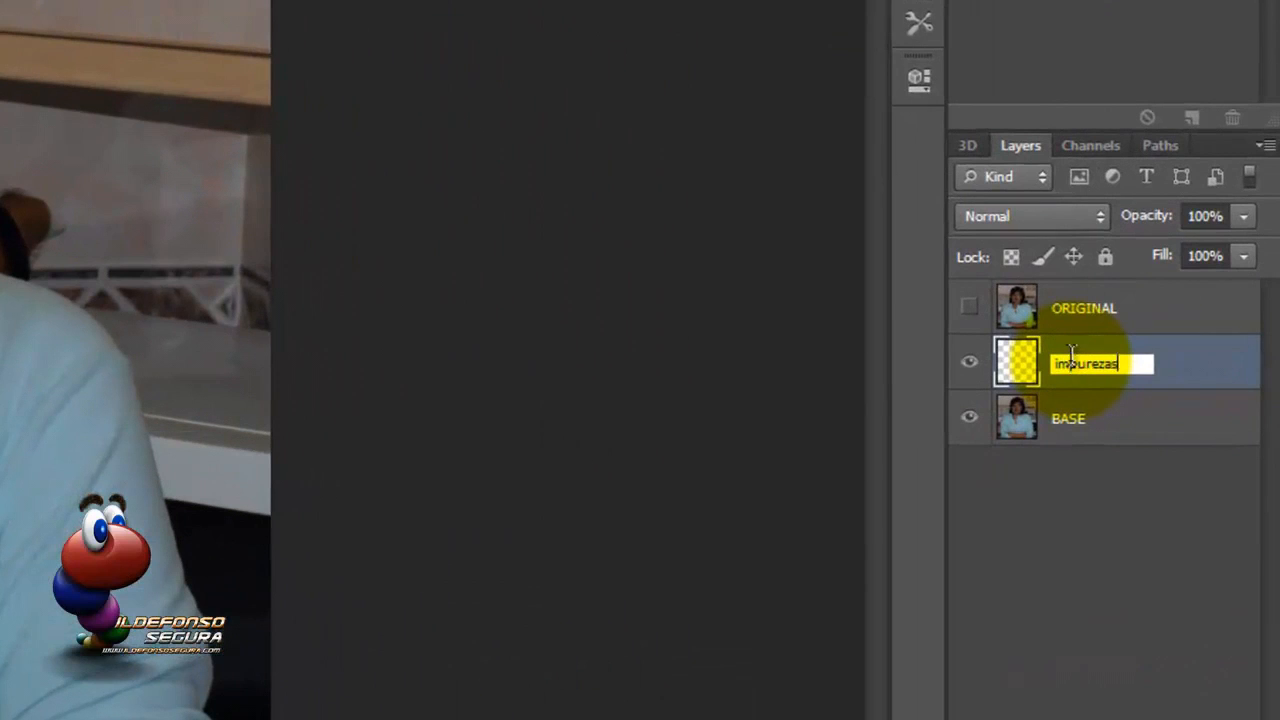
type("zas")
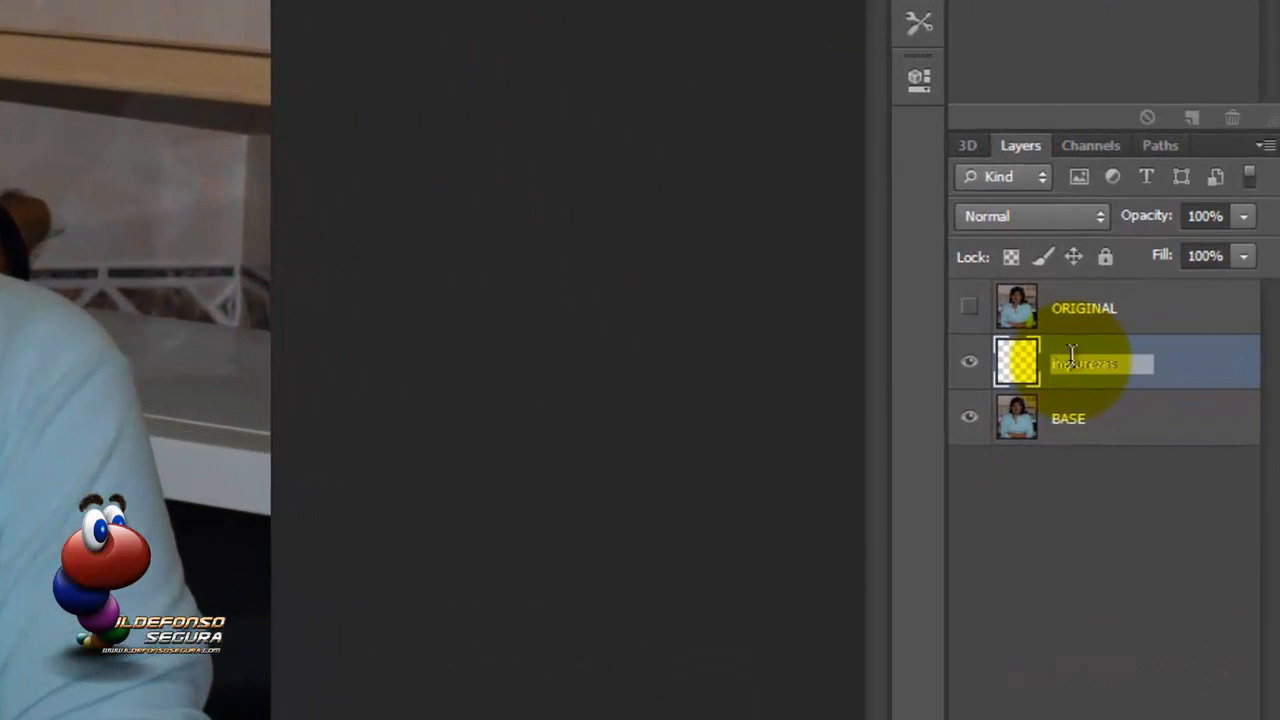
key("Return")
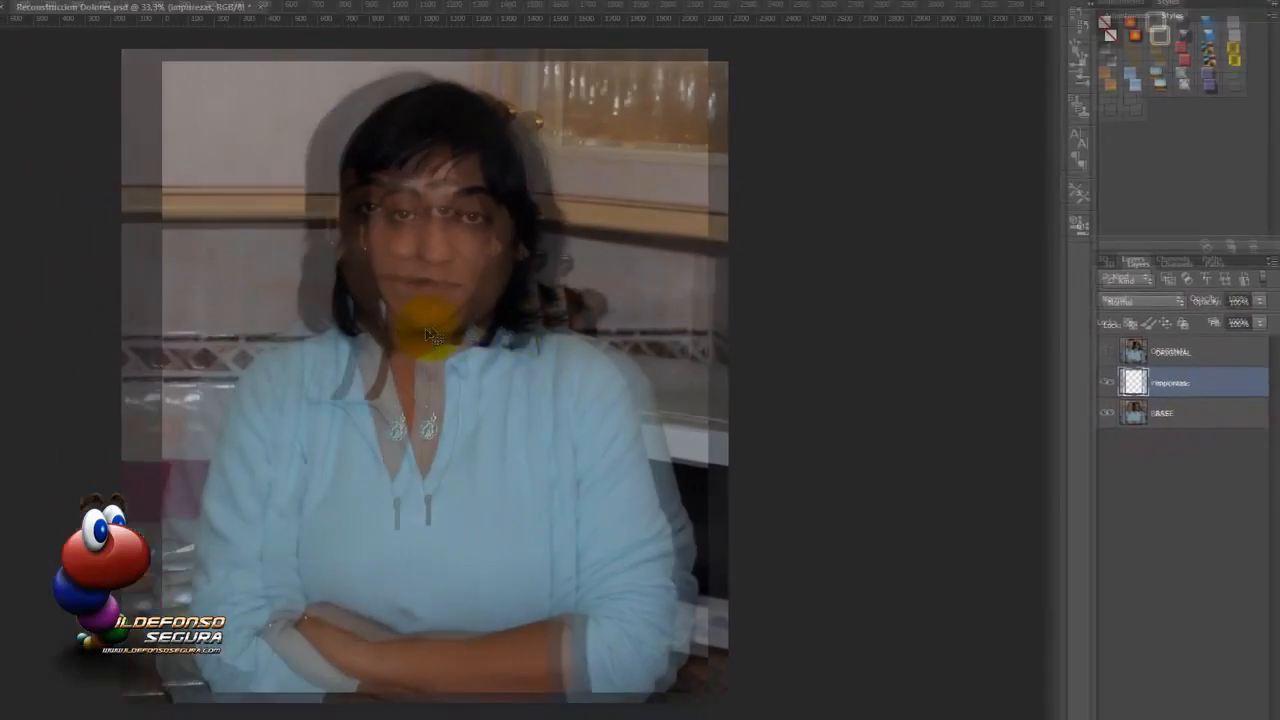
Set up the Healing Brush tool to sample from Current & Below for work on the face.
scroll(552, 344, "up", 6)
left_click_drag(548, 284, 514, 453)
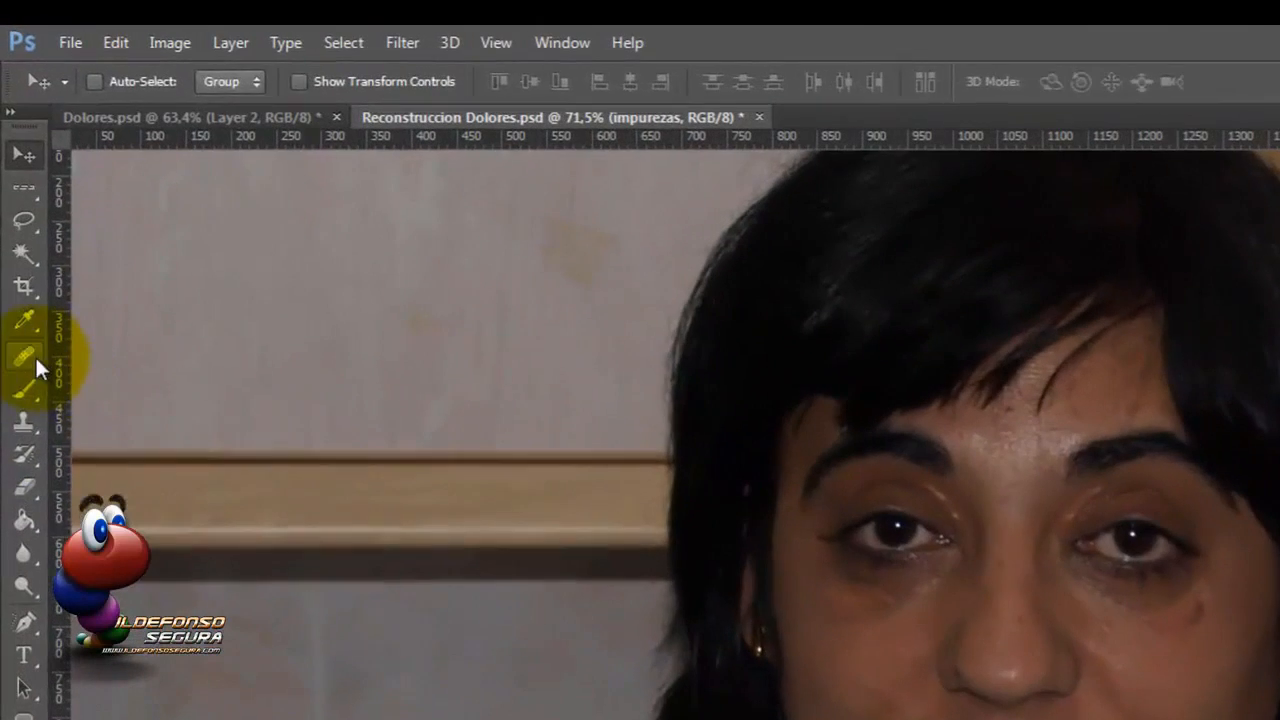
left_click(17, 188)
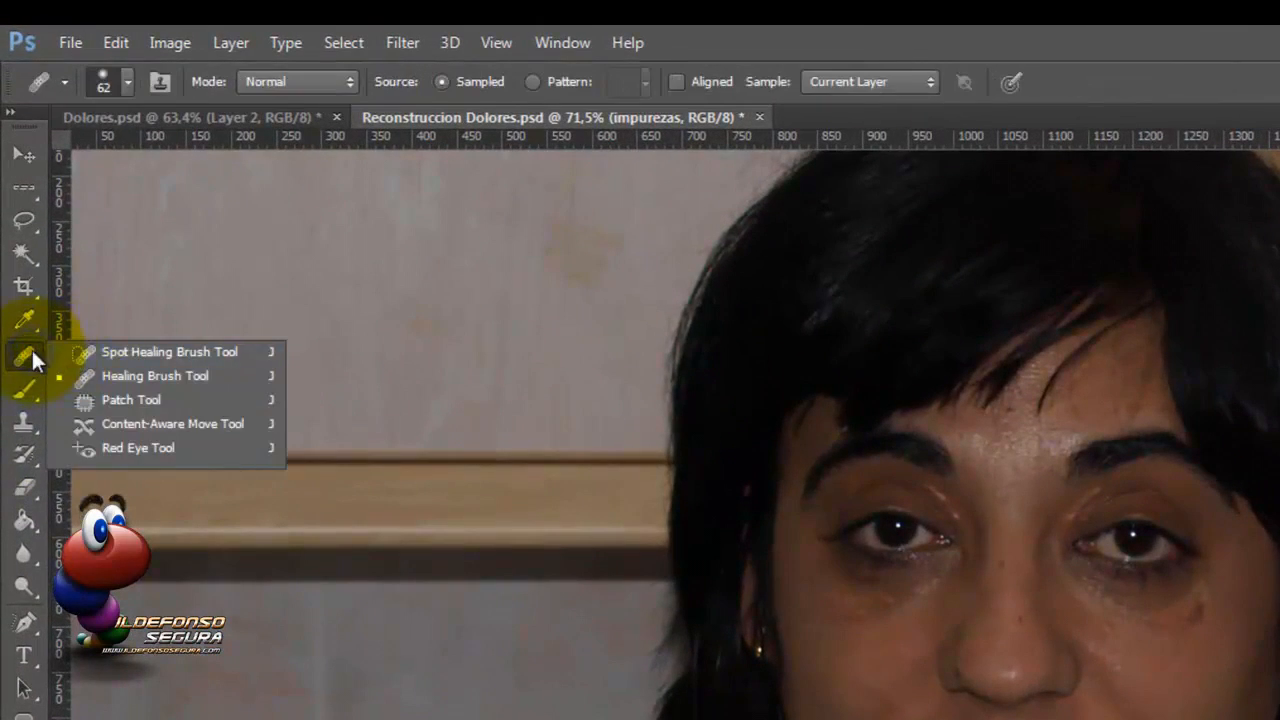
left_click(205, 371)
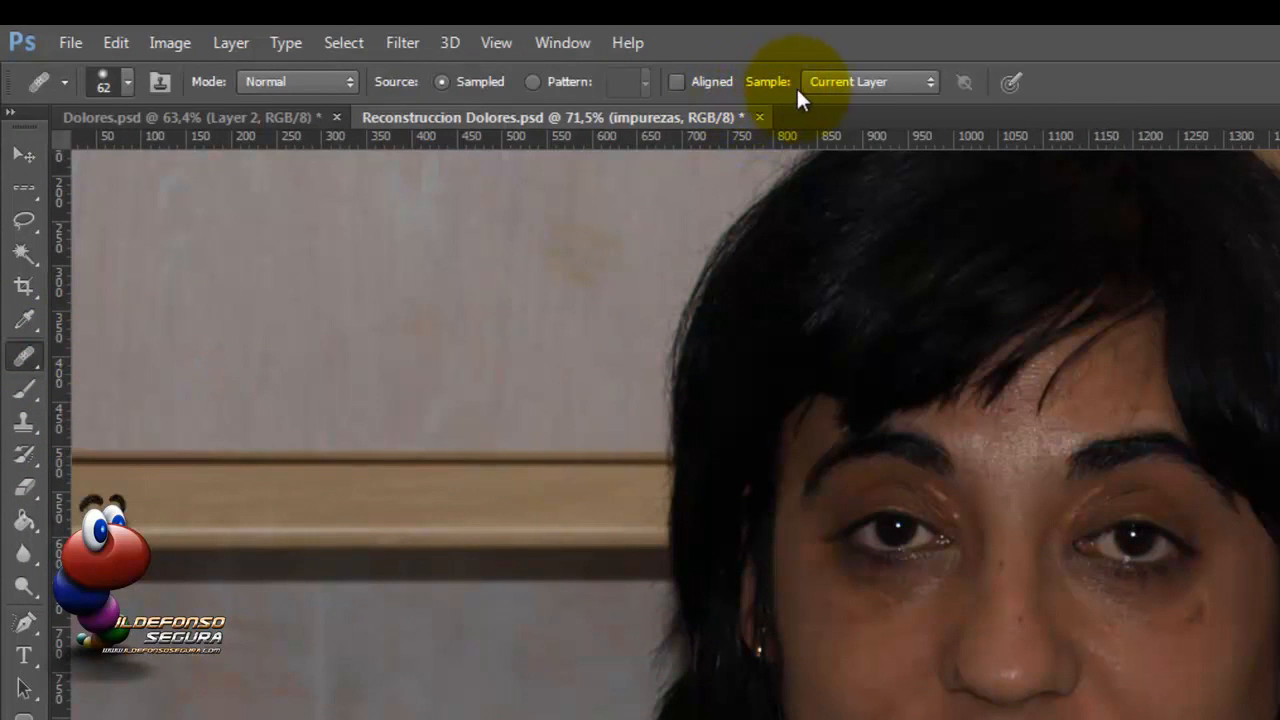
left_click(926, 82)
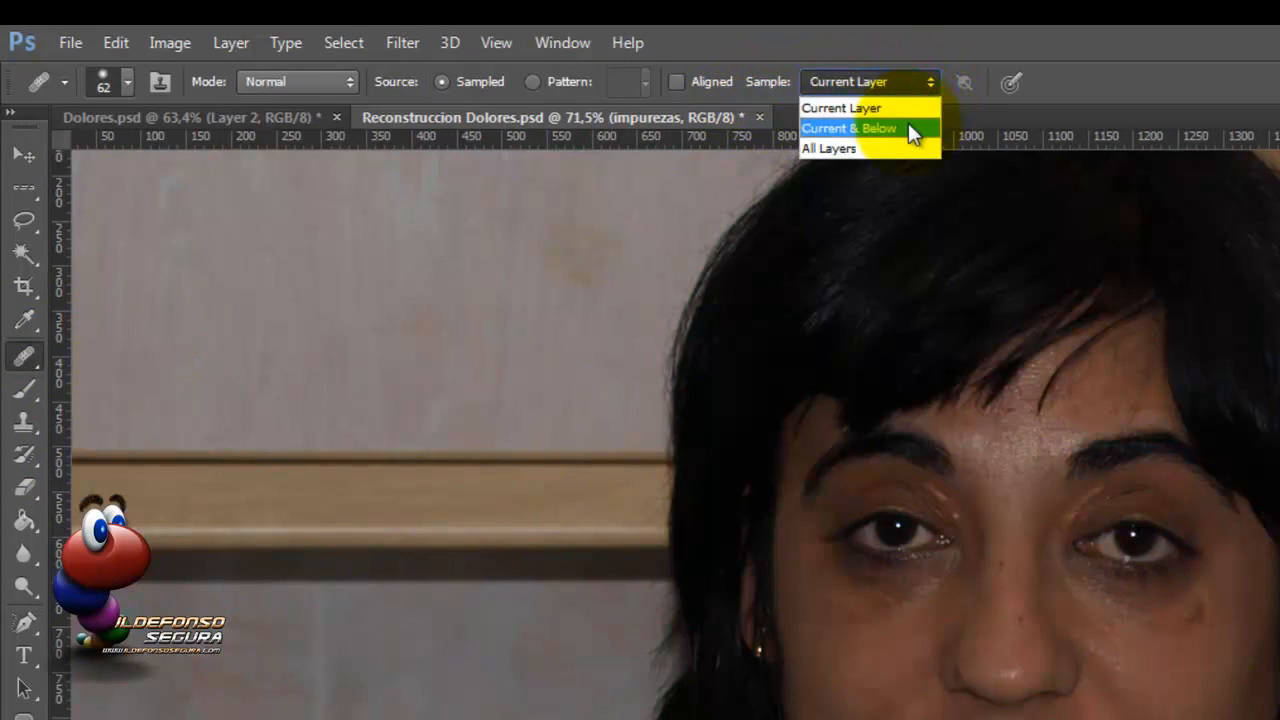
left_click(908, 127)
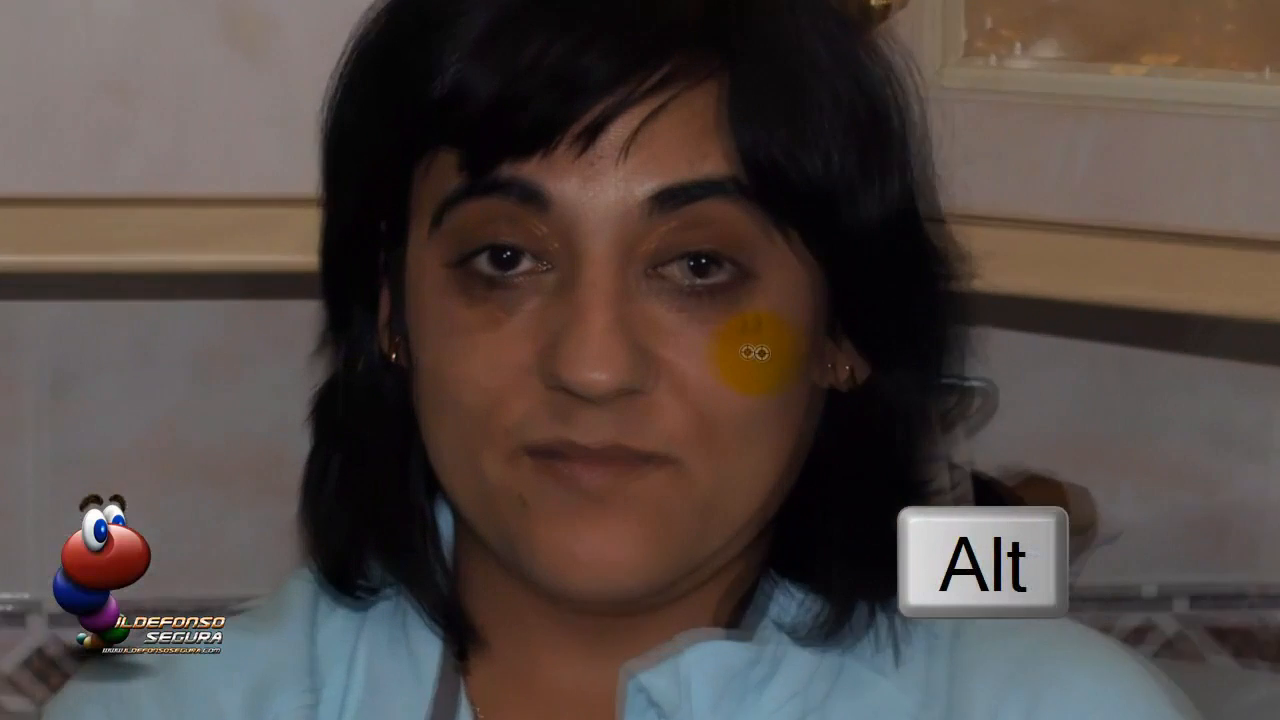
Heal the moles and blemishes on the cheeks, chin, nose, forehead and around the mouth on the impurezas layer, sampling clean skin nearby.
left_click(638, 343, "alt")
left_click(851, 323)
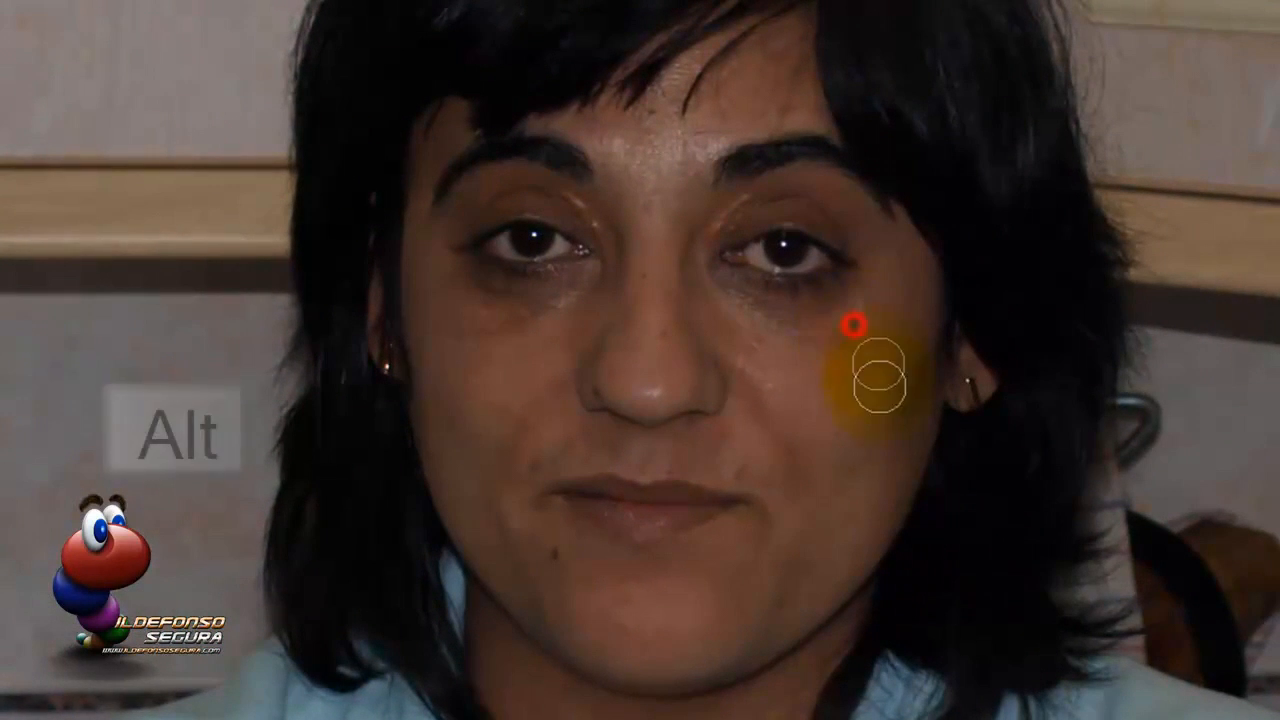
left_click(572, 573, "alt")
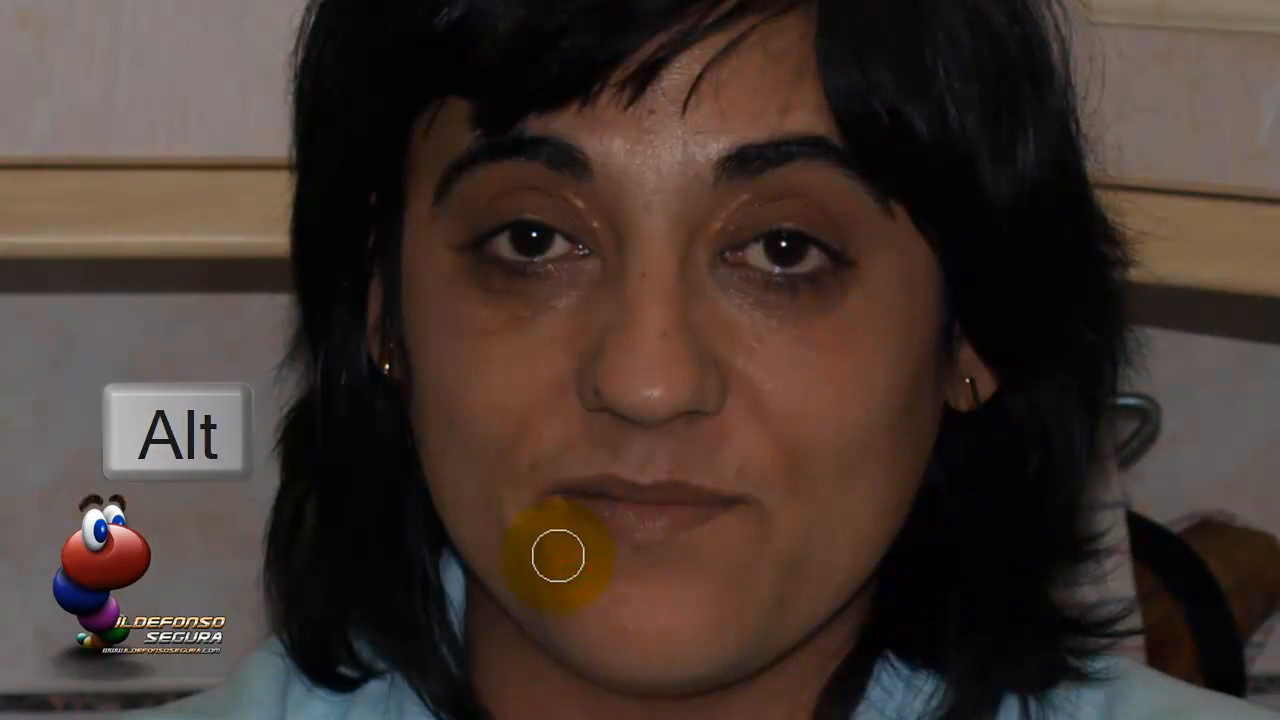
left_click(550, 434, "alt")
left_click(526, 457)
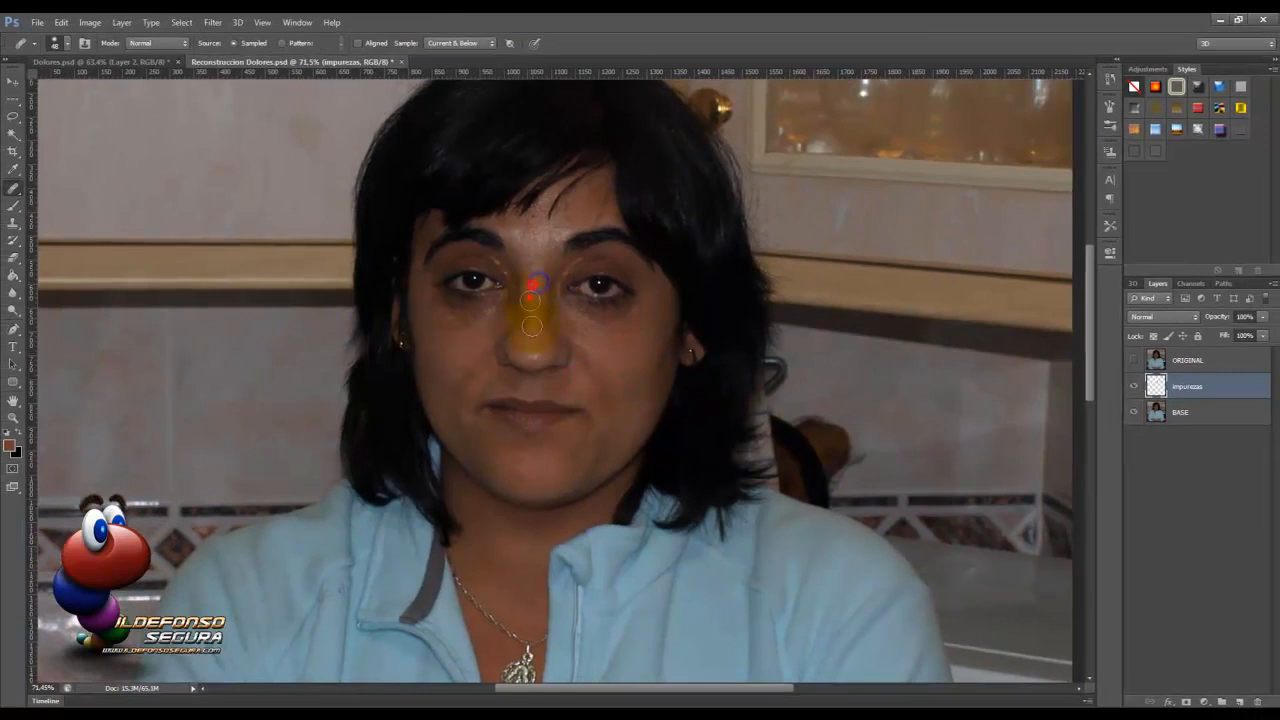
left_click(513, 352, "alt")
left_click(508, 352)
left_click(452, 342, "alt")
left_click(438, 328)
left_click(532, 227)
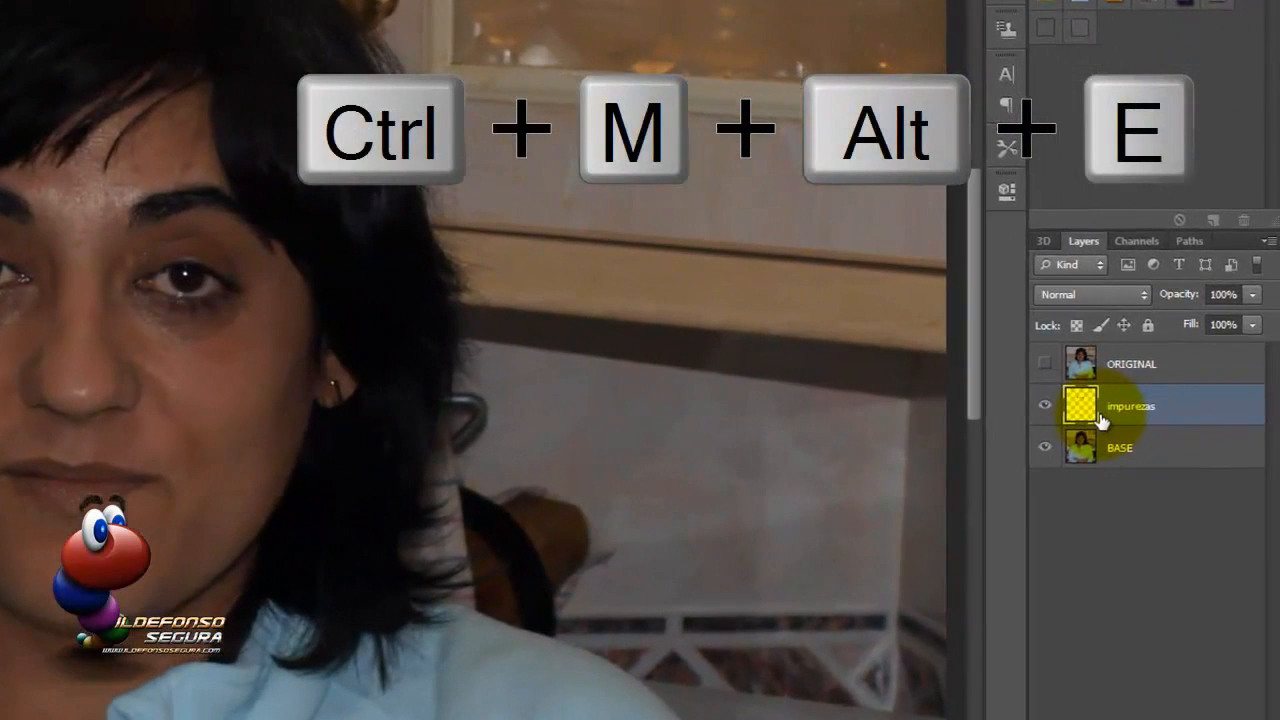
Stamp all visible layers into a new merged layer, name it TEXTURA, and hide it.
key("ctrl+shift+alt+e")
double_click(1123, 406)
type("TEXTURA")
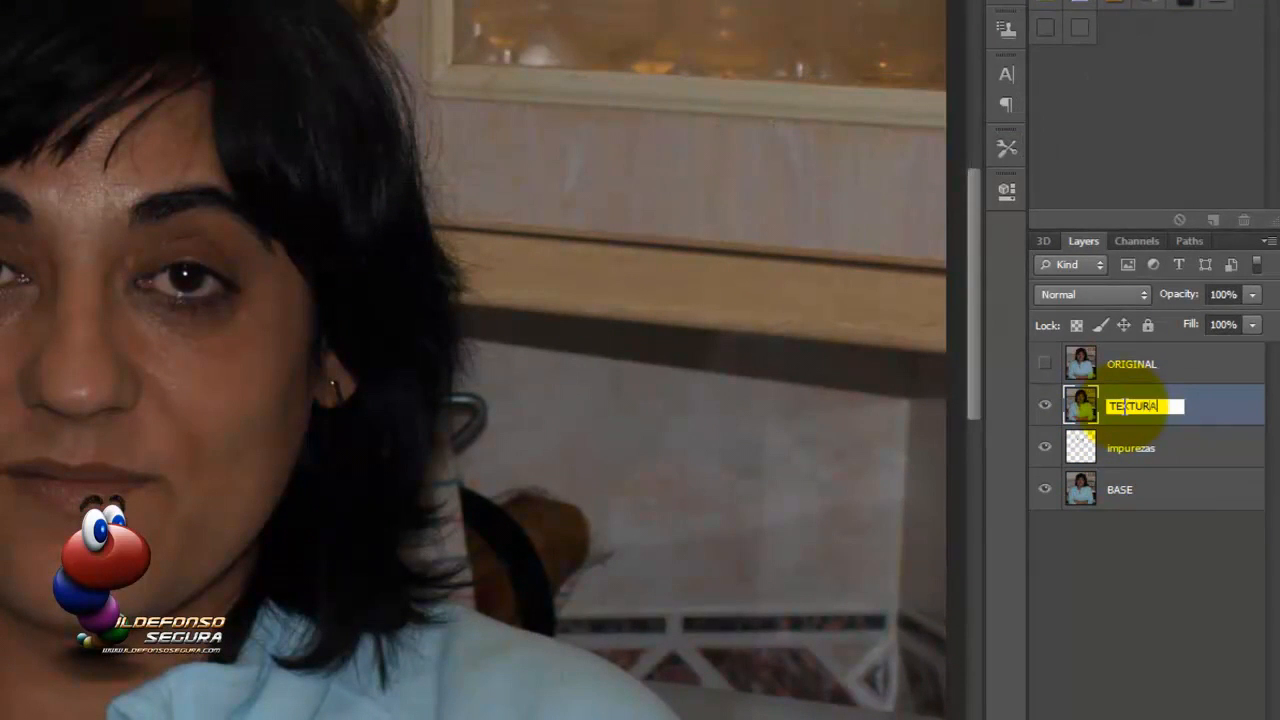
key("Return")
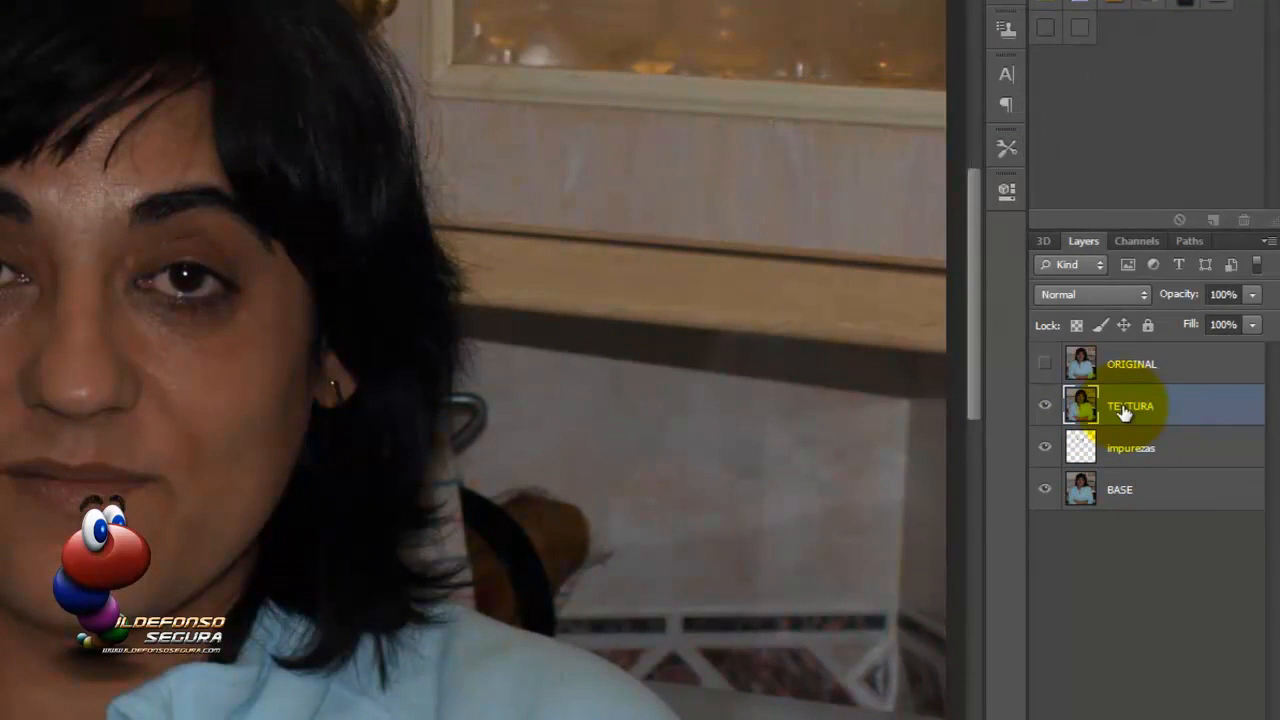
left_click(1046, 408)
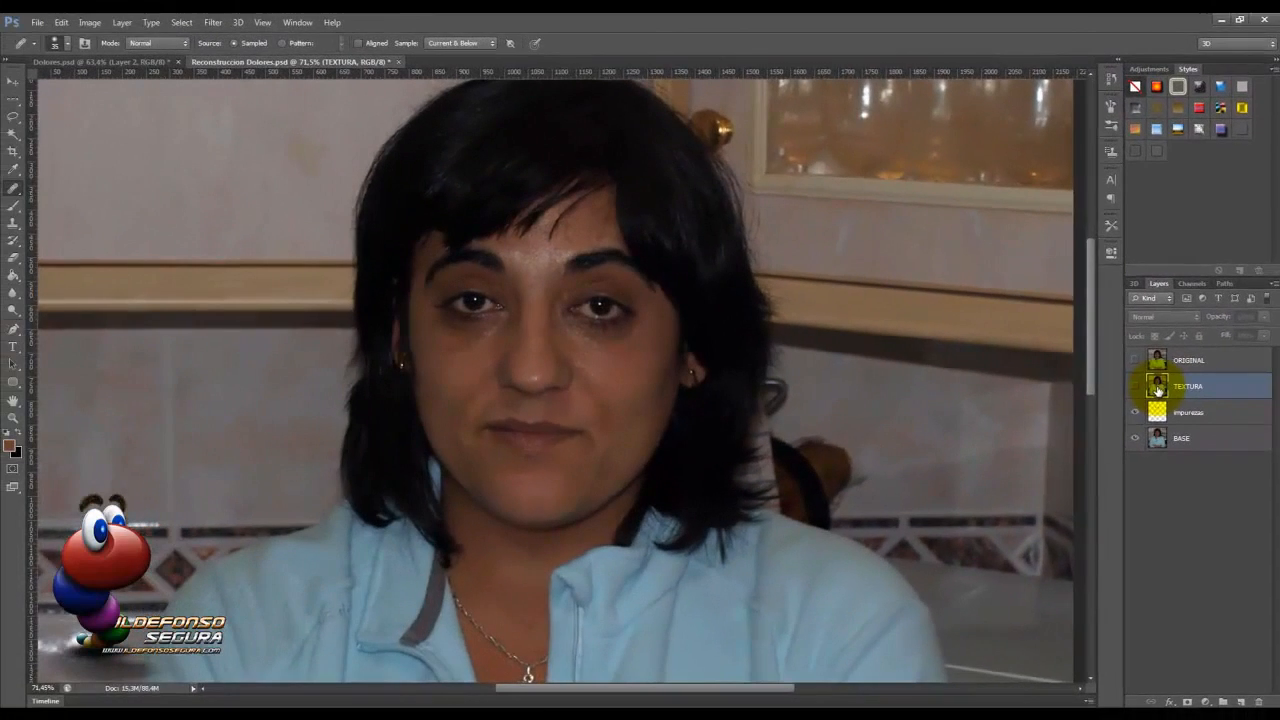
Add a new empty layer directly above impurezas and name it SUAVIZADO.
left_click(1155, 415)
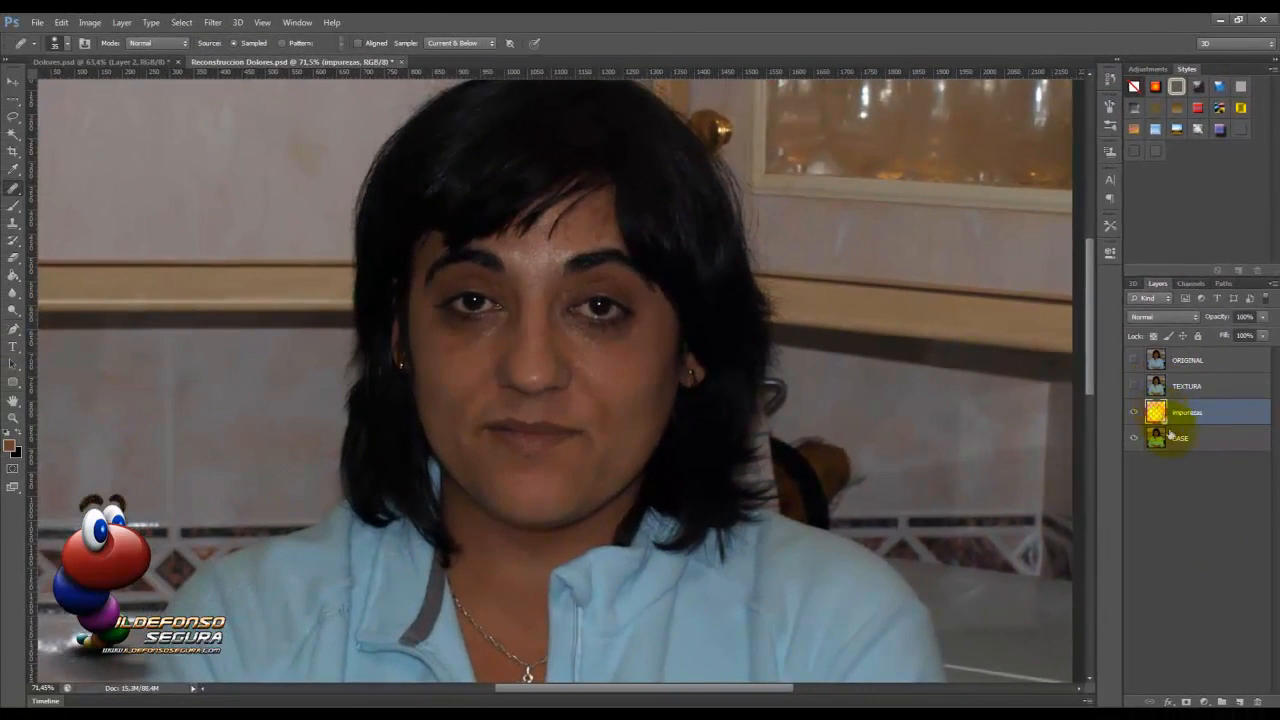
left_click(1240, 703)
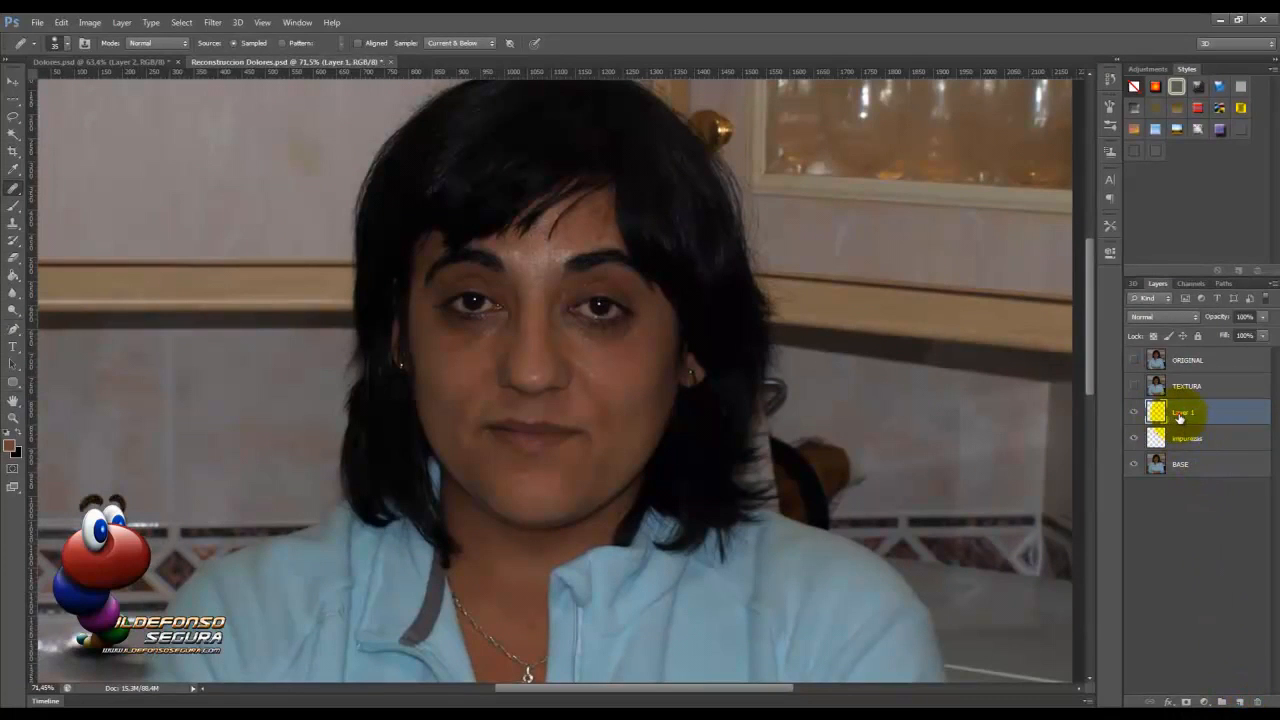
double_click(1190, 413)
type("SUAVIZADO")
key("Return")
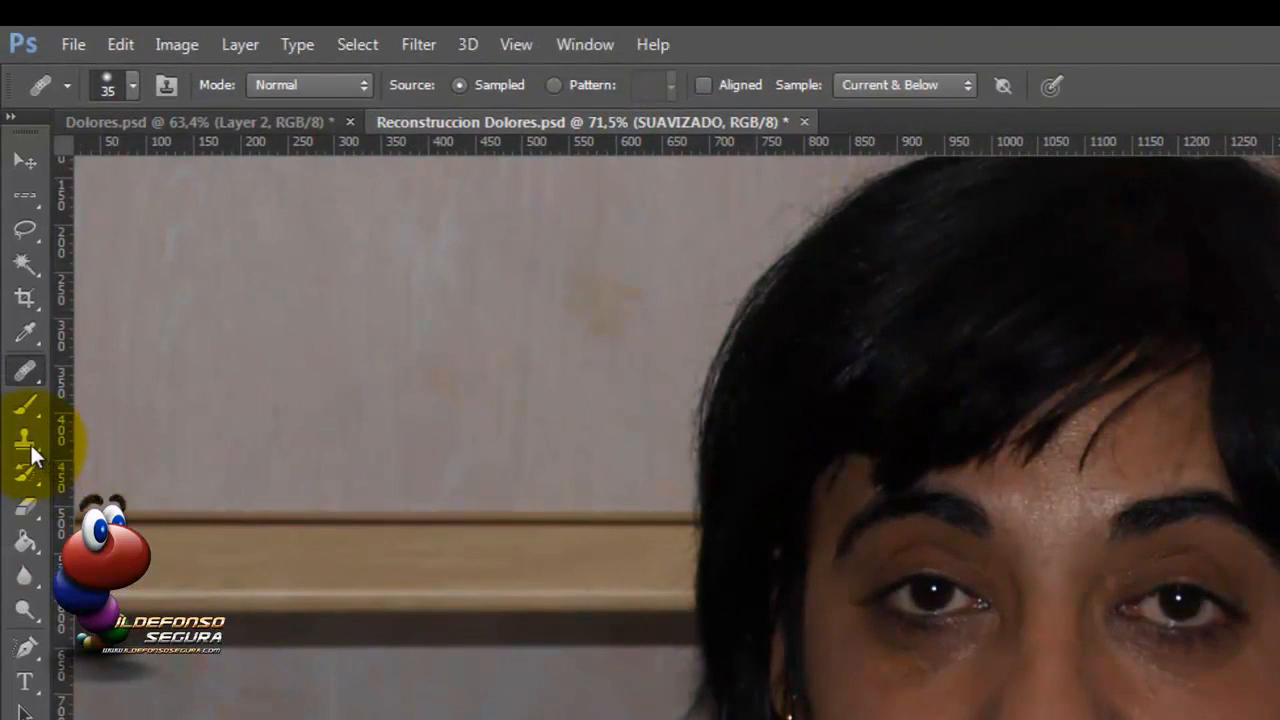
Choose the Clone Stamp tool and set its opacity to 25%.
left_click(28, 442)
left_click(181, 432)
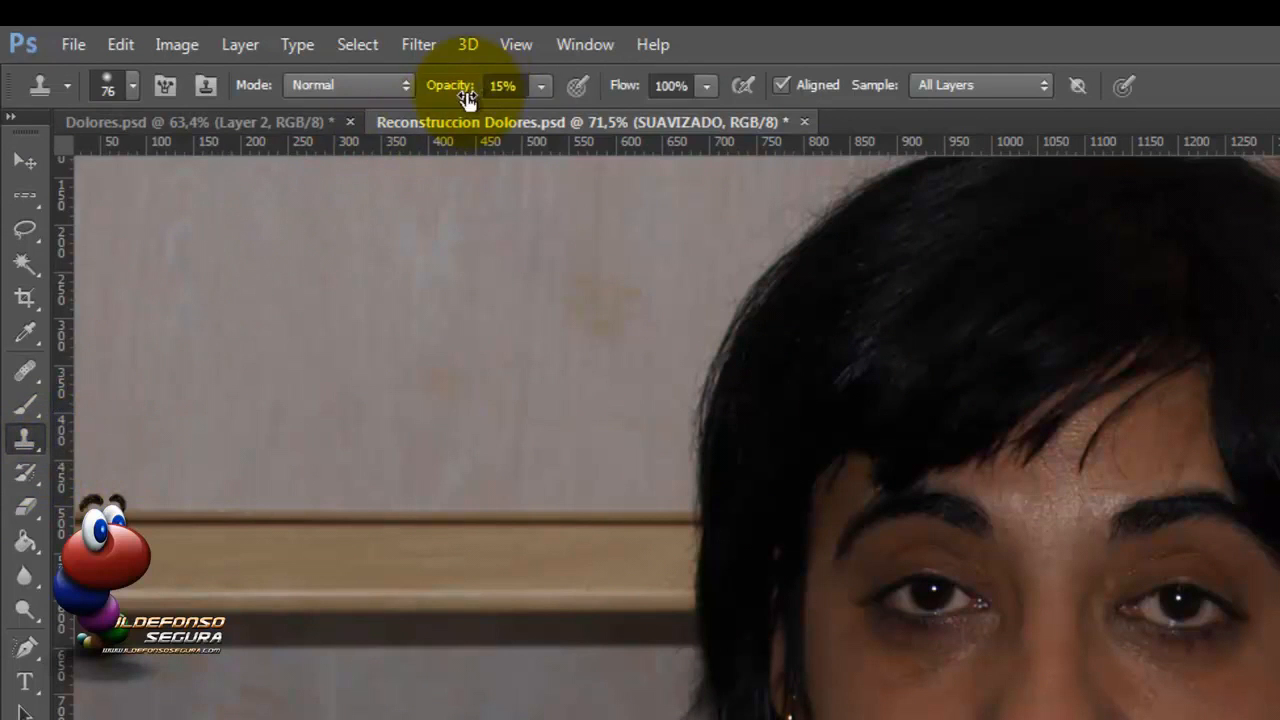
left_click(512, 87)
type("25")
key("Return")
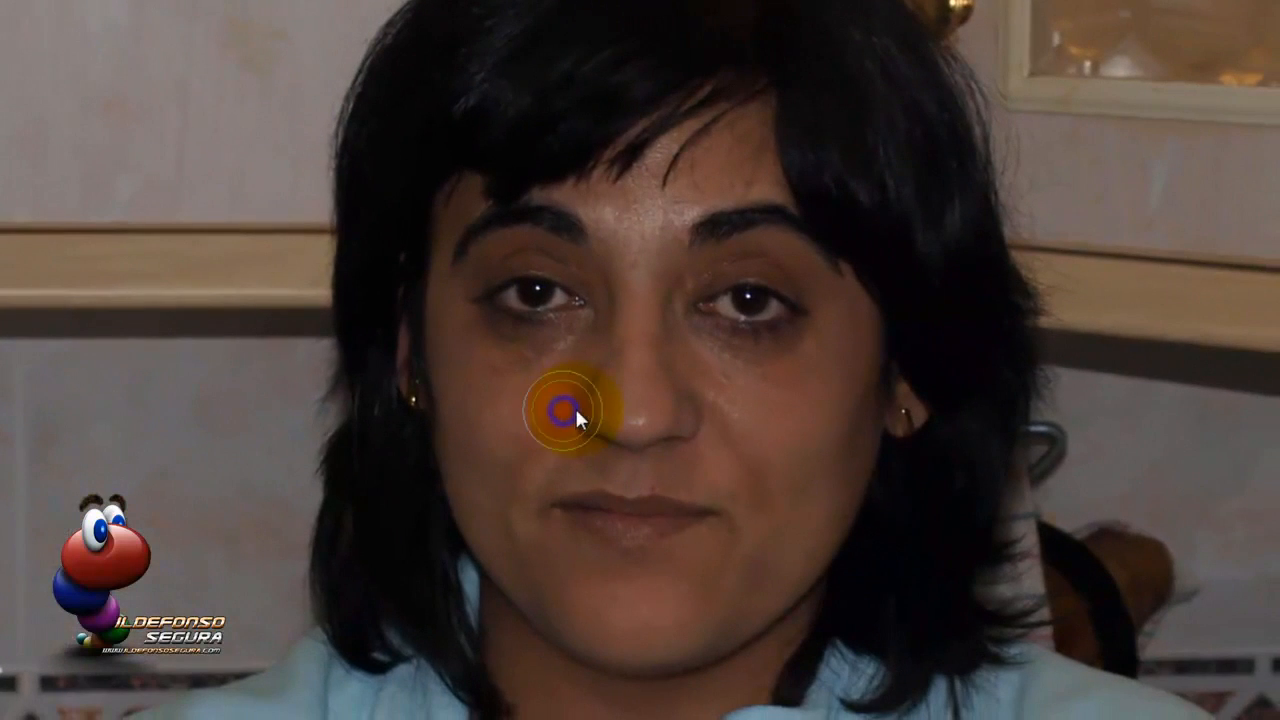
Smooth the skin of both cheeks, the jawline and the chin with soft Clone Stamp strokes on the SUAVIZADO layer.
key("alt")
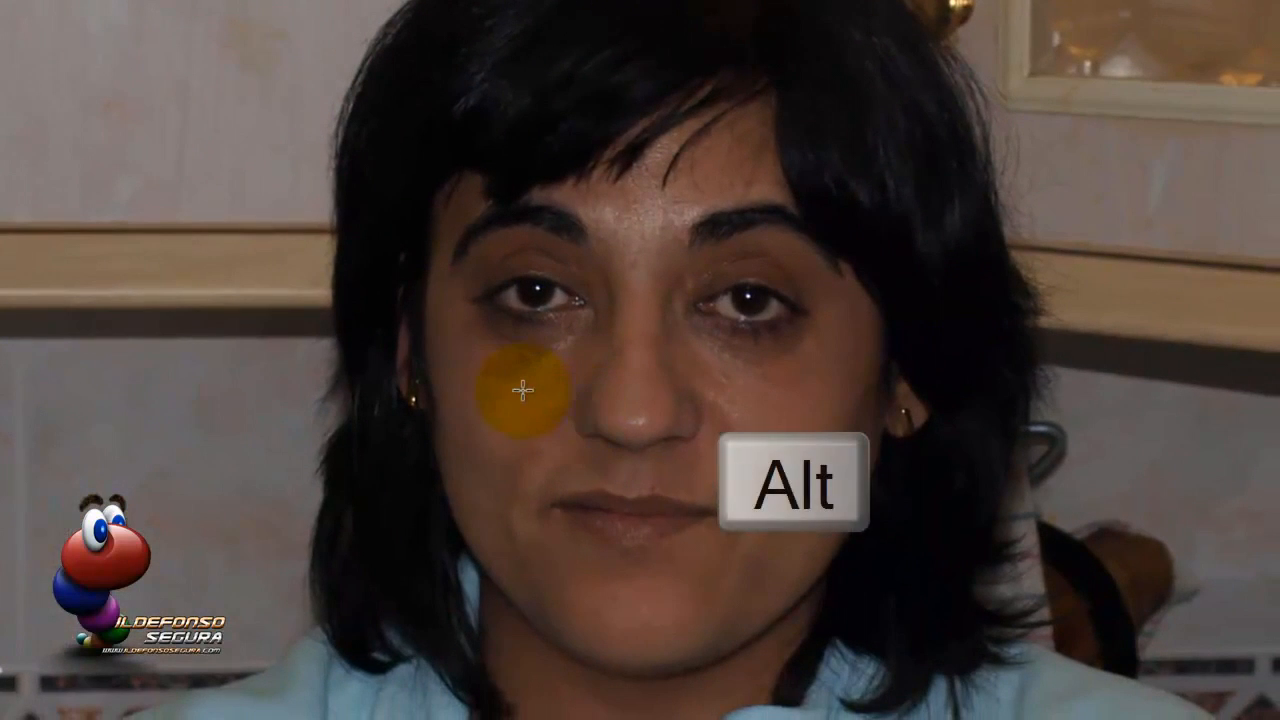
left_click_drag(508, 426, 526, 537)
left_click_drag(500, 459, 501, 495)
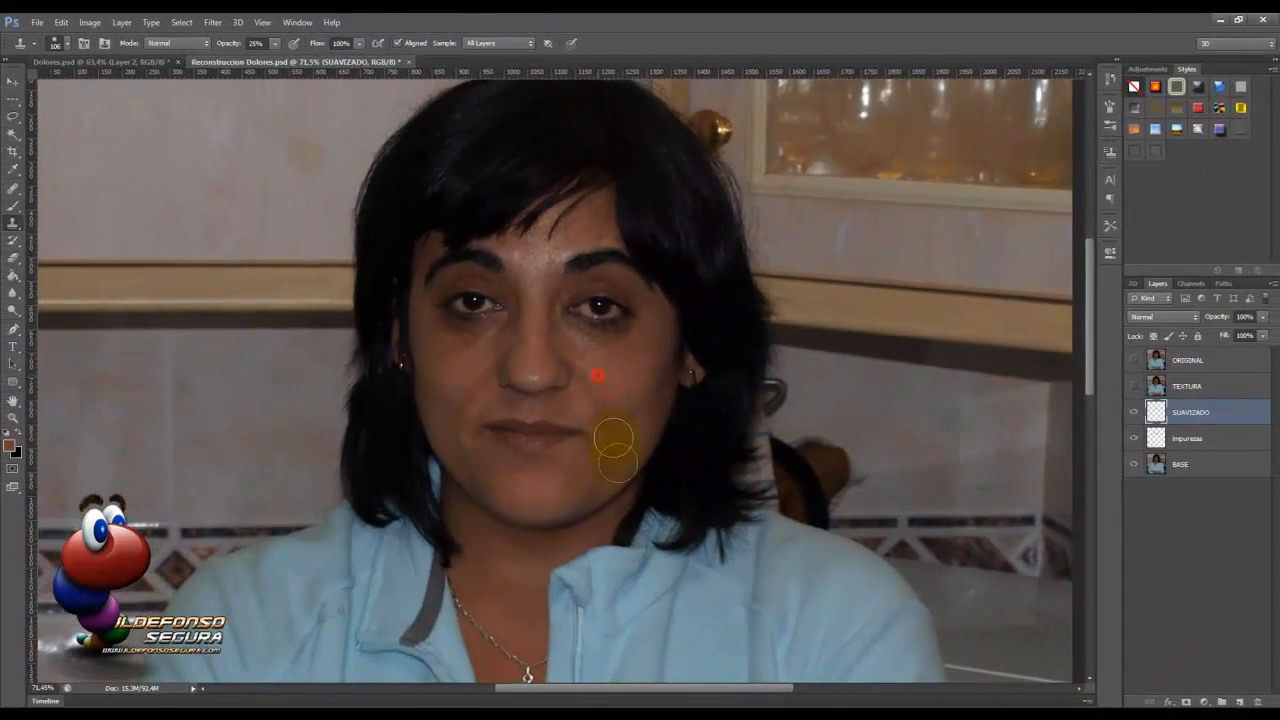
left_click_drag(614, 405, 600, 470)
left_click_drag(584, 471, 571, 488)
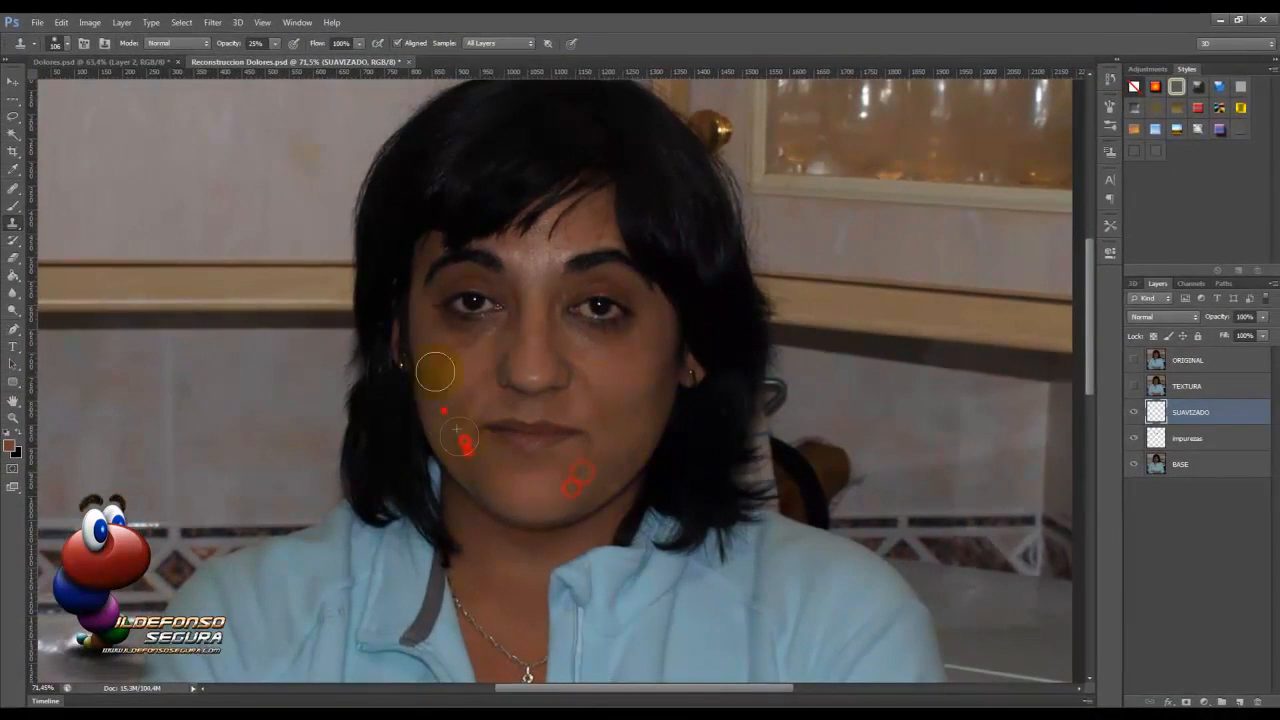
left_click(651, 403)
left_click(646, 414)
left_click(641, 425)
left_click(635, 434)
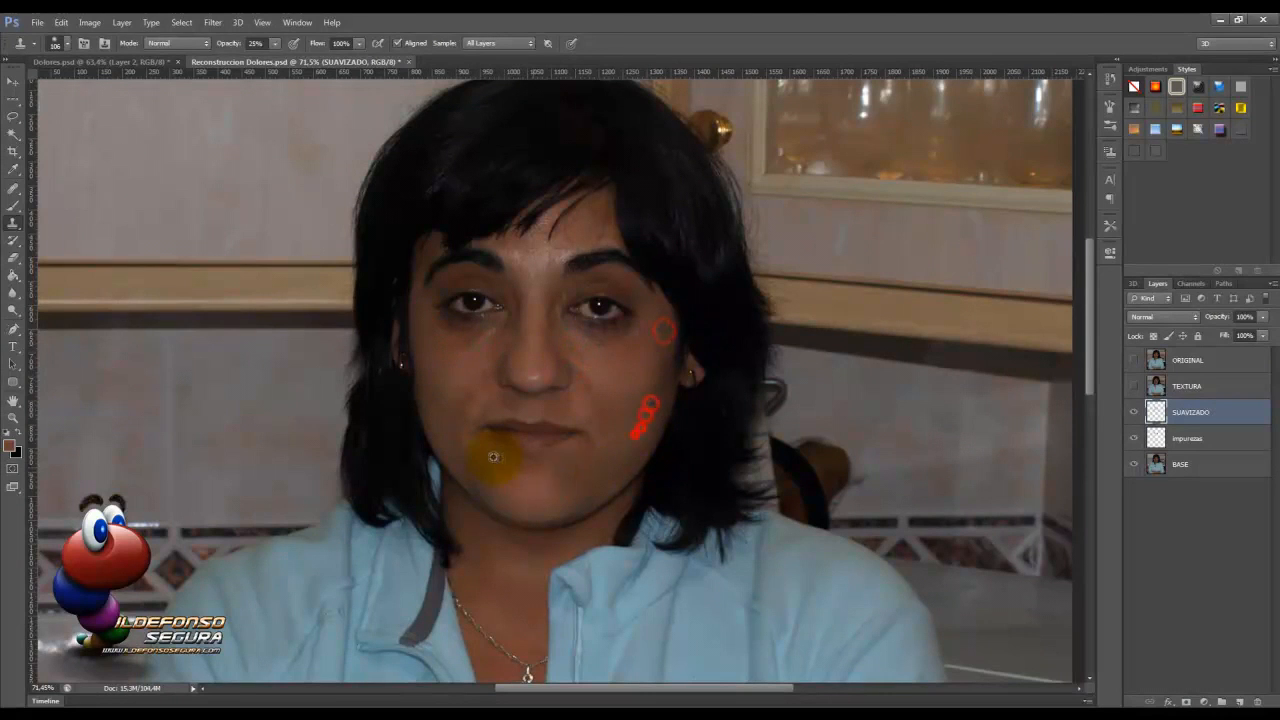
Clone-smooth the forehead, the area between the eyebrows and the upper cheeks, and check the result with SUAVIZADO hidden and shown.
left_click(531, 254)
left_click(578, 232, "alt")
left_click_drag(508, 245, 517, 249)
left_click_drag(629, 336, 645, 335)
left_click_drag(478, 382, 460, 414)
left_click(1134, 414)
left_click(1134, 414)
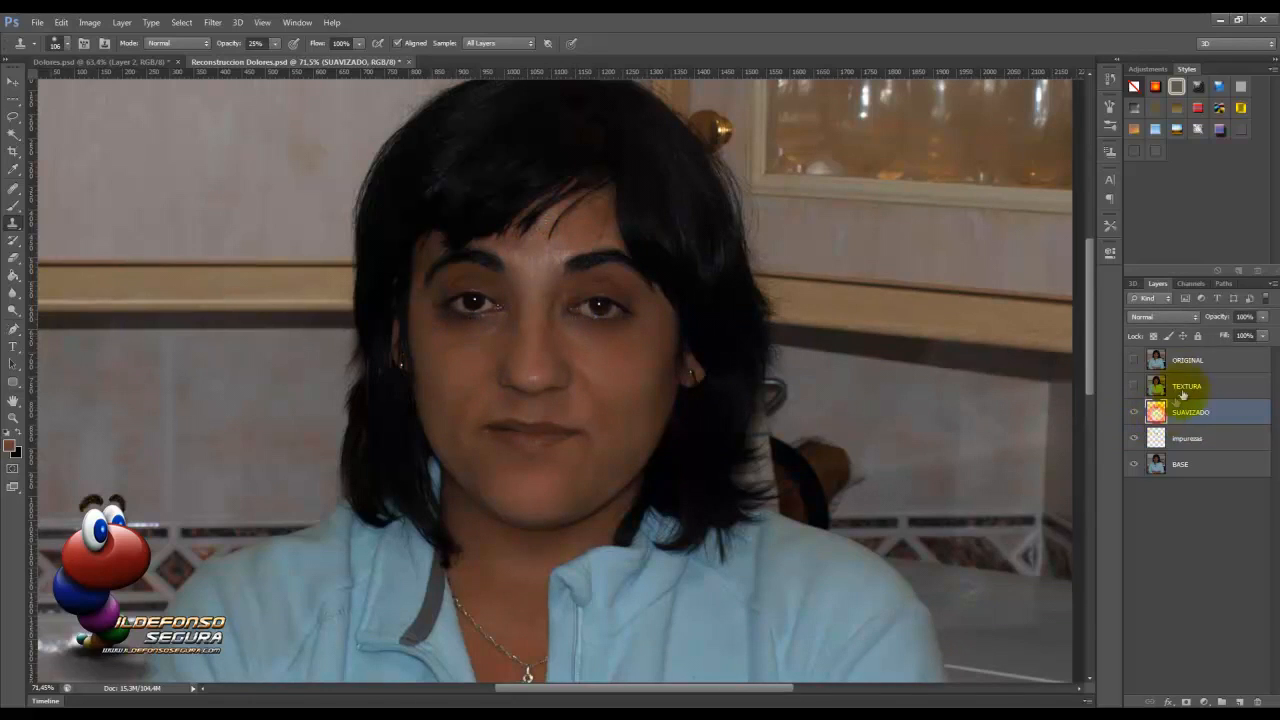
Set the SUAVIZADO layer's opacity to 65% and add a new empty layer above it named ACLARAR.
left_click_drag(1256, 318, 1220, 321)
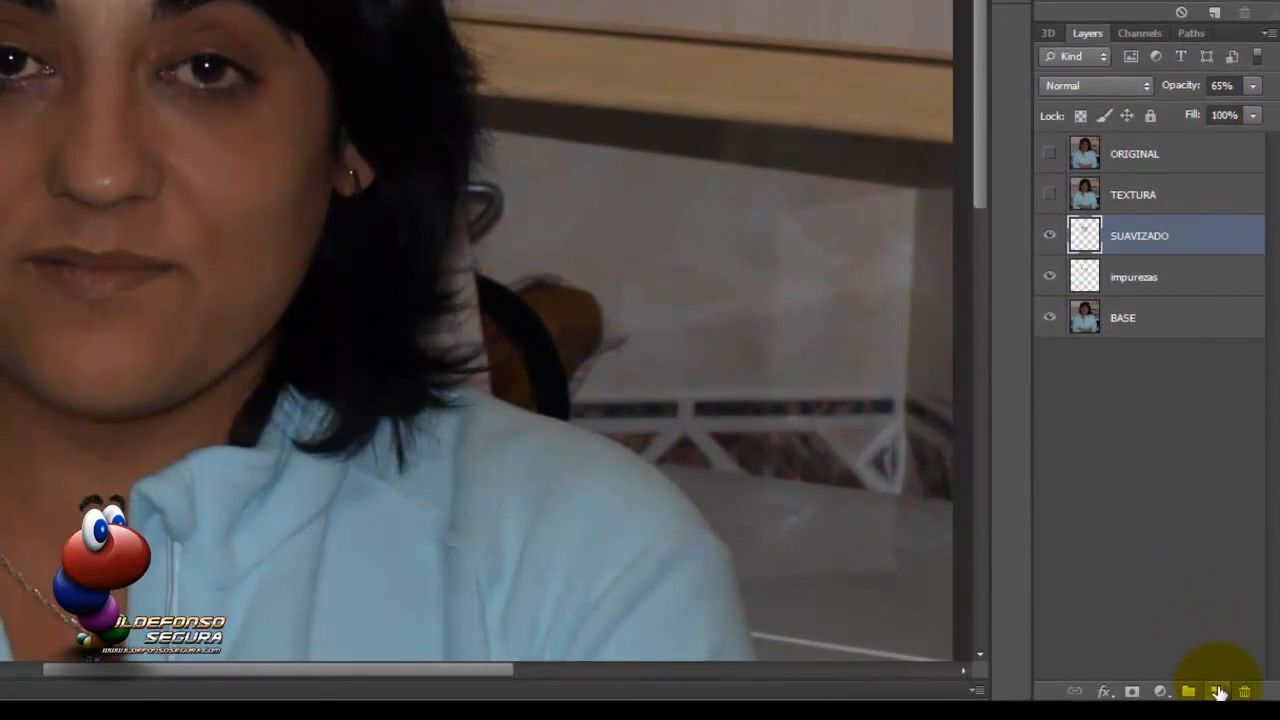
left_click(1218, 692)
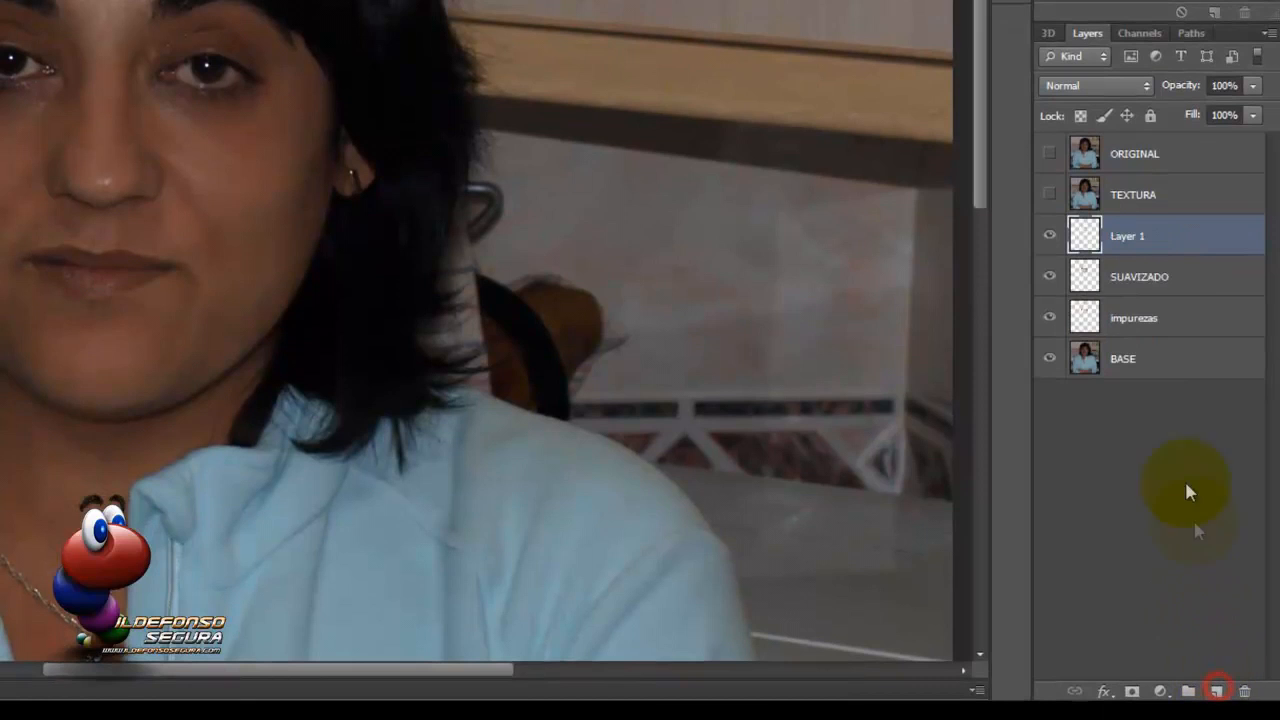
double_click(1130, 236)
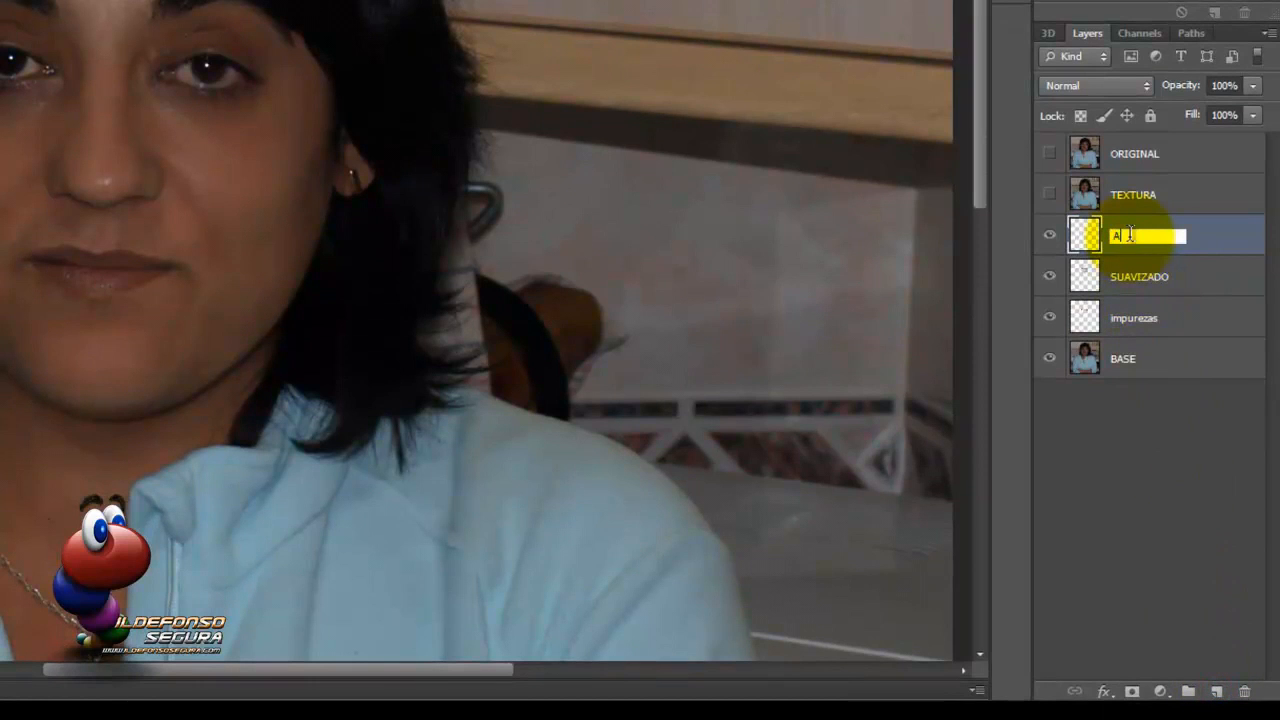
type("ACLARAR")
key("Return")
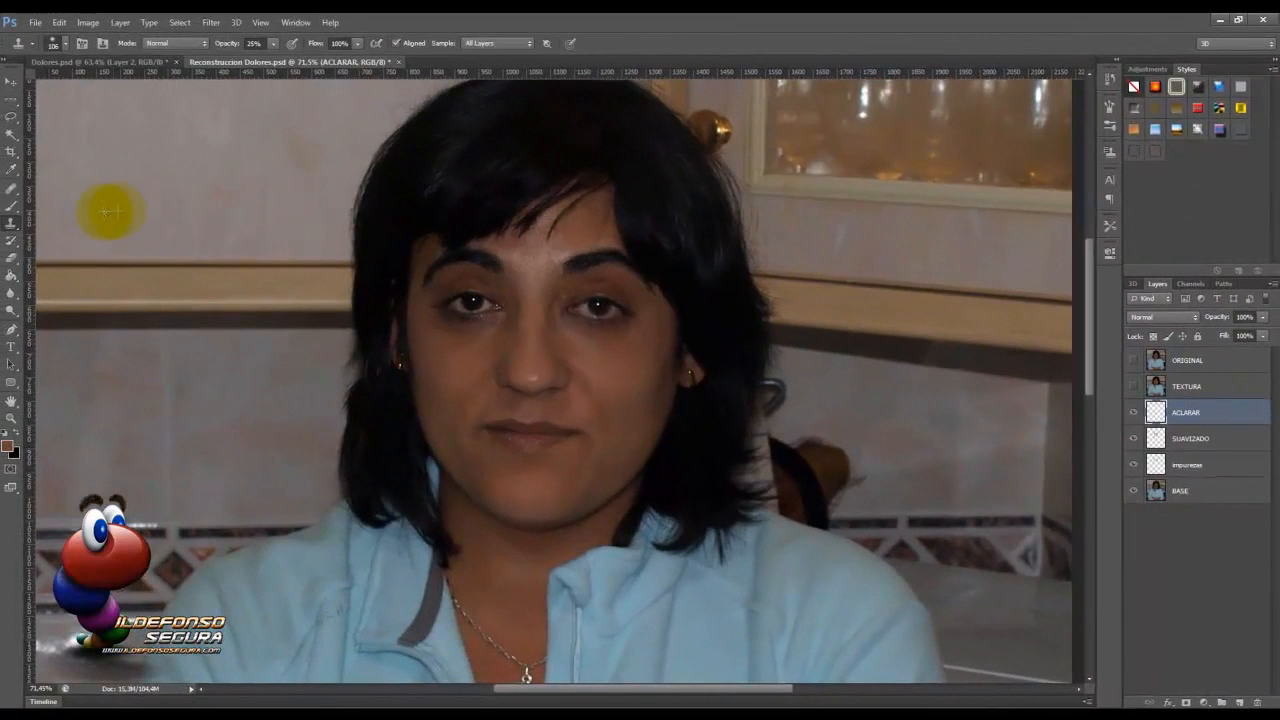
Choose the Brush tool with 35% opacity and the Lighten blending mode.
left_click(11, 205)
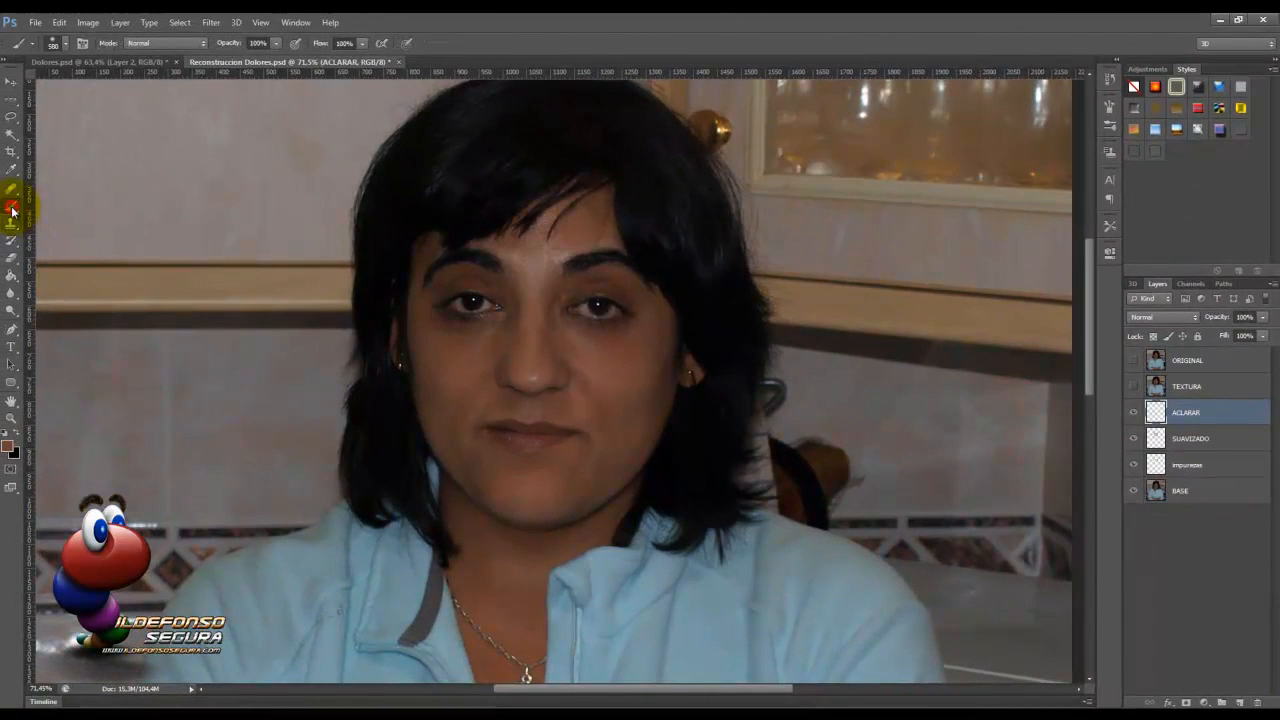
left_click(260, 43)
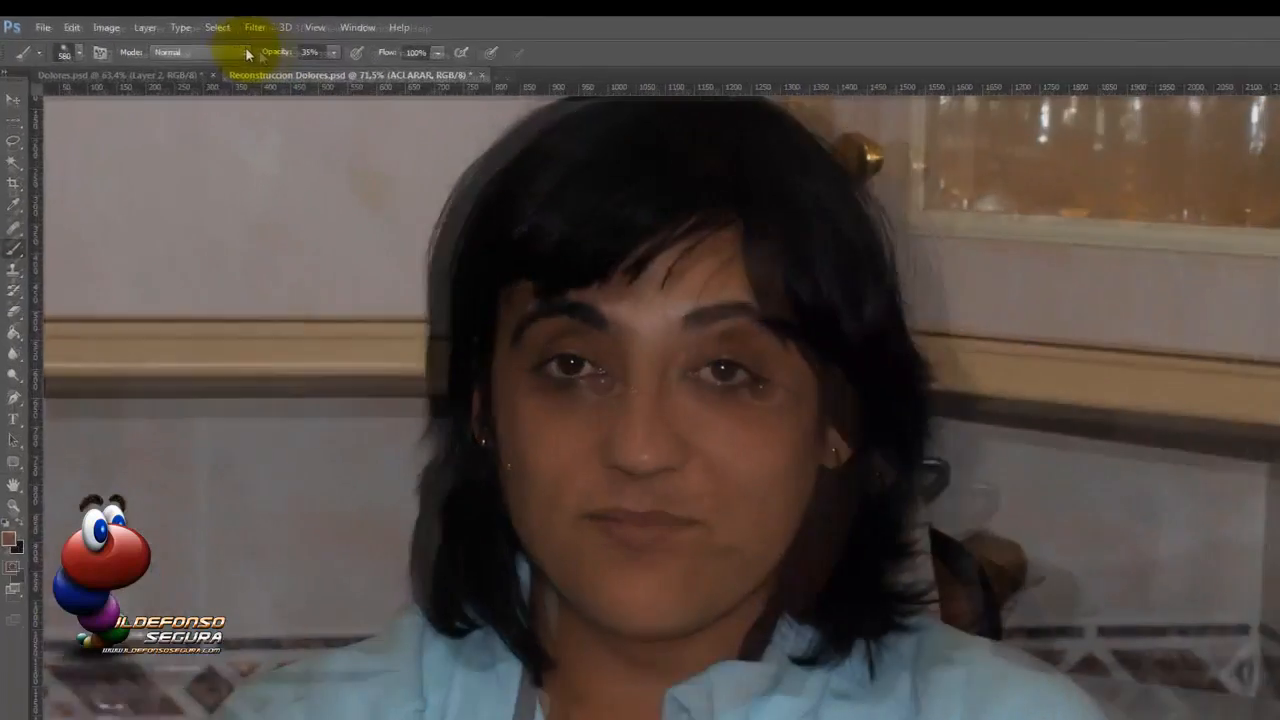
left_click(203, 43)
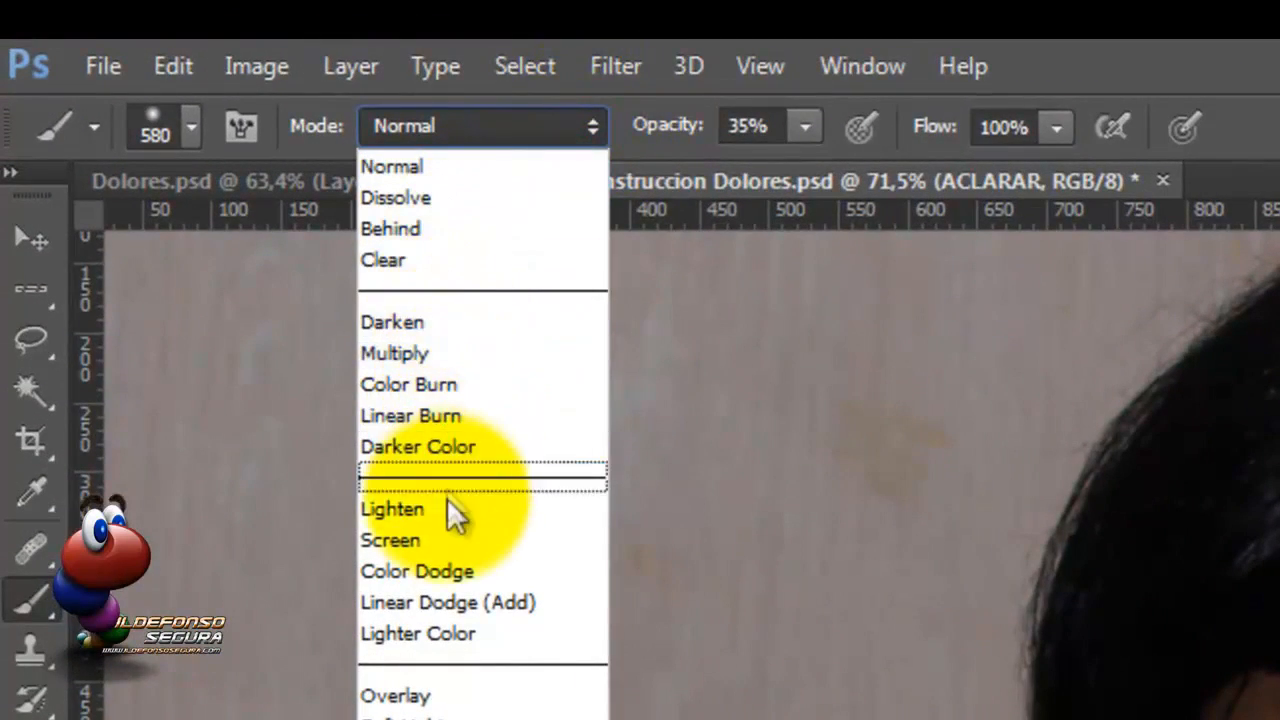
left_click(449, 510)
Lighten the dark areas under and around both eyes and on the cheeks on the ACLARAR layer, using sampled skin tones.
left_click_drag(540, 385, 354, 369)
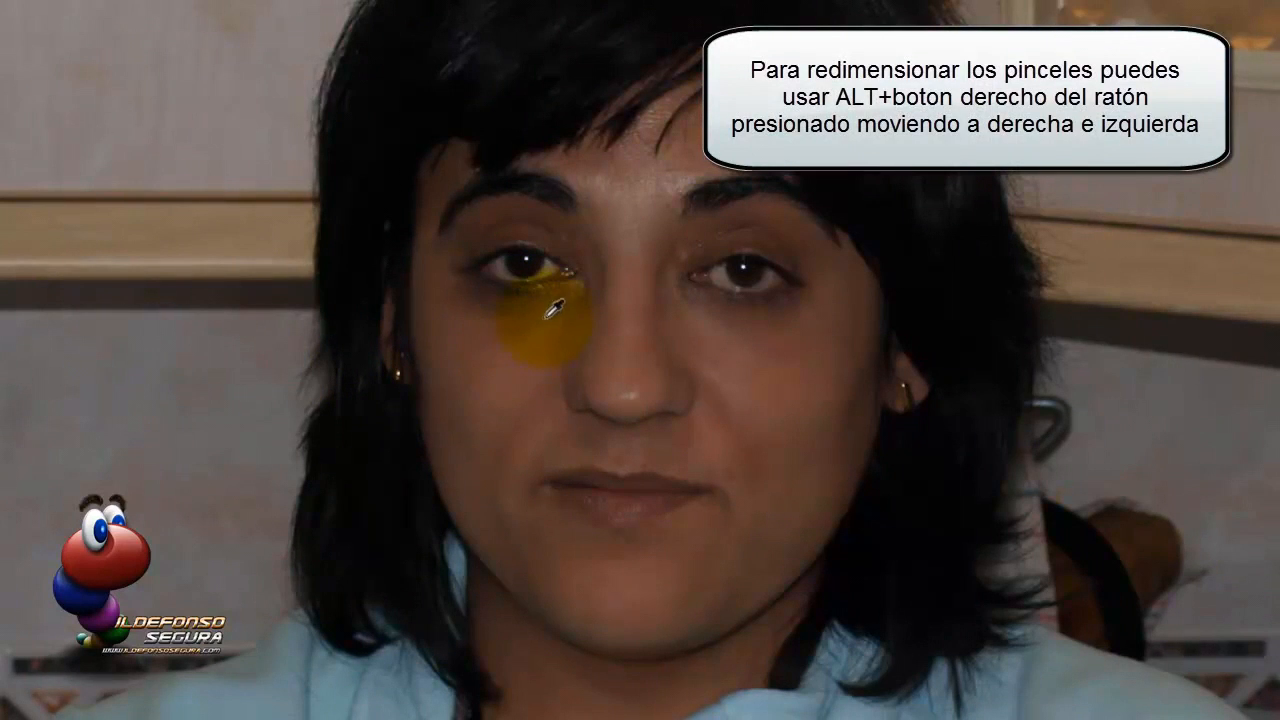
mouse_move(512, 333)
left_mouse_down()
mouse_move(463, 308)
mouse_move(538, 318)
mouse_move(485, 327)
mouse_move(500, 340)
left_mouse_up()
left_click(463, 308, "alt")
left_click(818, 300, "alt")
left_click_drag(777, 323, 711, 314)
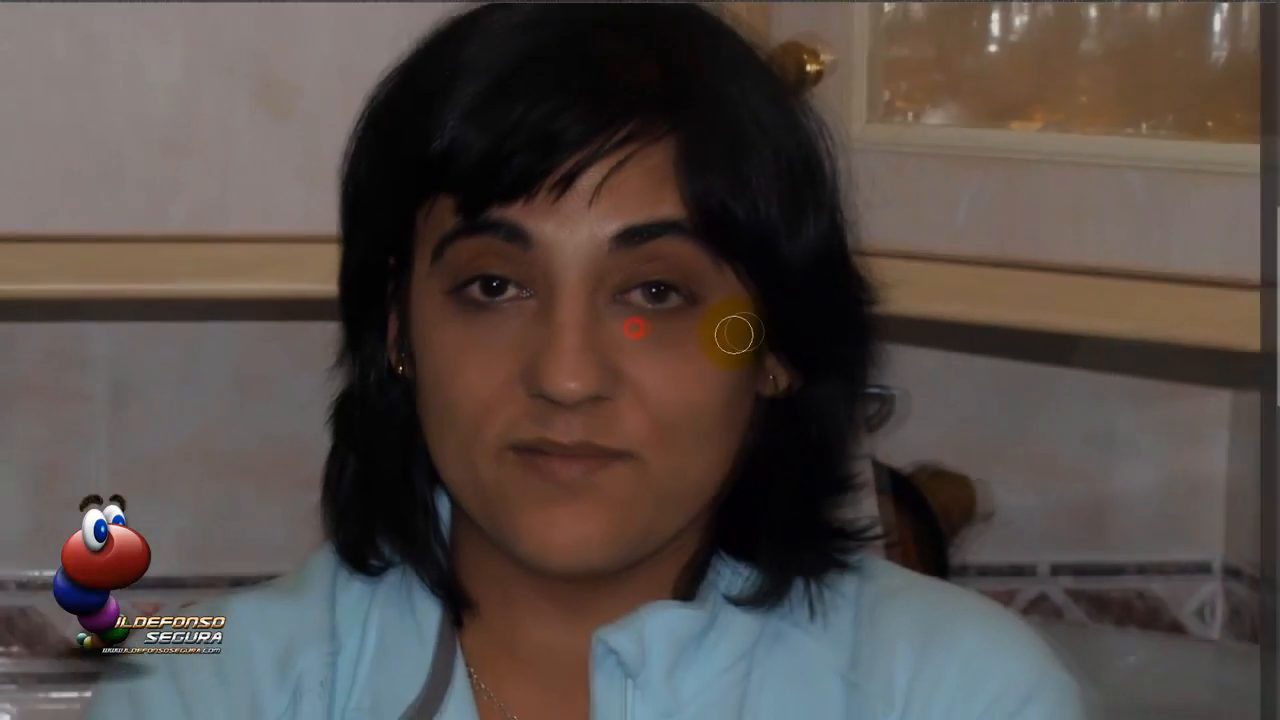
left_click(724, 287, "alt")
left_click_drag(608, 277, 580, 286)
left_click(491, 280)
left_click_drag(424, 306, 450, 281)
left_click_drag(595, 283, 603, 284)
left_click(476, 388)
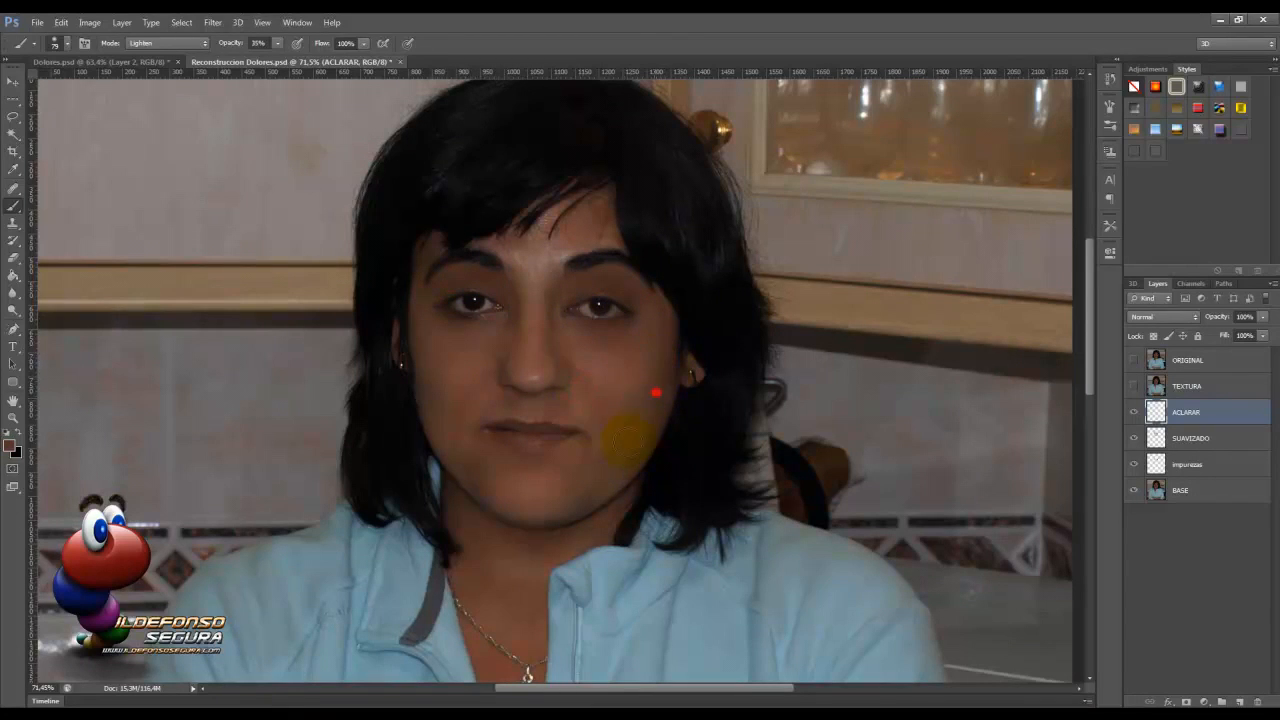
left_click_drag(605, 377, 569, 384)
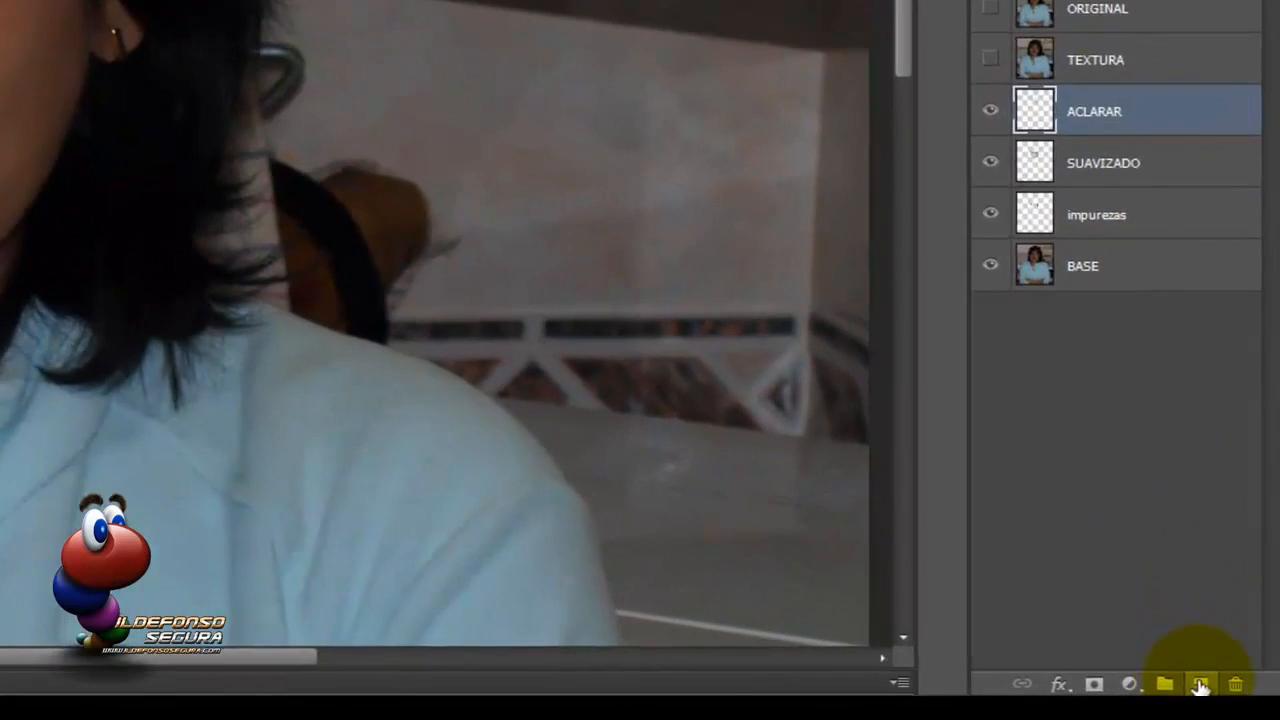
Add a new empty layer directly above ACLARAR and name it OSCURECER.
left_click(1211, 689)
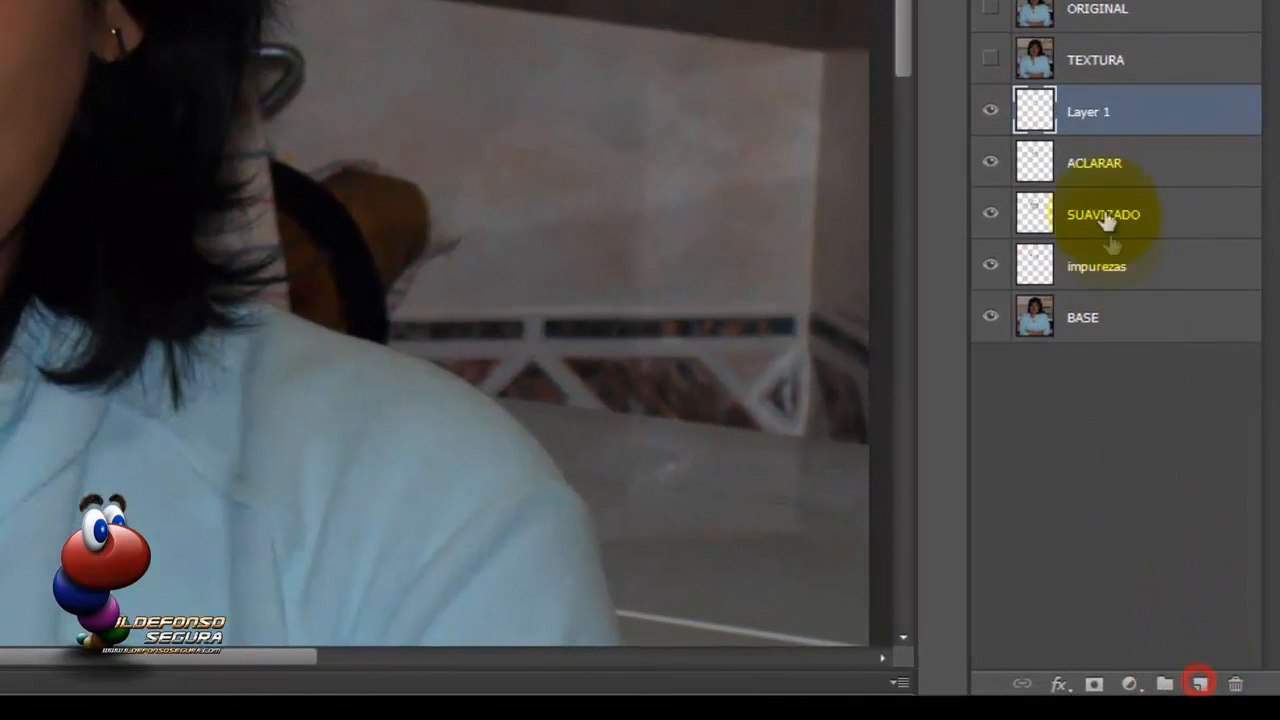
double_click(1109, 193)
type("O")
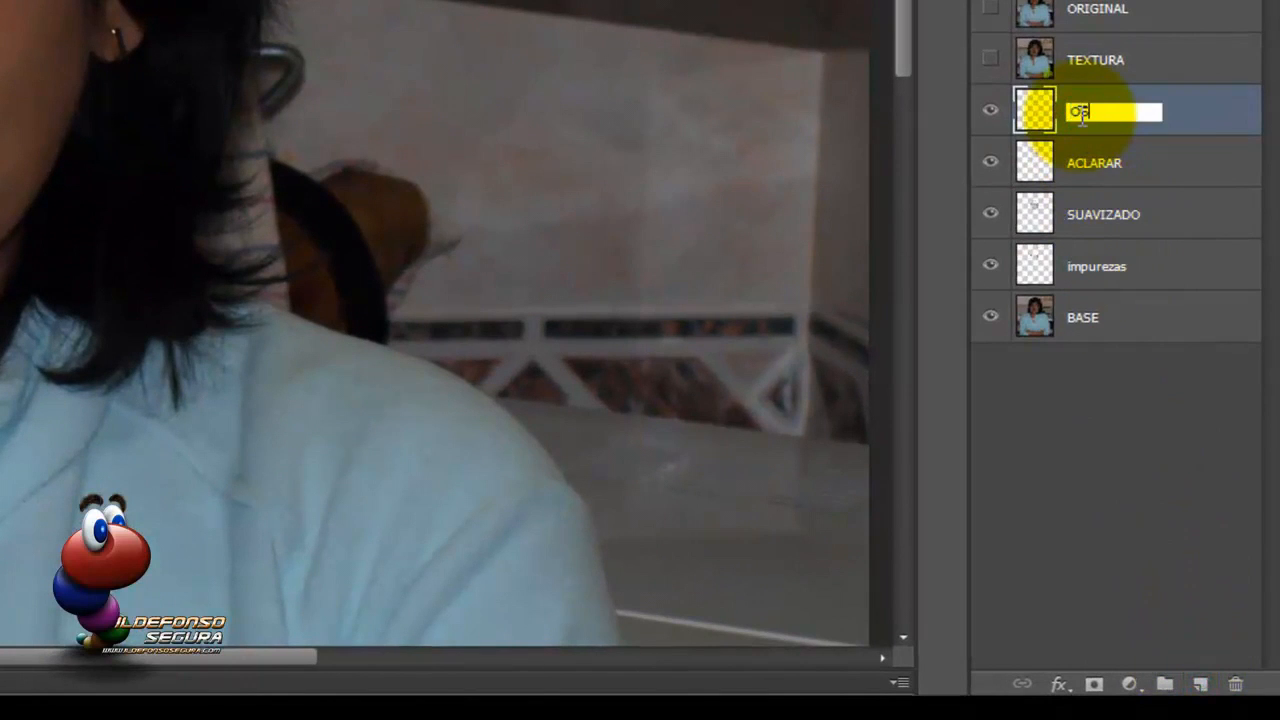
type("SCURECES")
key("BackSpace")
type("R")
key("Return")
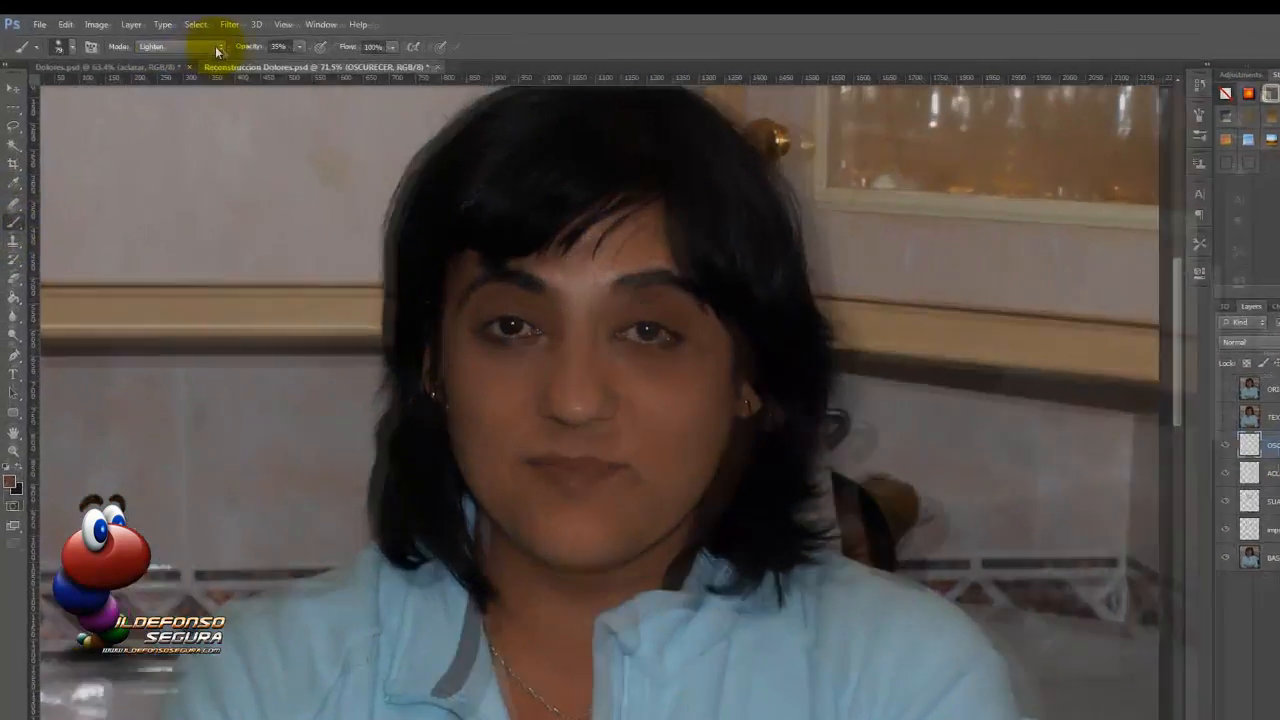
Switch the brush mode to Darken and tone down the bright forehead and the area between the eyebrows with sampled skin tones.
left_click(198, 43)
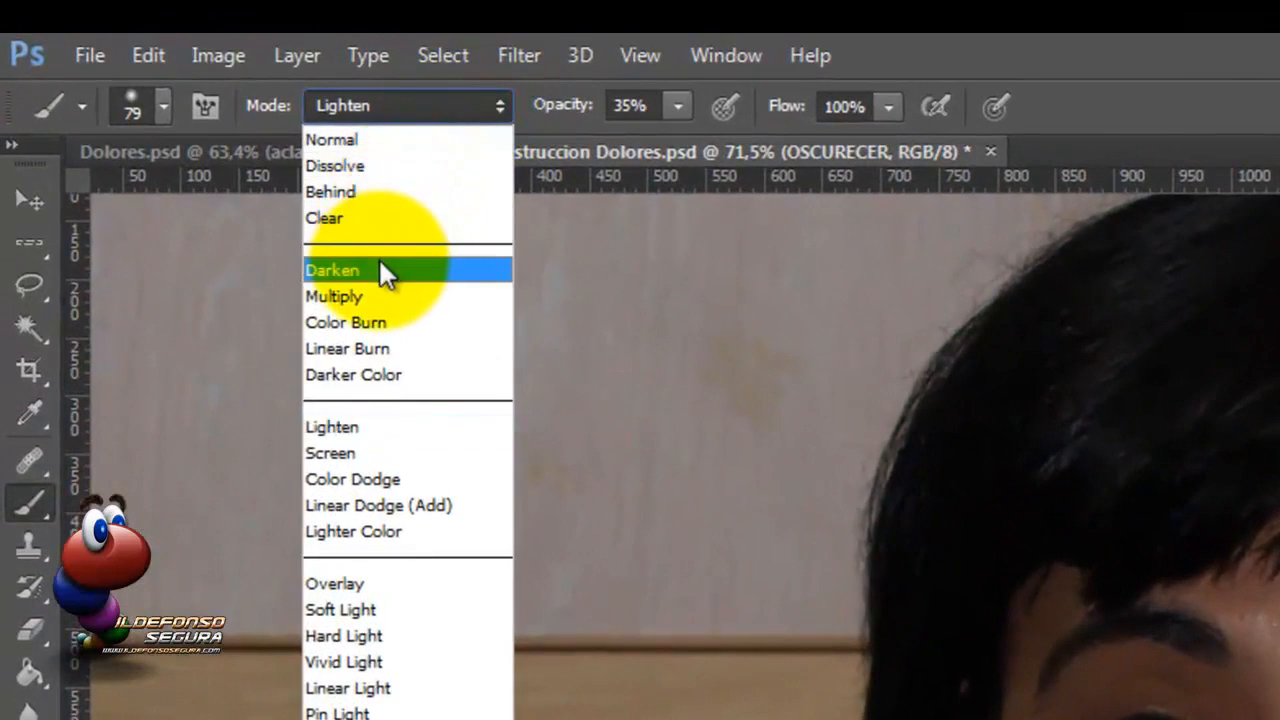
left_click(383, 272)
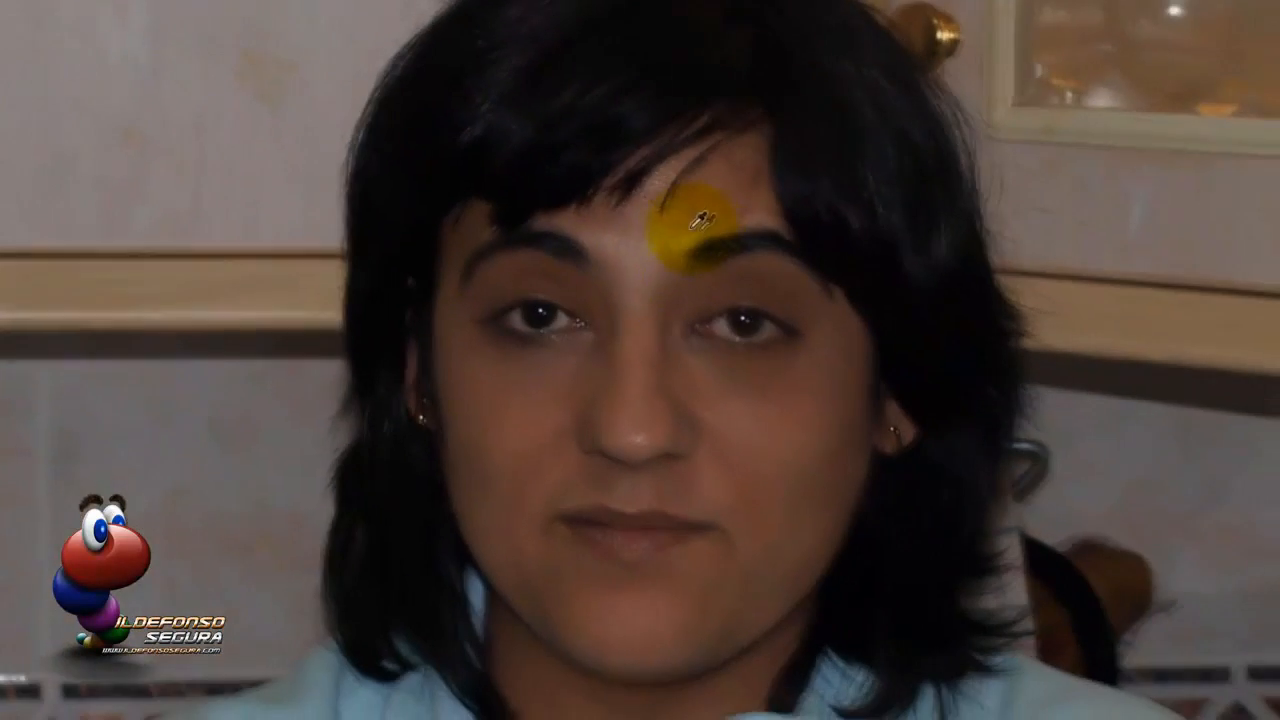
left_click(708, 206, "alt")
left_click_drag(648, 243, 643, 300)
left_click_drag(608, 242, 625, 258)
mouse_move(634, 232)
left_mouse_down()
mouse_move(675, 237)
mouse_move(621, 237)
mouse_move(647, 266)
mouse_move(632, 238)
left_mouse_up()
mouse_move(637, 194)
left_mouse_down()
mouse_move(629, 217)
mouse_move(640, 214)
left_mouse_up()
left_click_drag(671, 214, 656, 262)
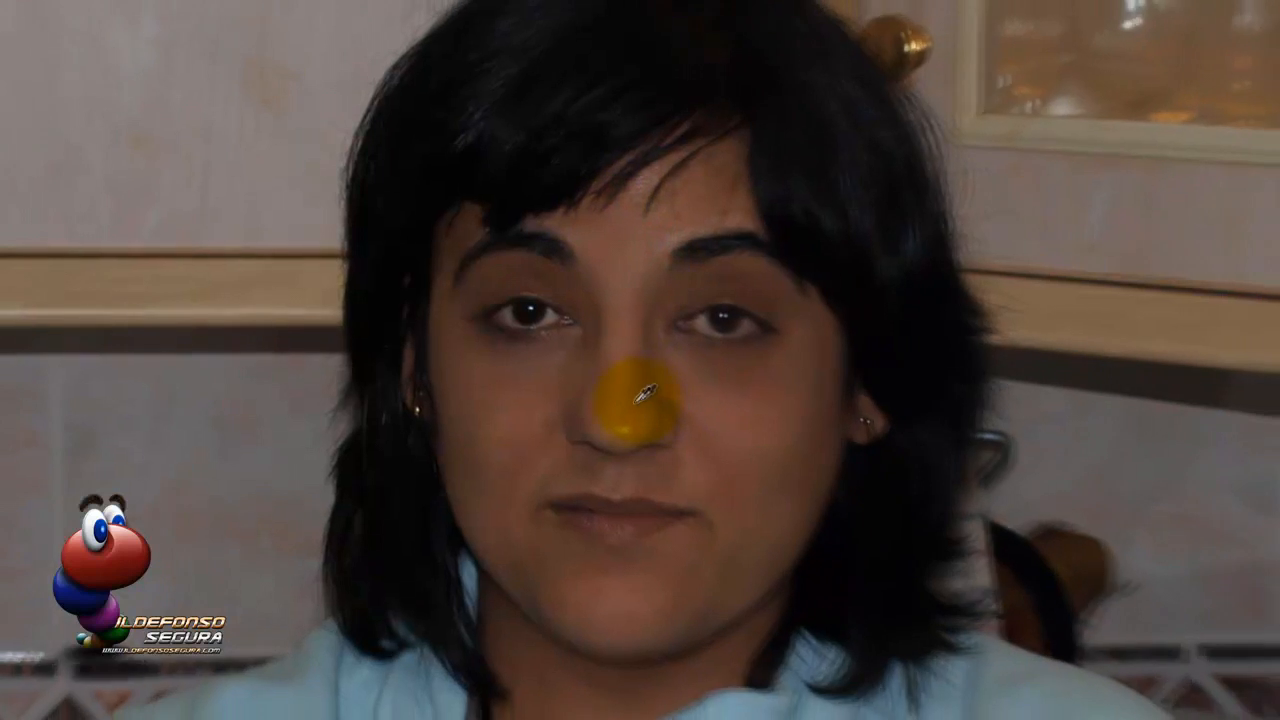
Darken the bright spots on the nose, upper lip, chin and forehead, and compare the result with the ORIGINAL layer.
left_click_drag(648, 419, 643, 432)
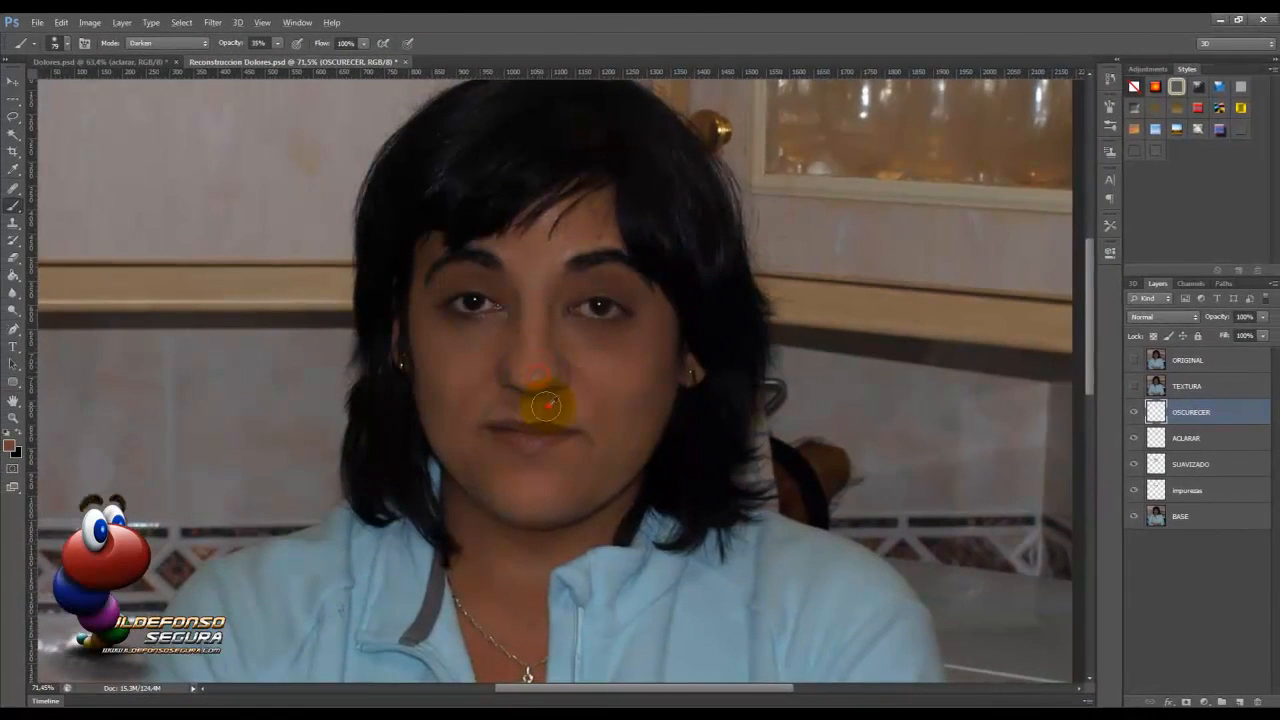
left_click_drag(546, 405, 536, 408)
left_click_drag(529, 463, 529, 463)
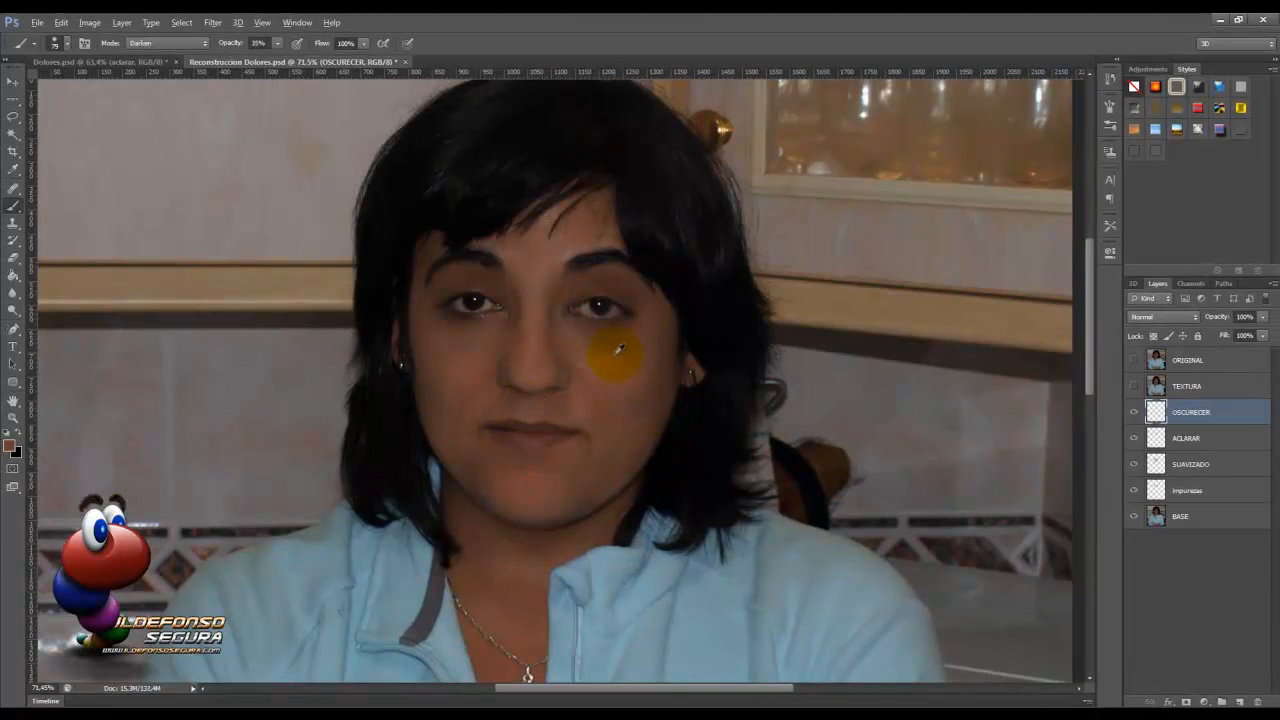
left_click_drag(493, 246, 517, 248)
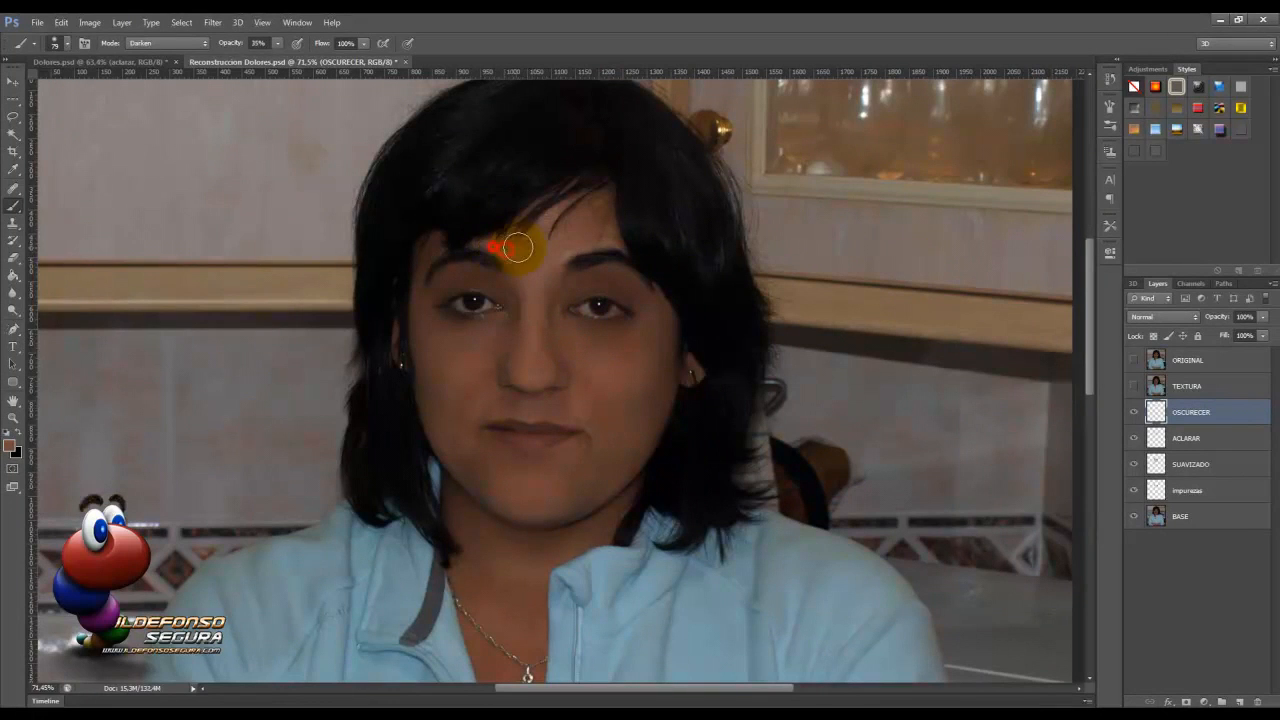
left_click_drag(556, 210, 555, 210)
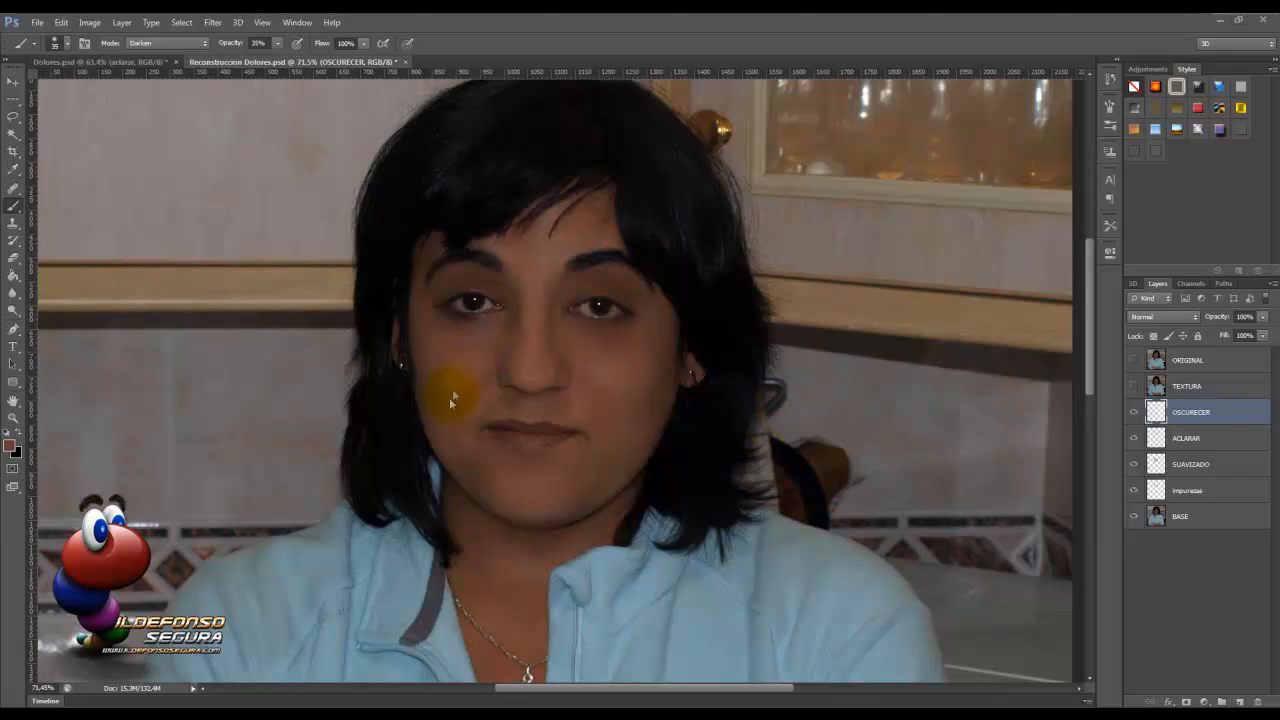
left_click(1134, 363)
left_click(1134, 386)
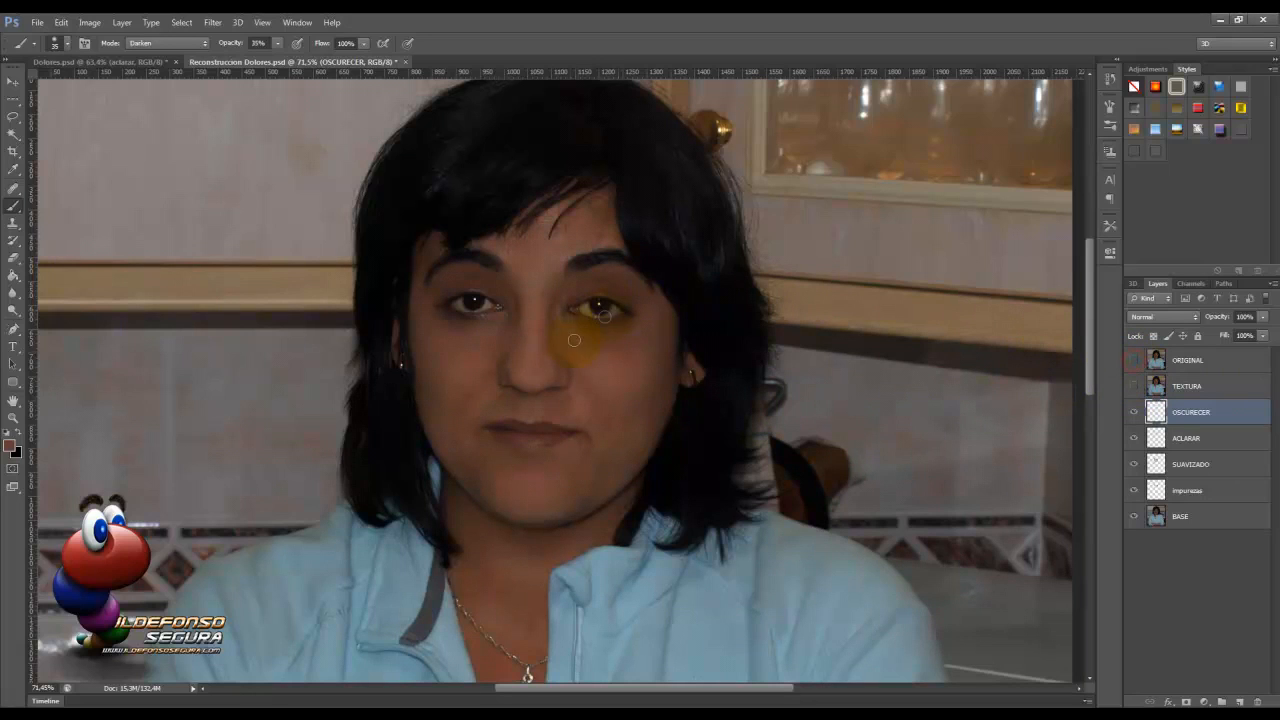
Select the OSCURECER and ACLARAR layers together and set their opacity to 65%.
left_click(1188, 440, "shift")
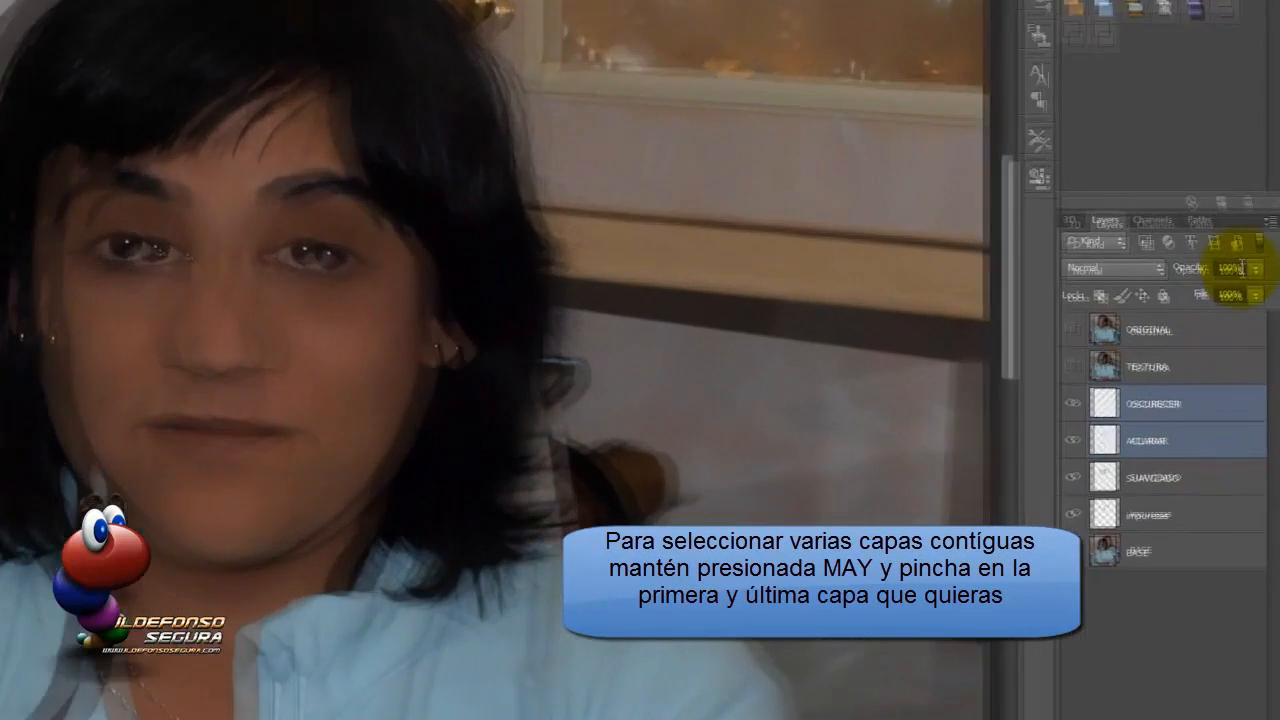
left_click_drag(1251, 316, 1200, 316)
type("65")
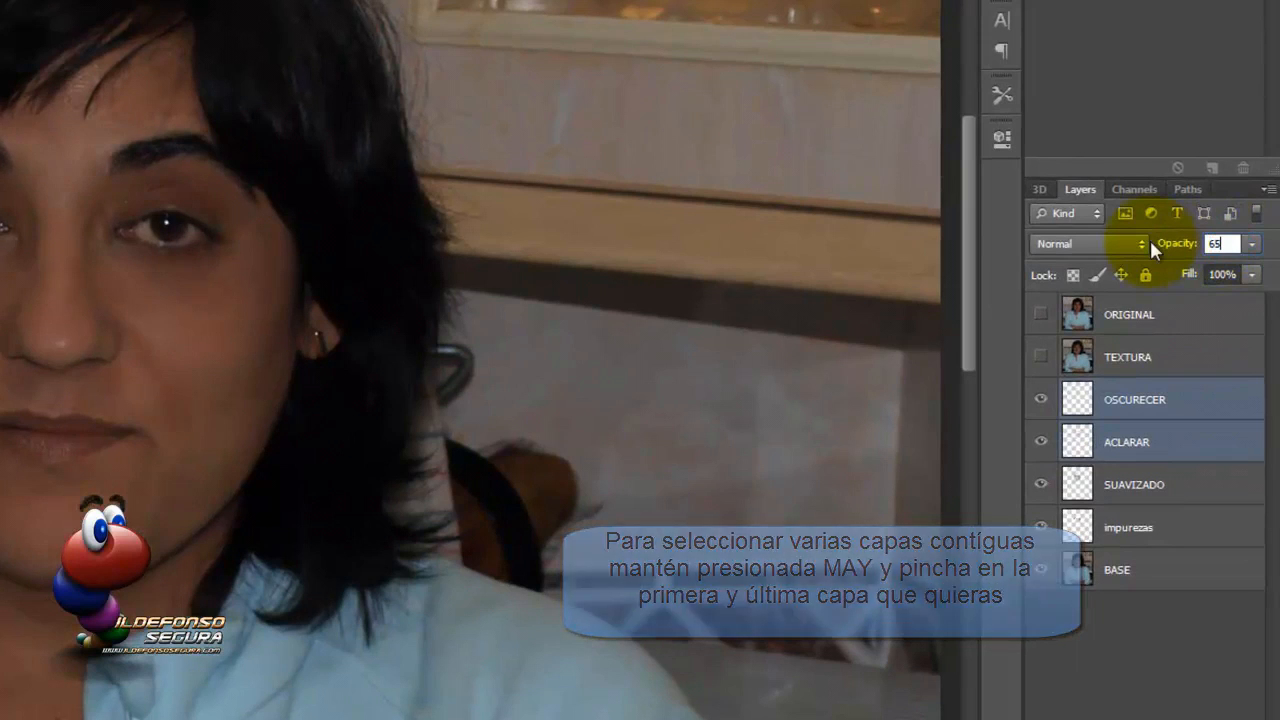
key("Return")
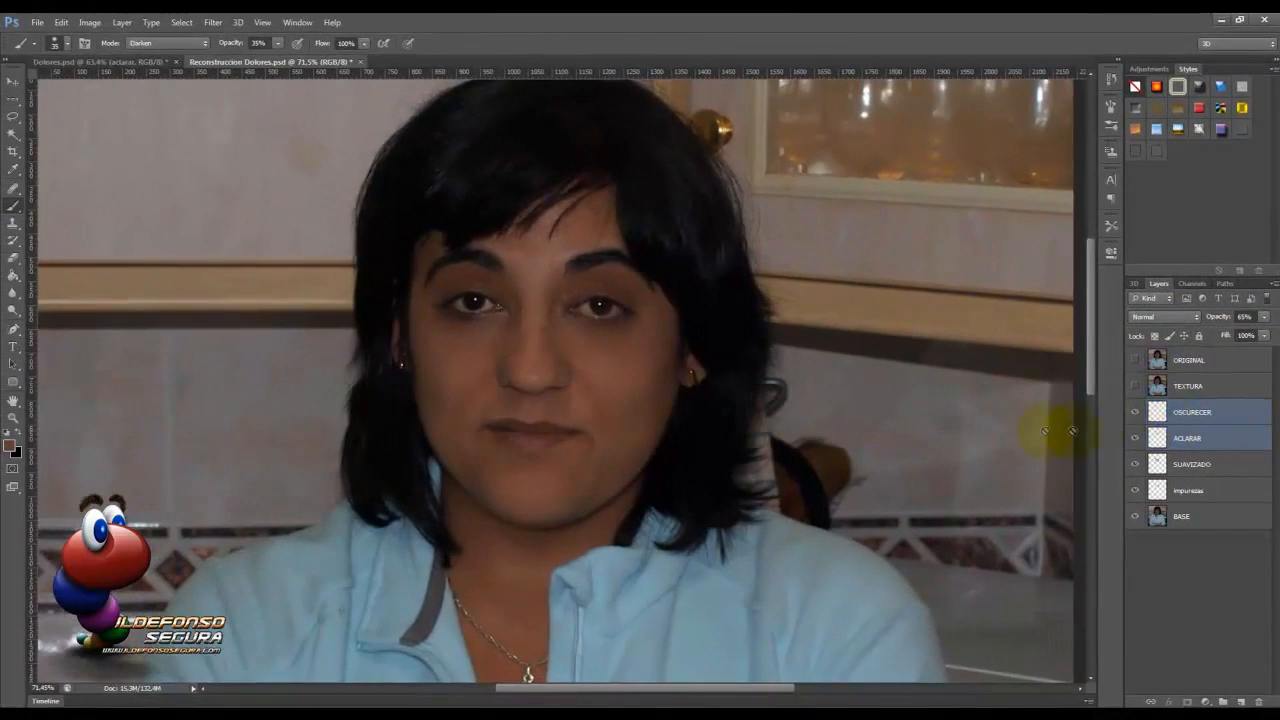
Add a new empty layer directly above OSCURECER and name it BRILLOS.
left_click(1172, 410)
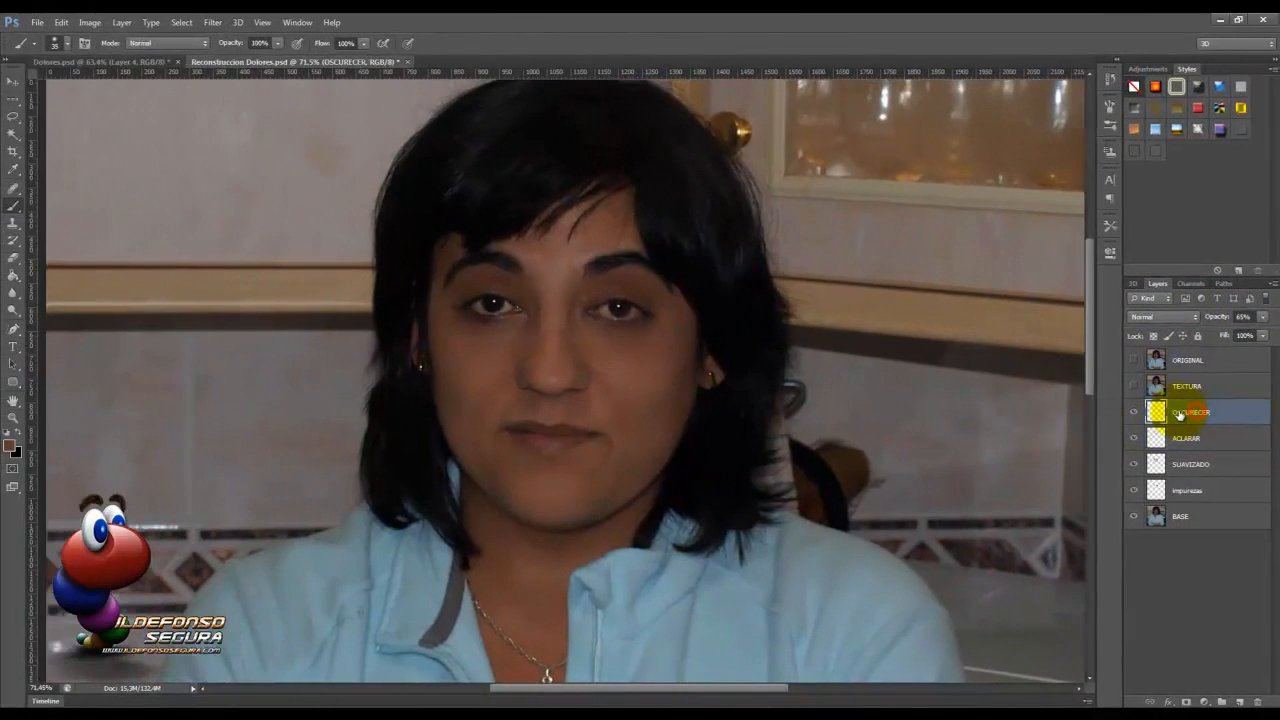
left_click(1238, 703)
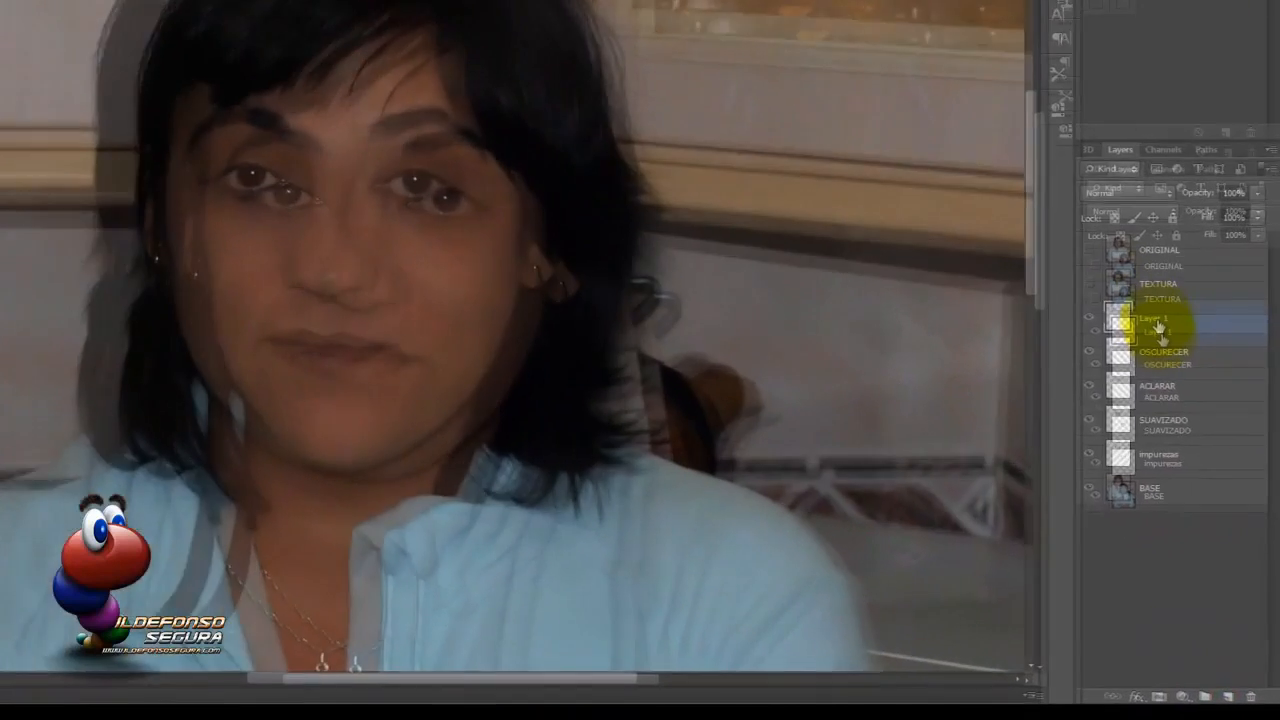
double_click(1186, 412)
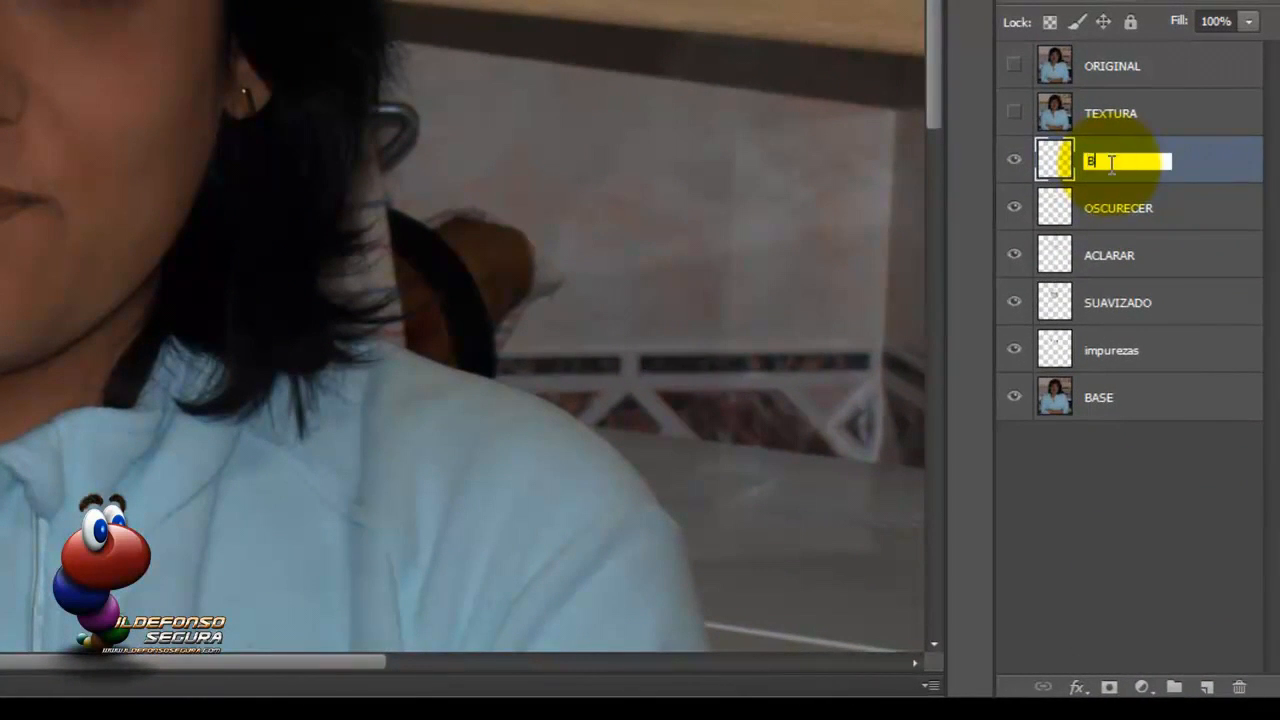
key("Return")
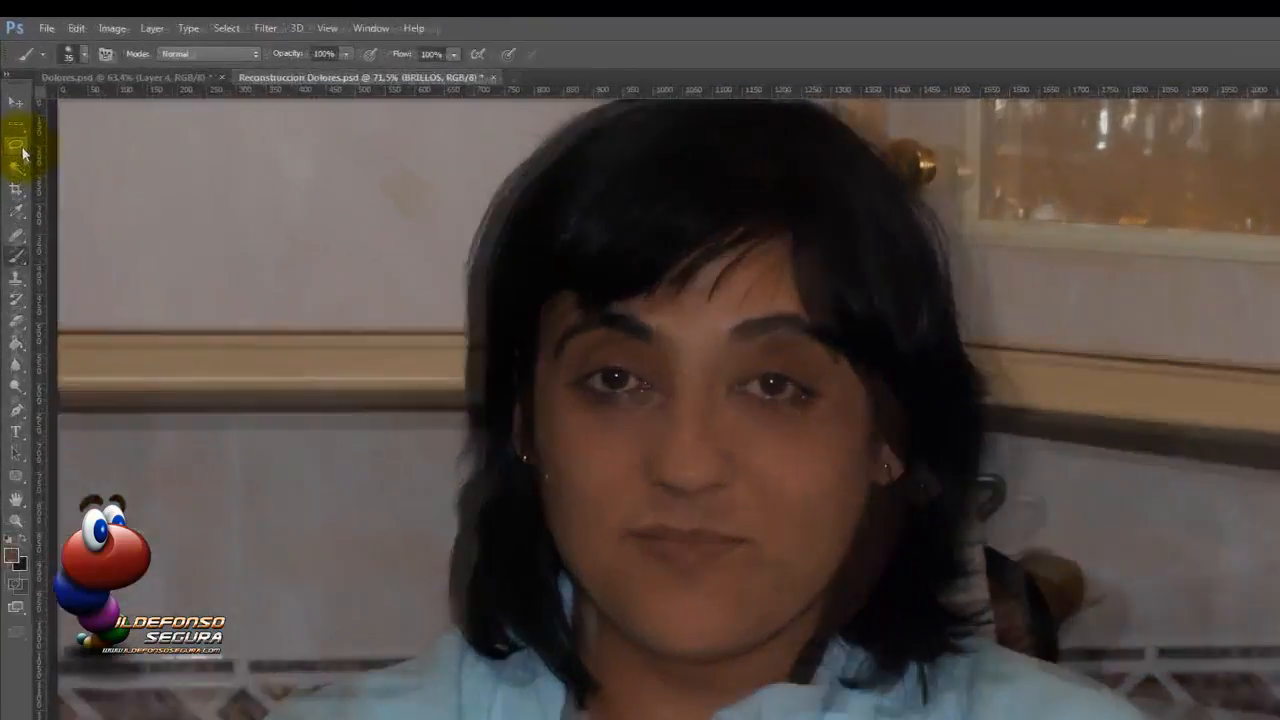
Choose the Lasso tool in Add to selection mode with a 10 px feather.
left_click(15, 119)
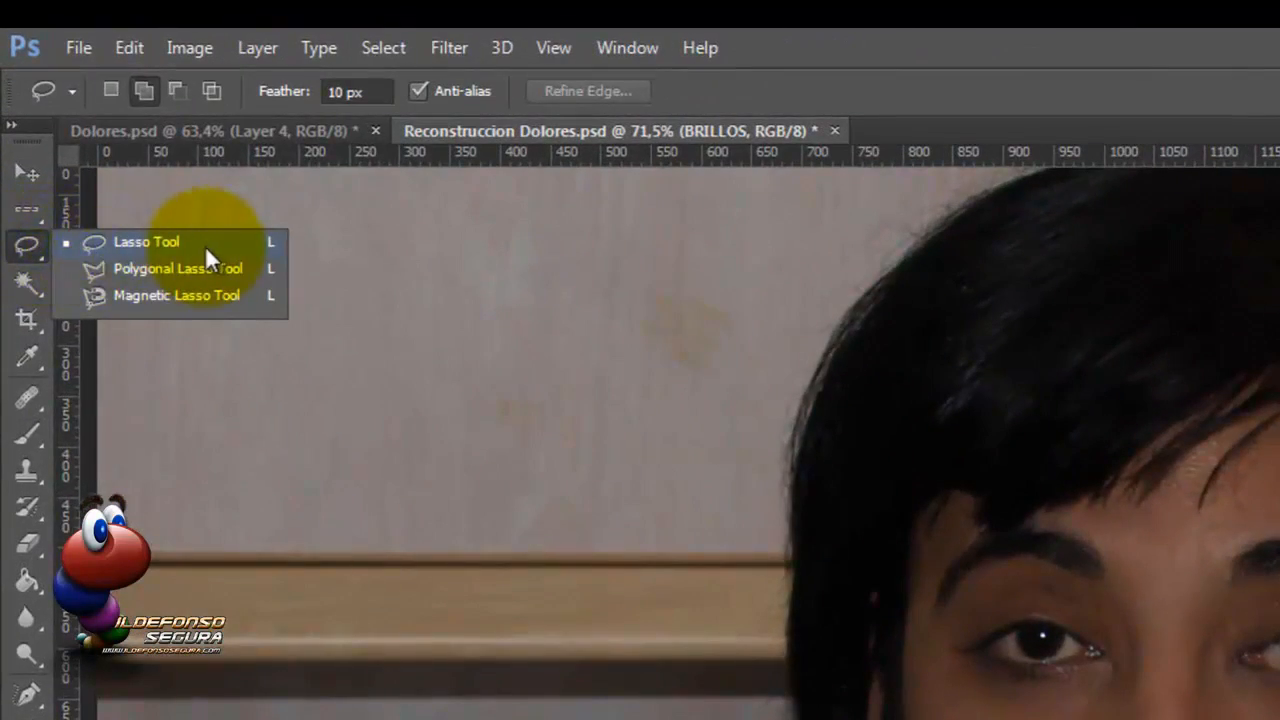
left_click(205, 245)
left_click(150, 98)
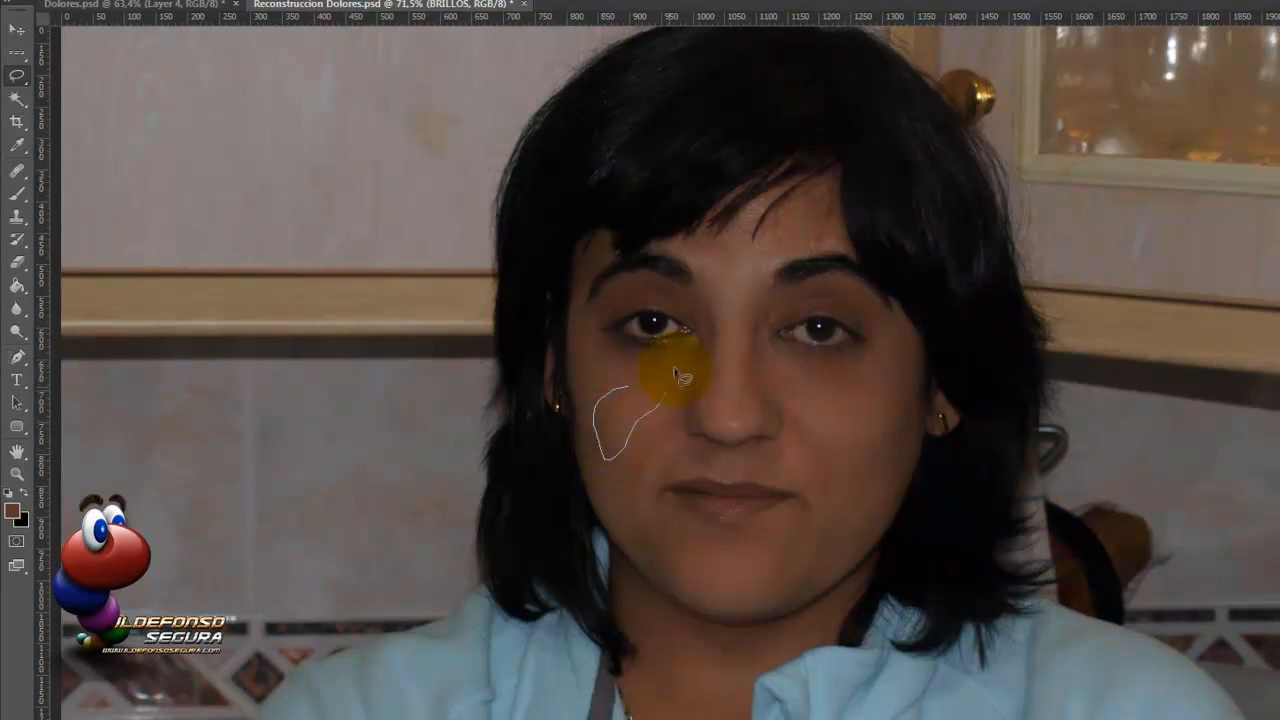
Outline highlight areas on both cheeks, the forehead, the nose tip and the chin, and fill them with white on the BRILLOS layer.
left_click_drag(623, 382, 630, 392)
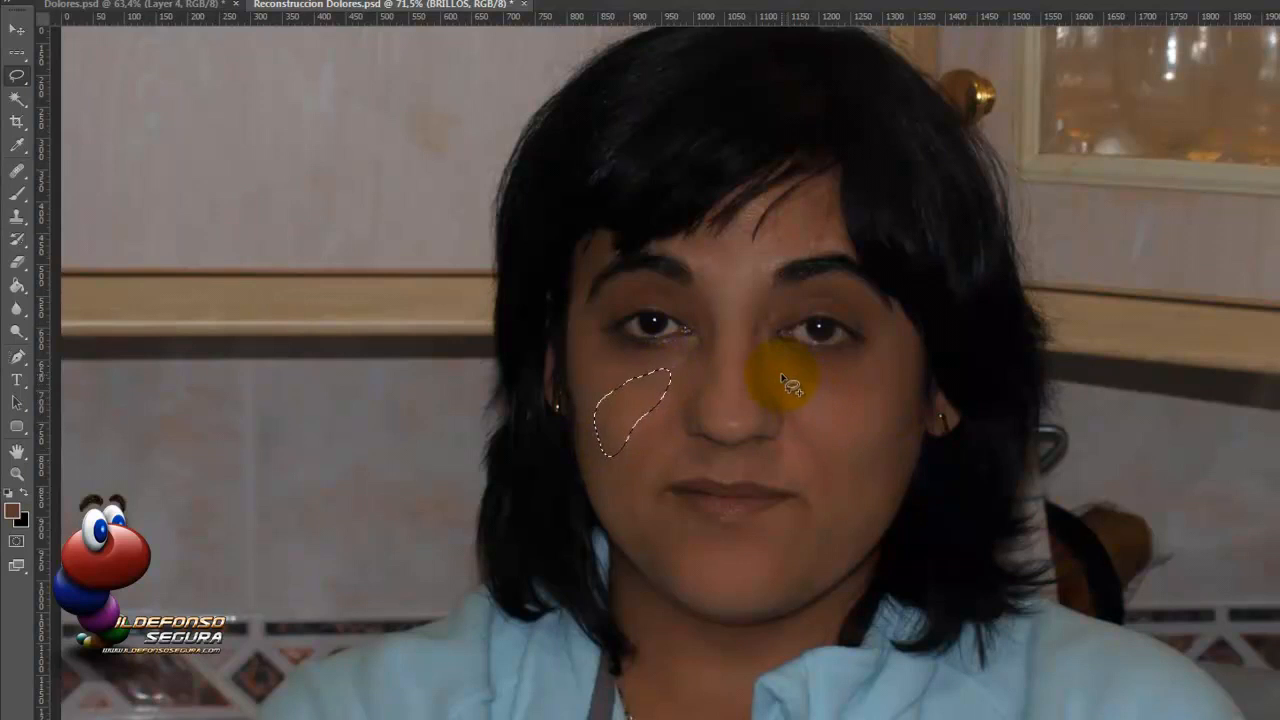
left_click_drag(806, 380, 790, 372)
mouse_move(740, 217)
left_mouse_down()
mouse_move(705, 246)
mouse_move(705, 268)
mouse_move(735, 268)
mouse_move(741, 220)
left_mouse_up()
mouse_move(722, 412)
left_mouse_down()
mouse_move(725, 428)
mouse_move(723, 413)
left_mouse_up()
mouse_move(686, 558)
left_mouse_down()
mouse_move(732, 600)
mouse_move(762, 593)
mouse_move(710, 558)
left_mouse_up()
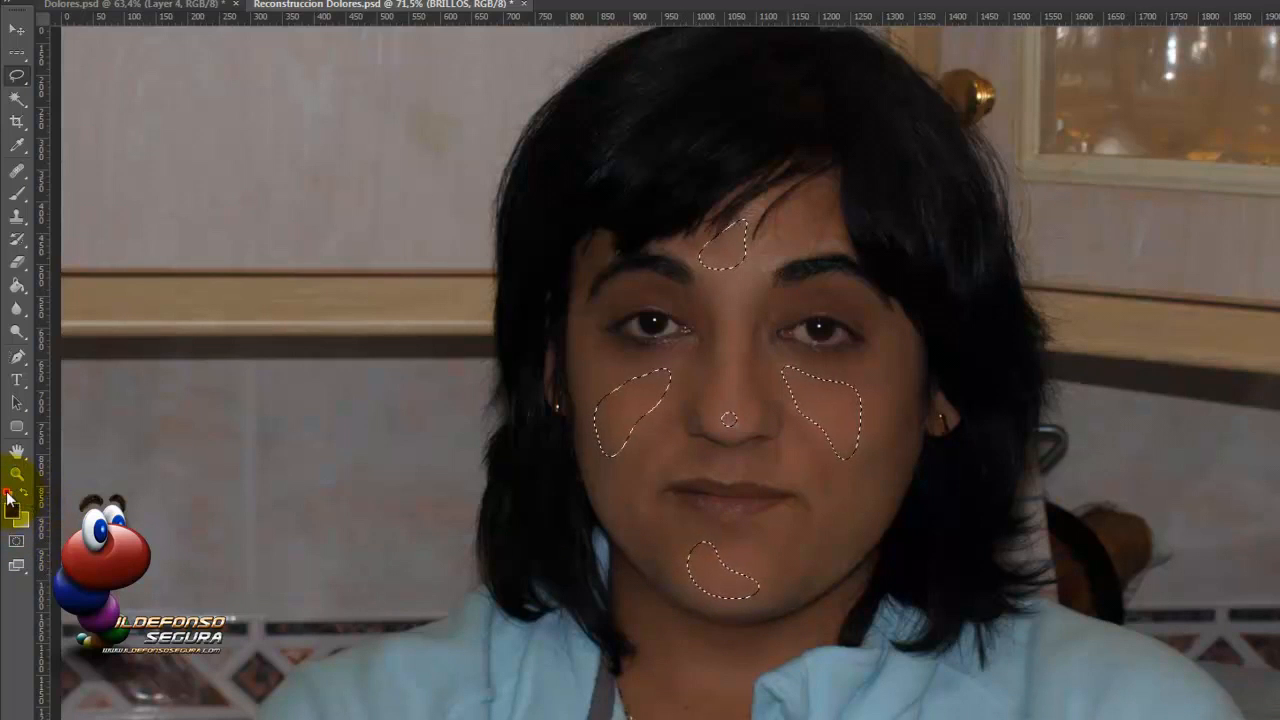
left_click(17, 288)
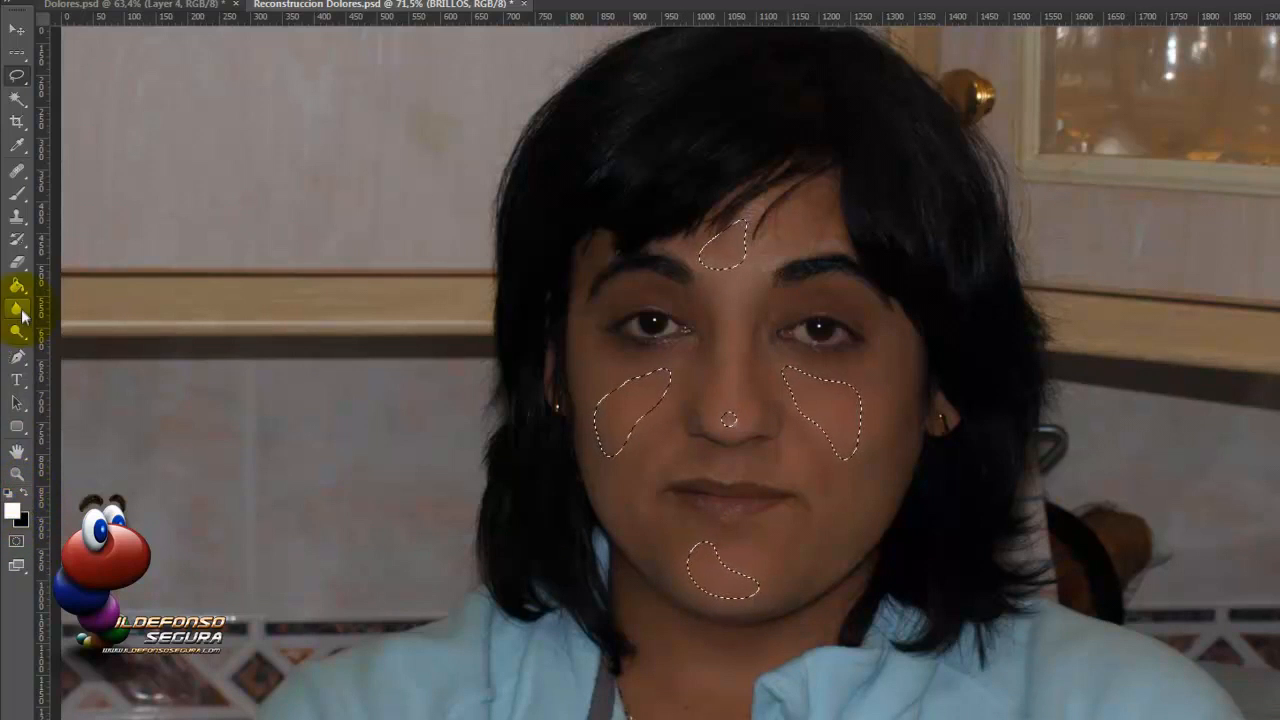
left_click(626, 417)
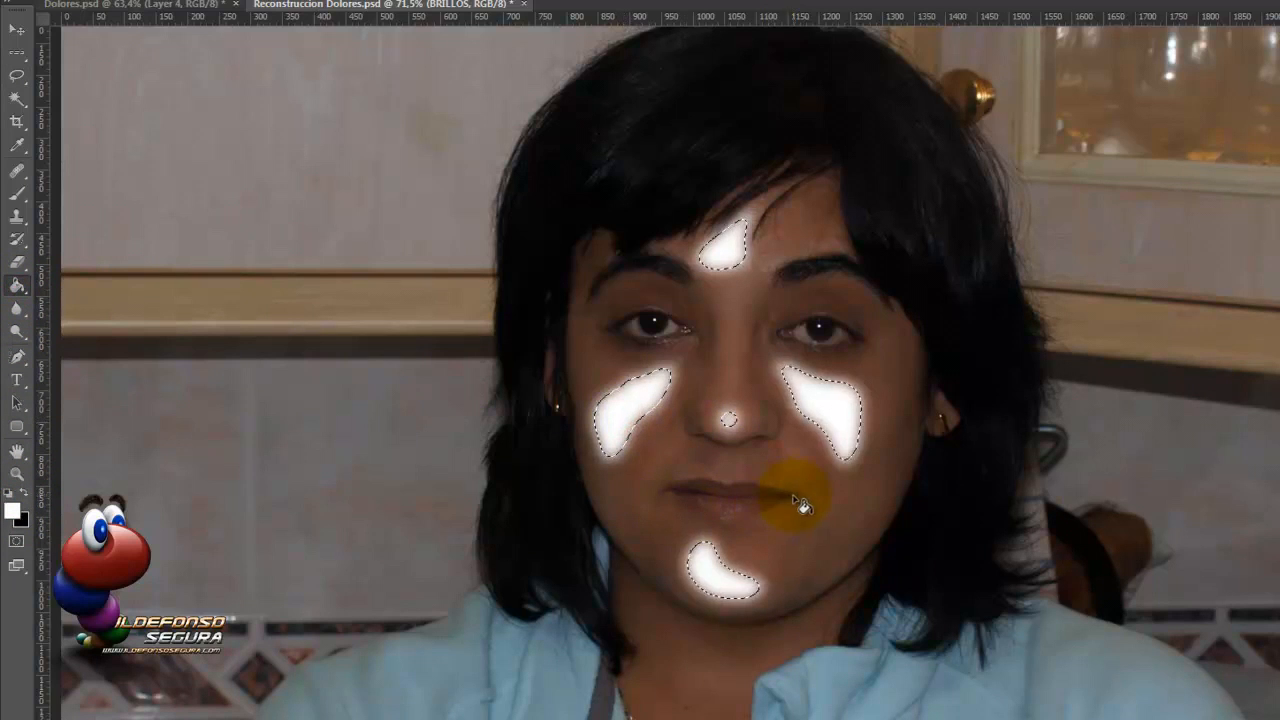
Deselect the filled highlight areas, set the BRILLOS layer to Soft Light at 10% opacity, and compare the face with and without it.
key("ctrl+d")
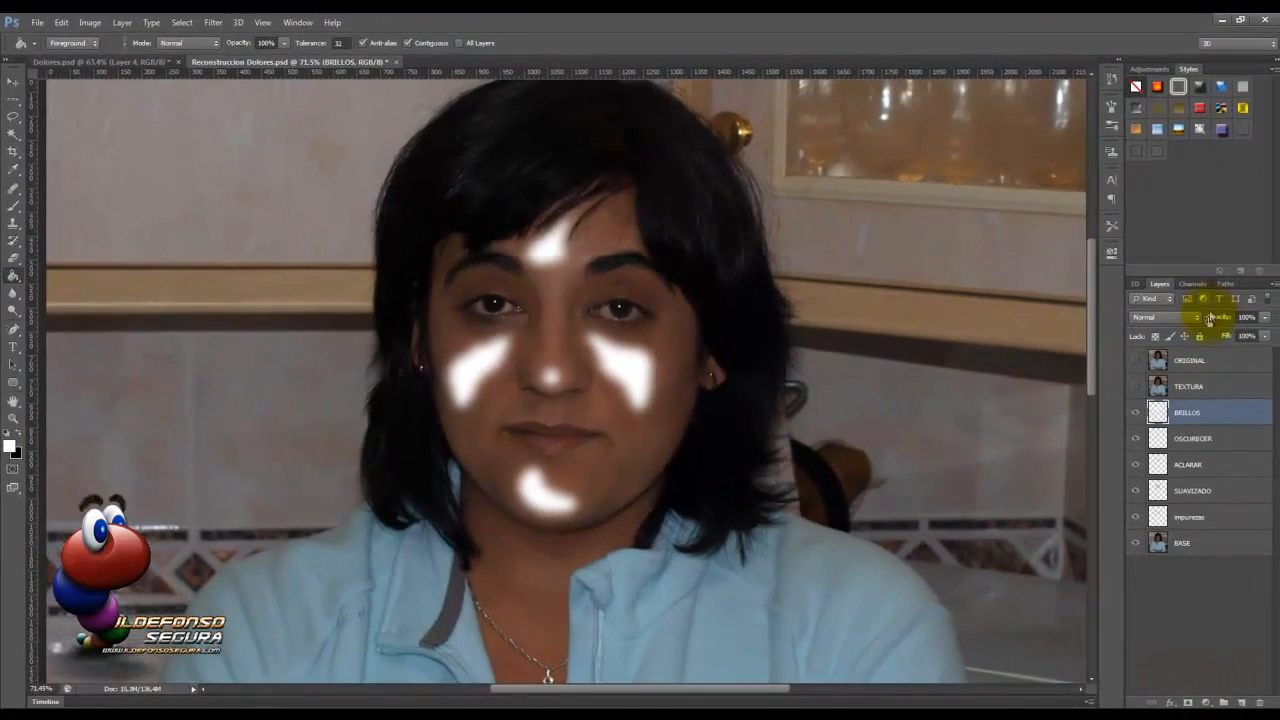
left_click(1197, 319)
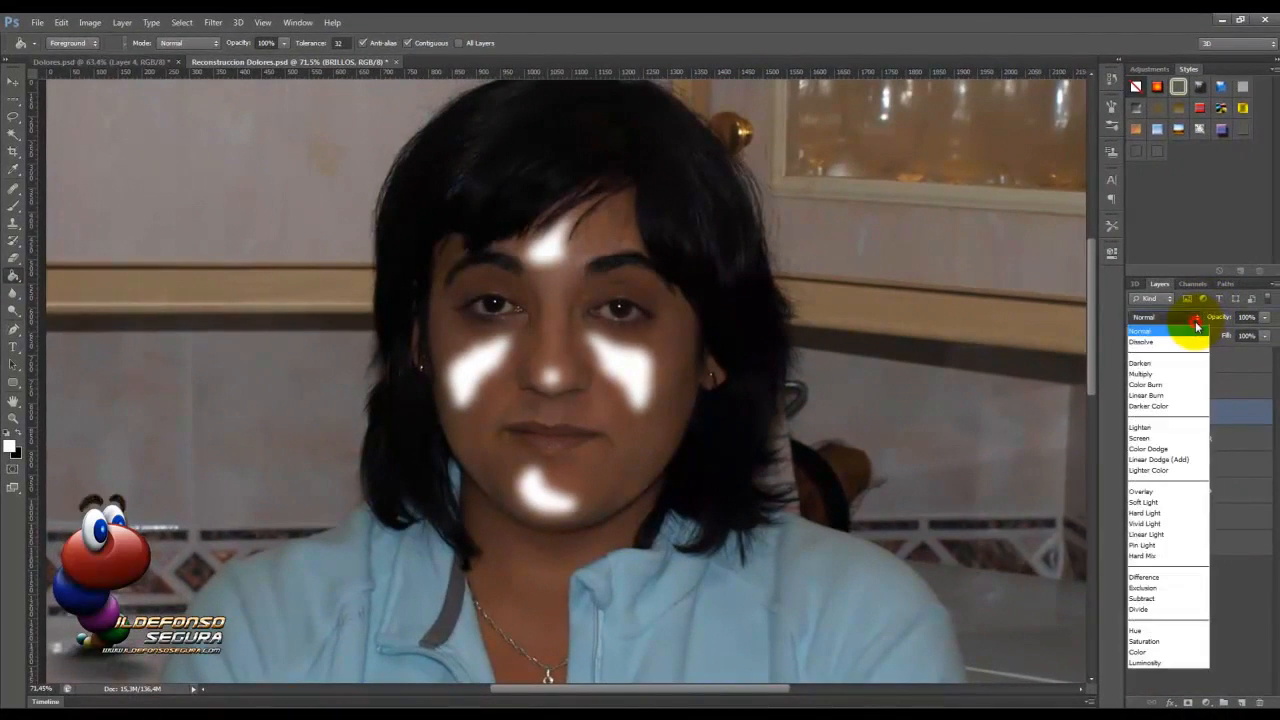
left_click(1153, 502)
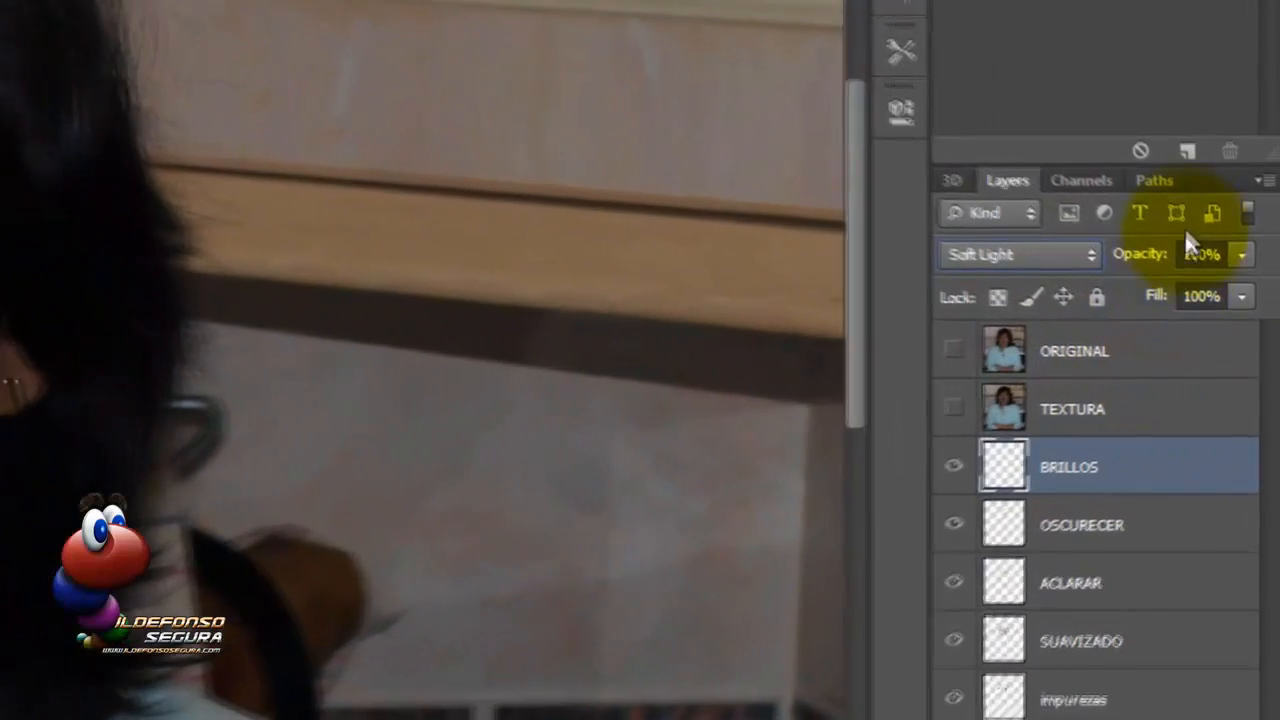
left_click(1218, 252)
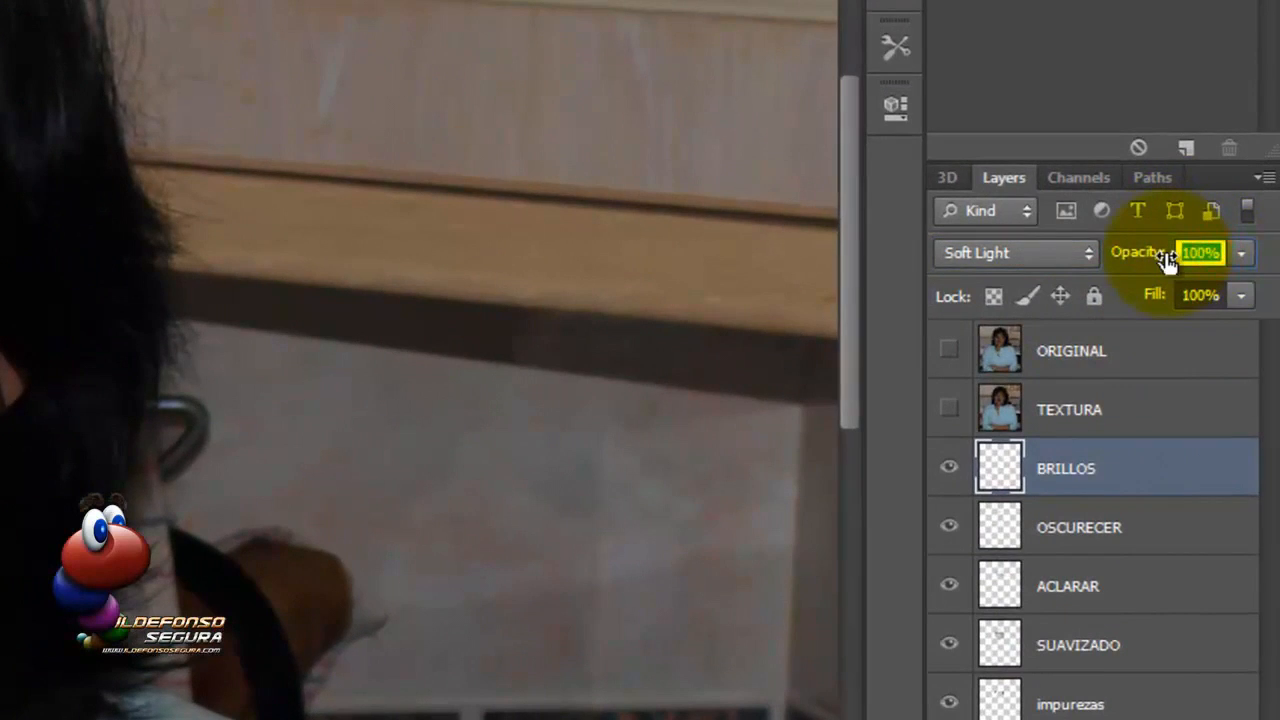
type("10")
key("Return")
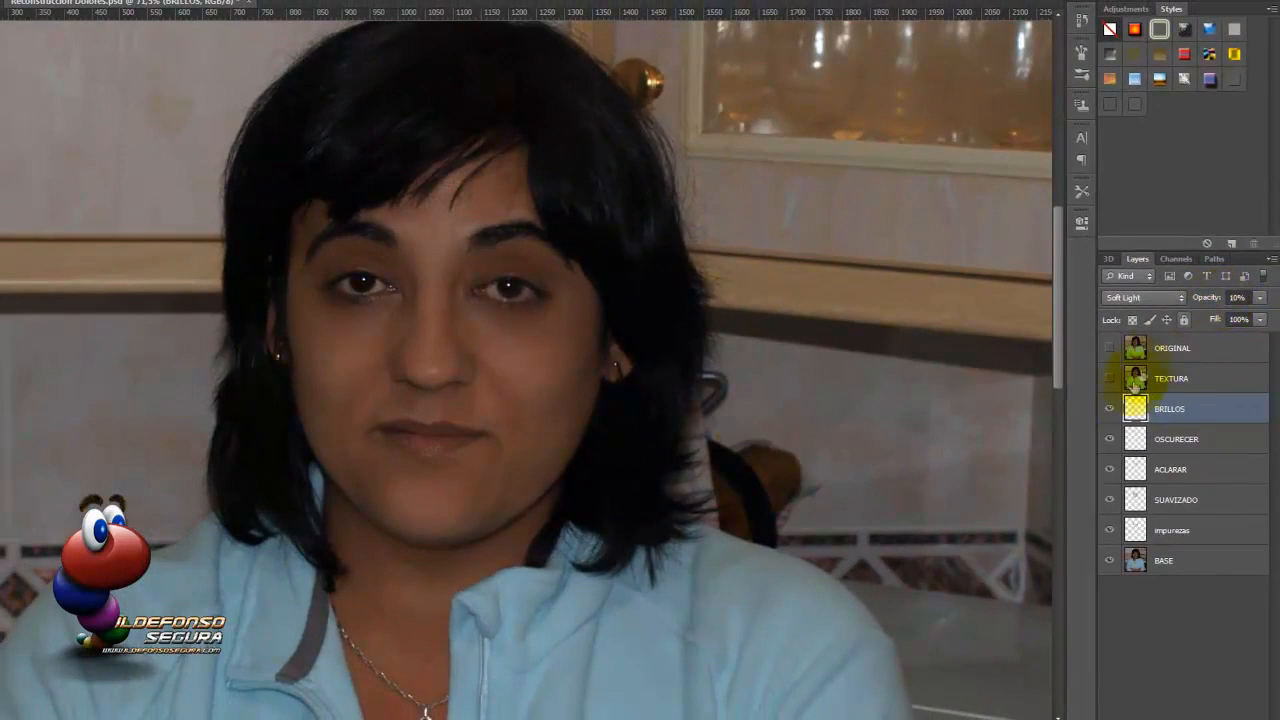
left_click(1110, 410)
left_click(1110, 410)
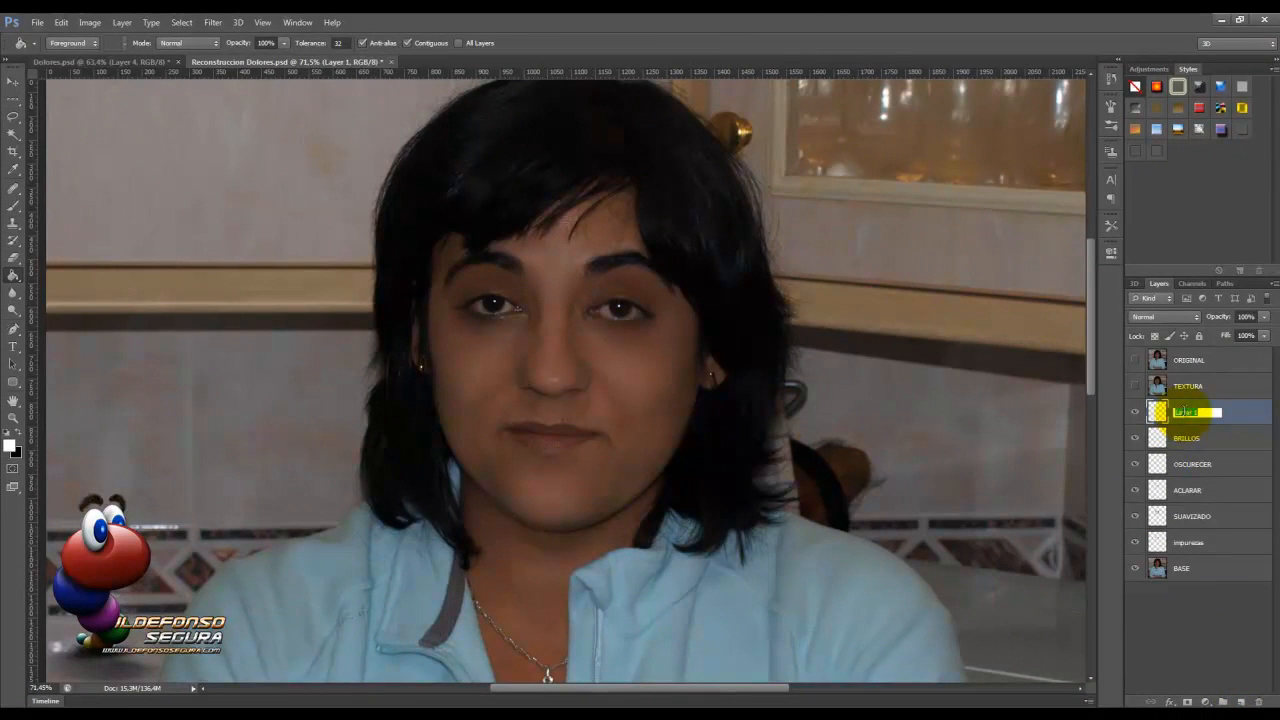
Name the new empty layer above BRILLOS as SOMBRAS and sample a dark skin tone beside the eye as the Brush colour.
key("Return")
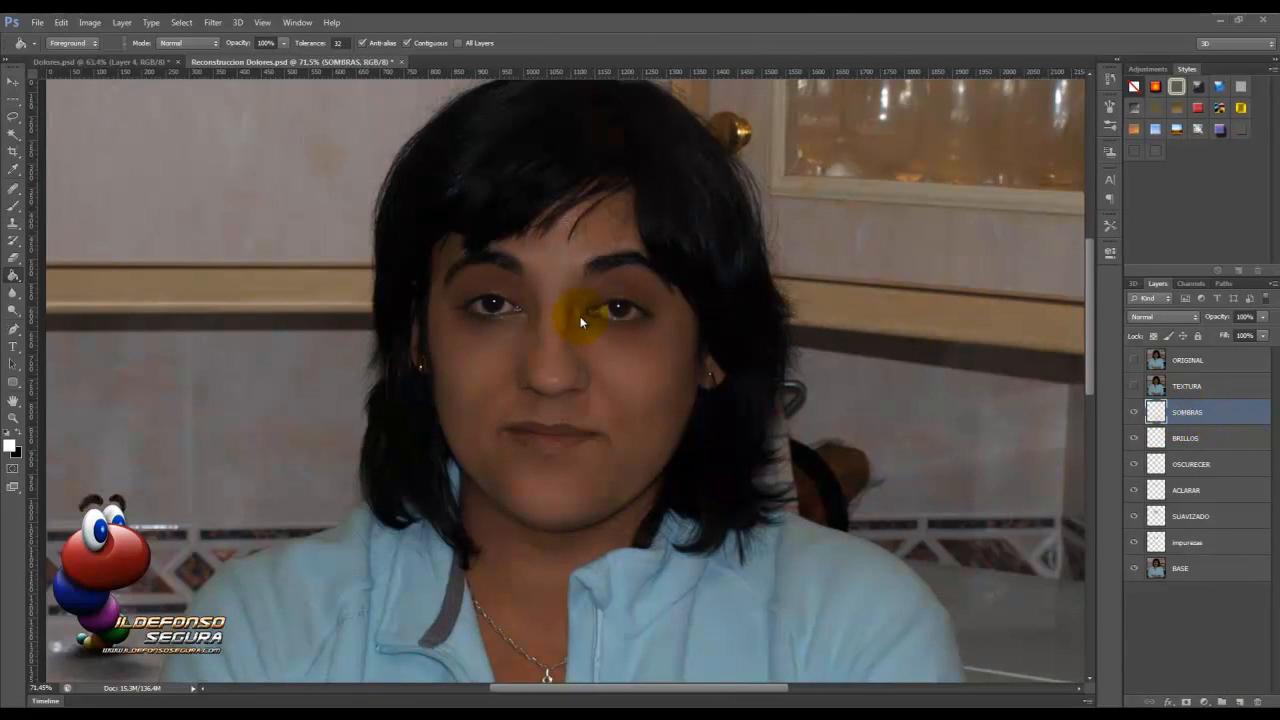
left_click(14, 206)
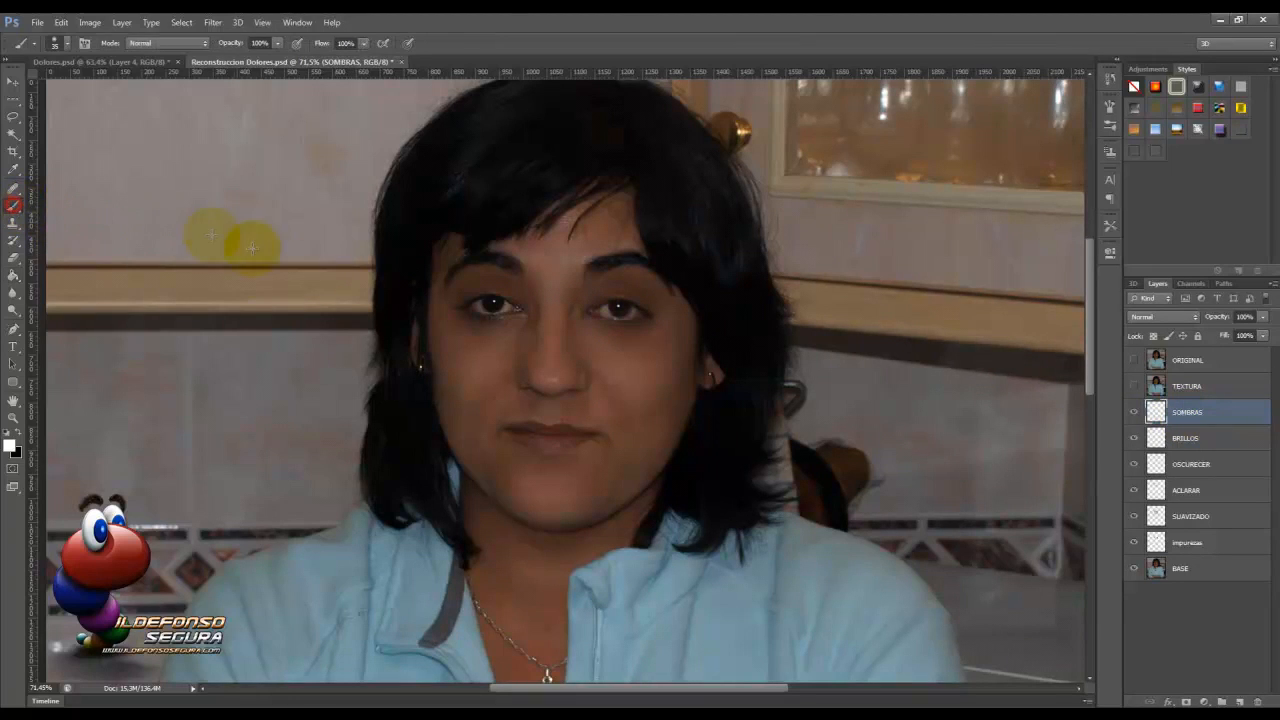
key("alt")
left_click(455, 335, "alt")
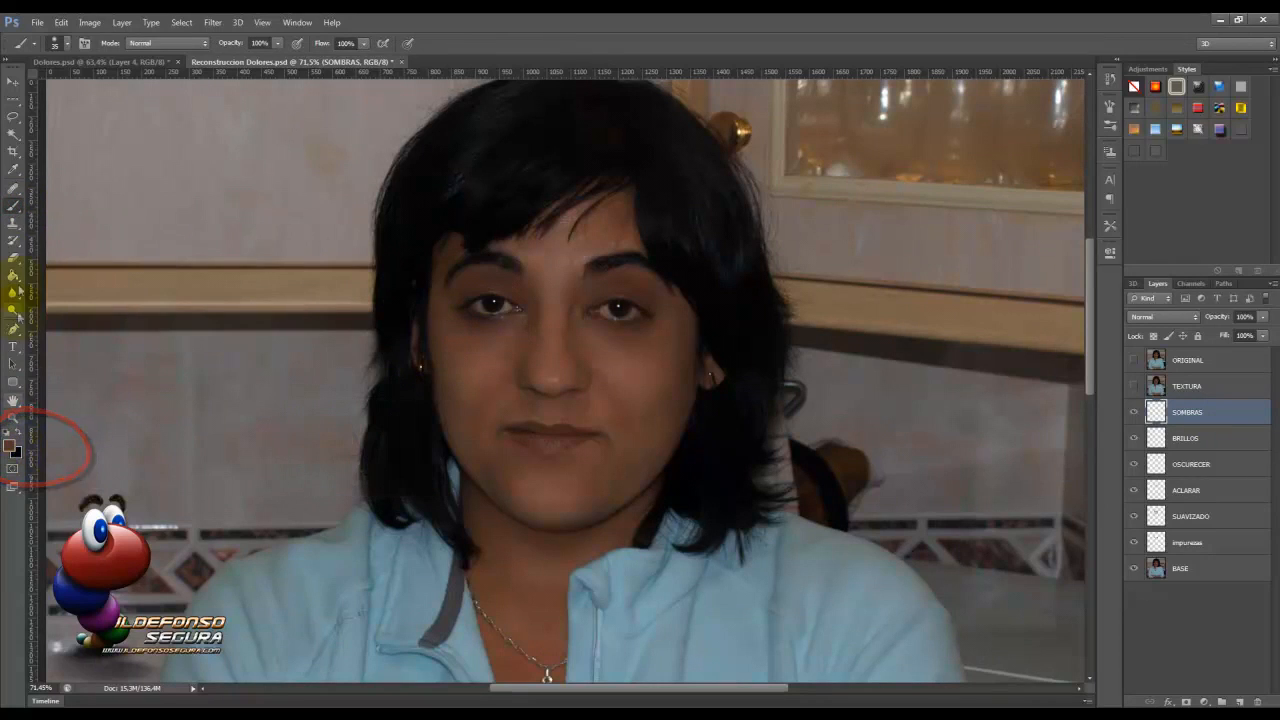
Outline shadow areas on the cheeks, jaw, temple and forehead with the Lasso, and fill them with the sampled brown on SOMBRAS.
left_click(13, 118)
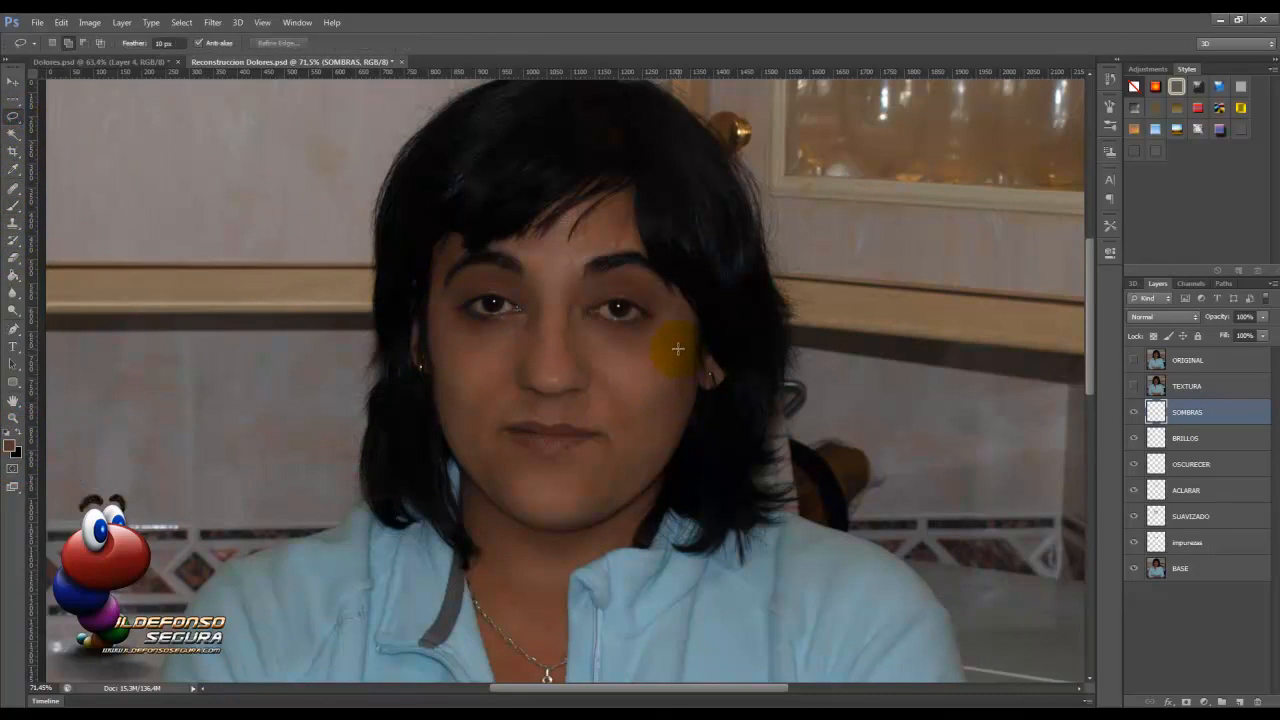
left_click_drag(672, 350, 652, 396)
left_click_drag(678, 378, 680, 362)
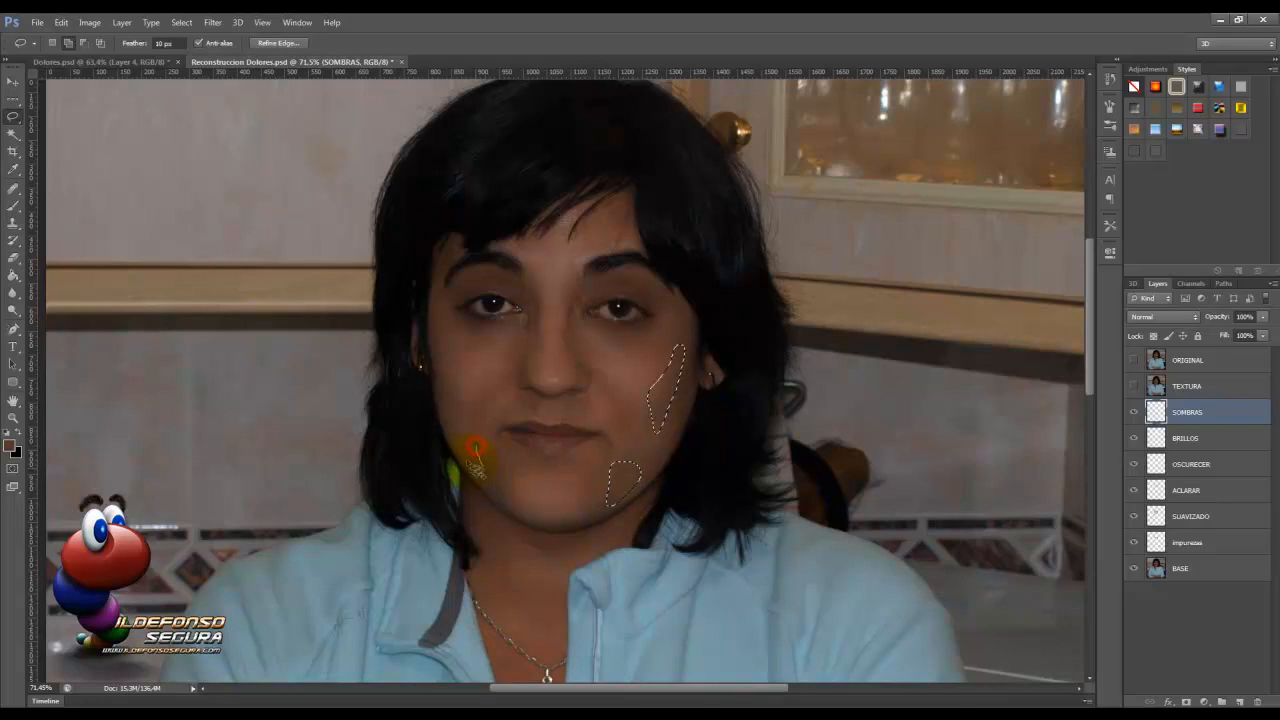
left_click_drag(508, 462, 450, 412)
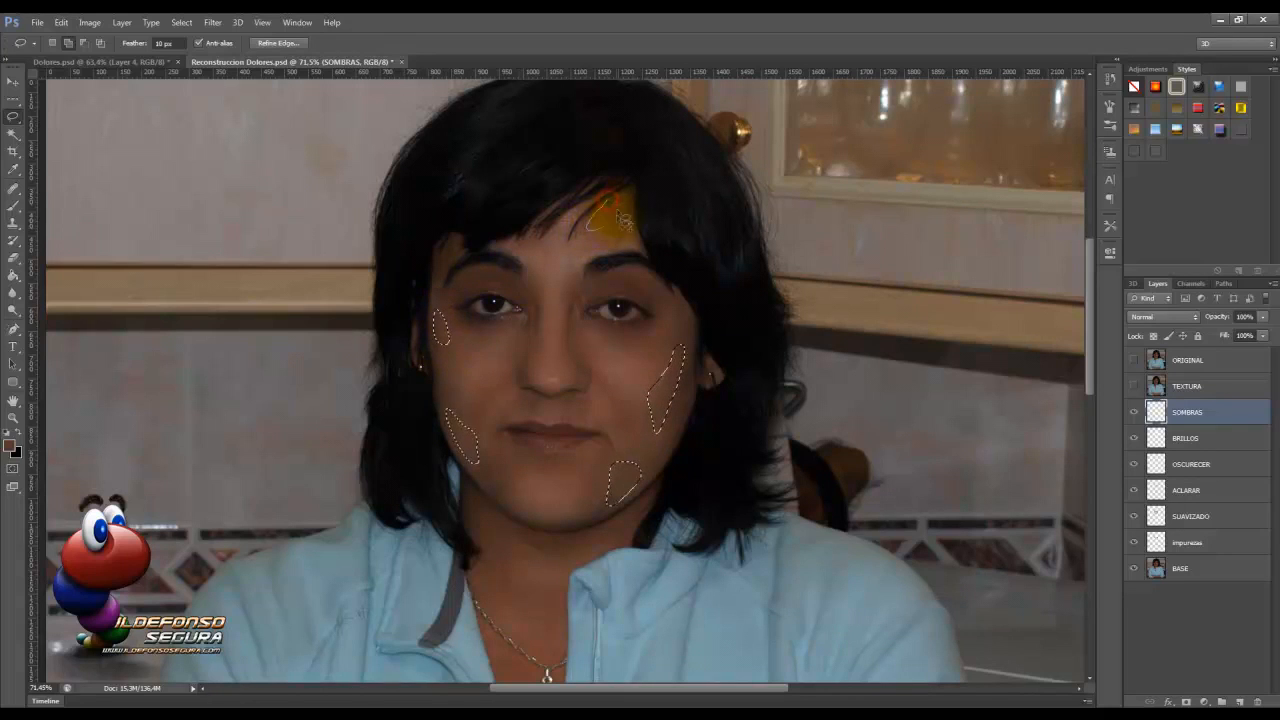
left_click(13, 272)
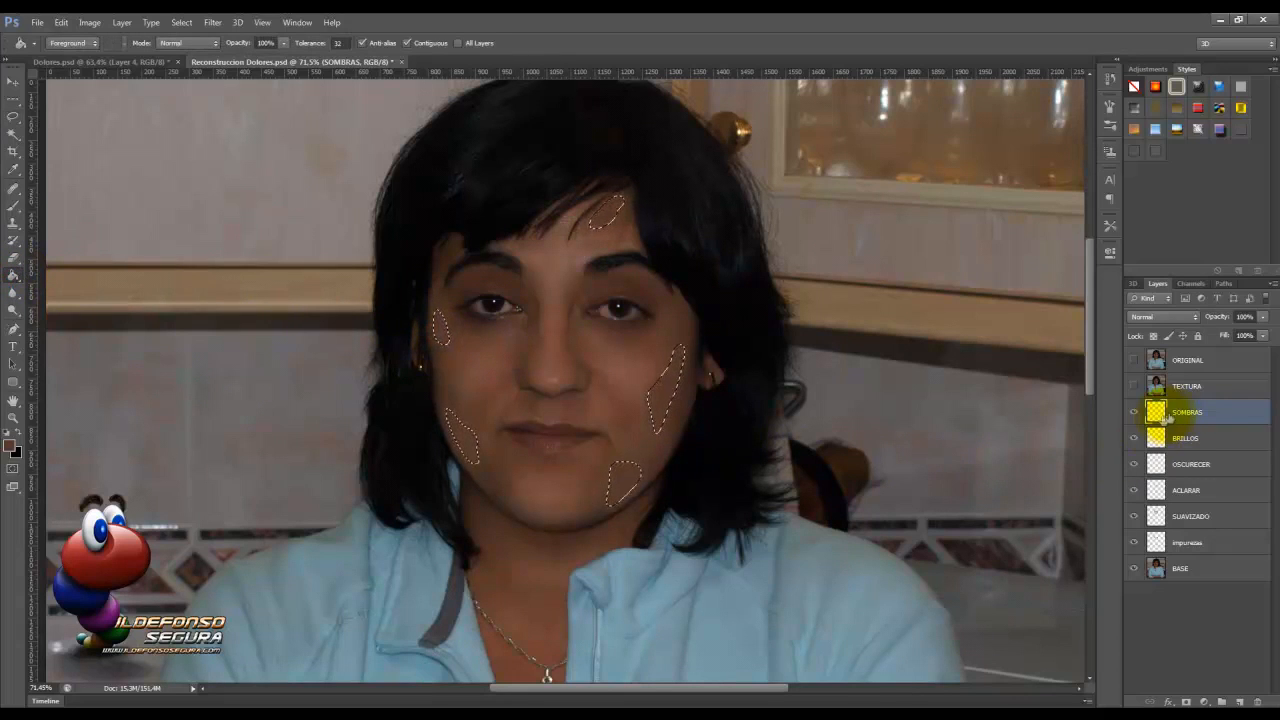
Set the SOMBRAS layer to Soft Light at 15% opacity with the selection cleared, and compare the result with the ORIGINAL layer.
left_click(1194, 318)
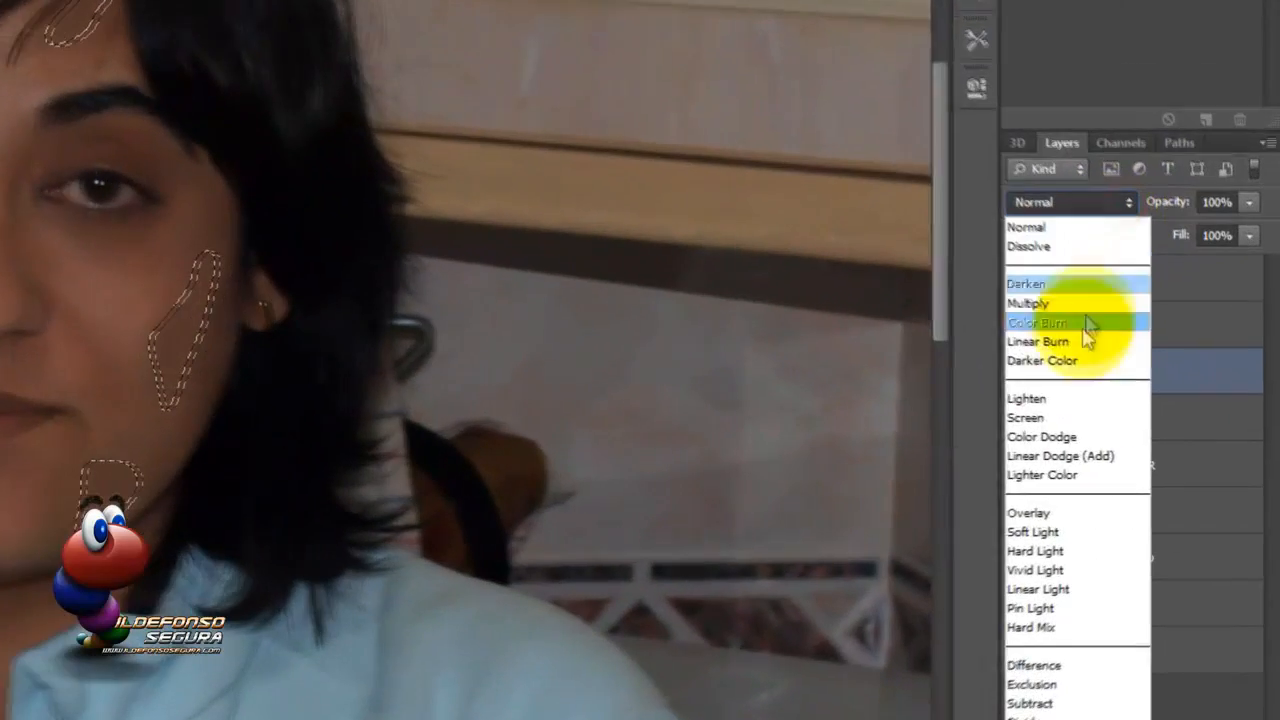
left_click(1056, 532)
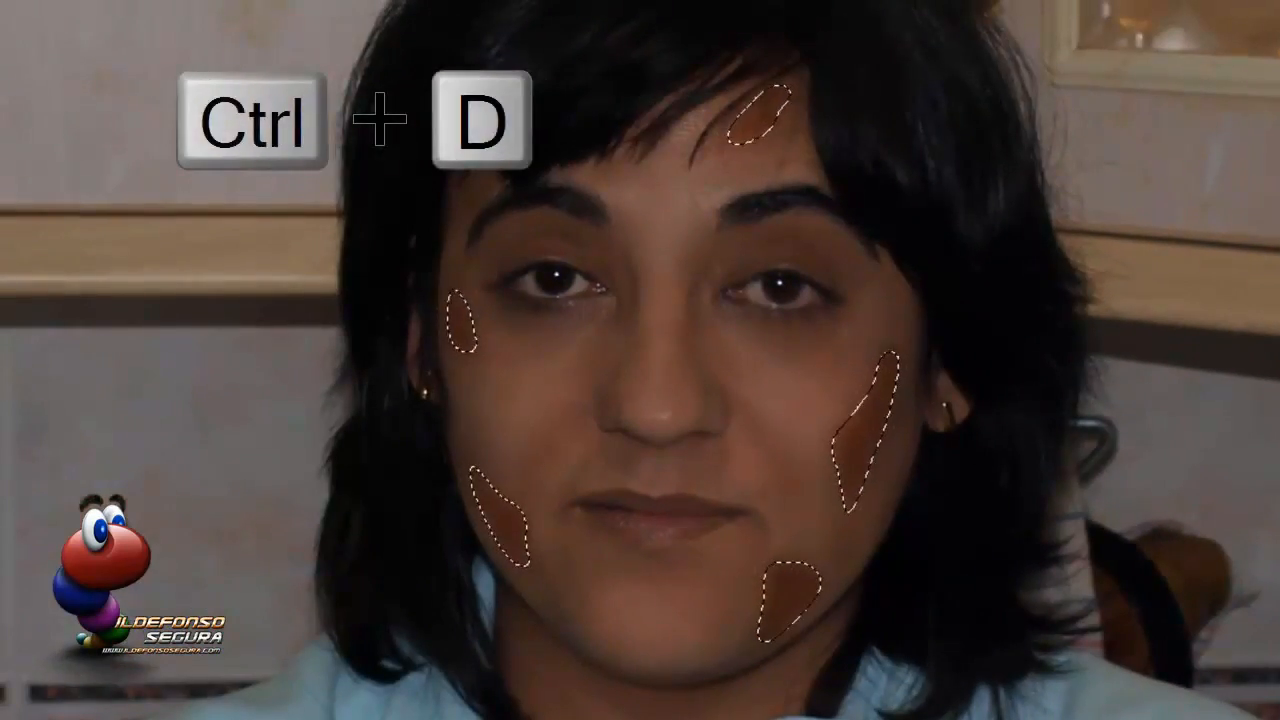
key("ctrl+d")
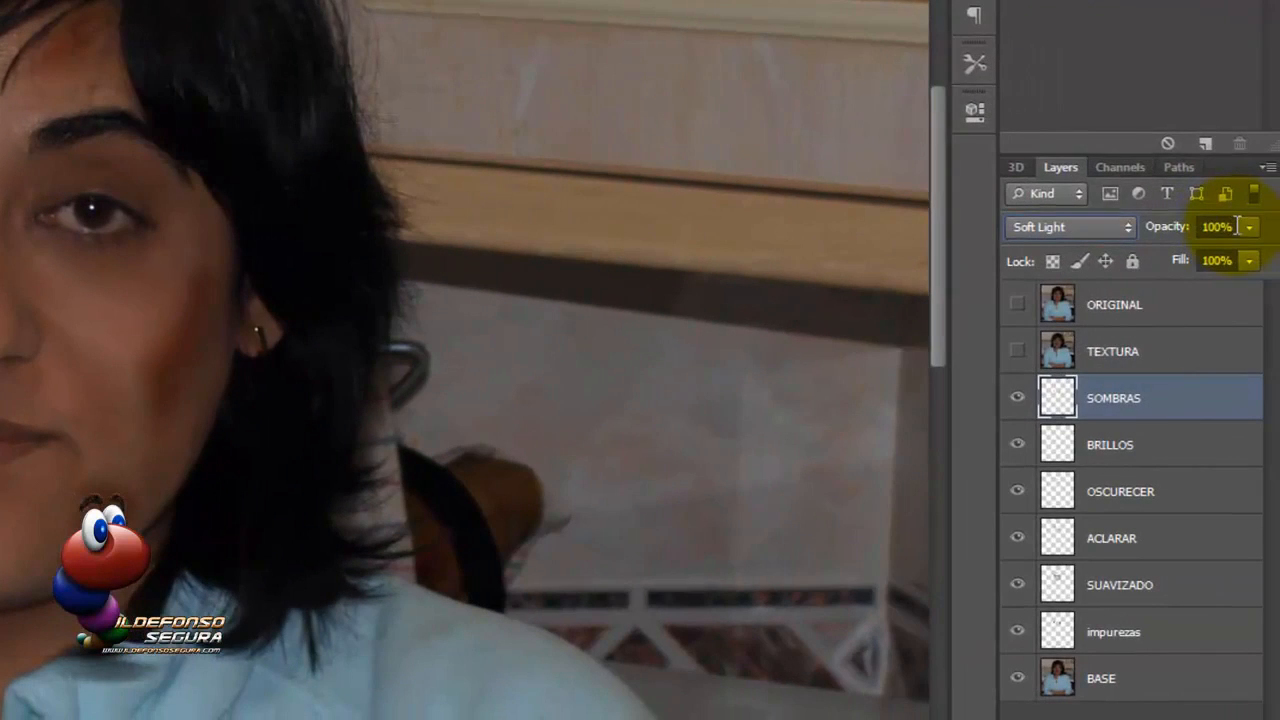
left_click(1218, 227)
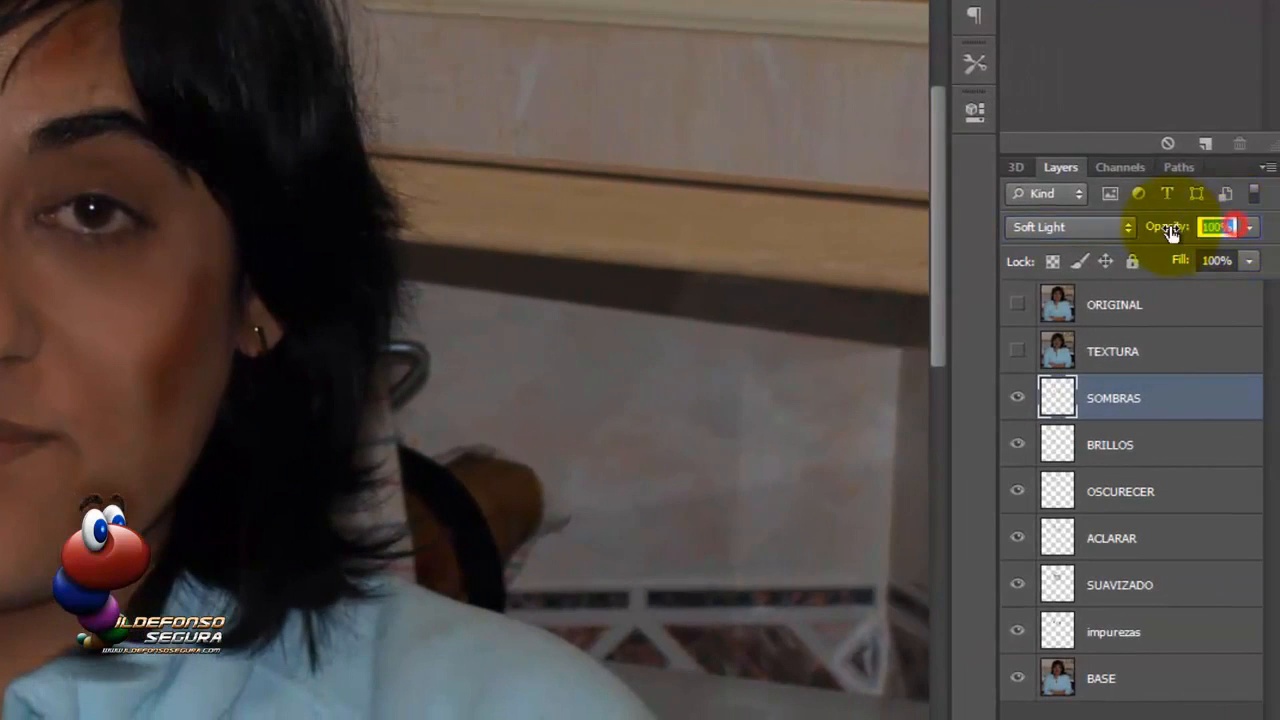
type("15")
key("Return")
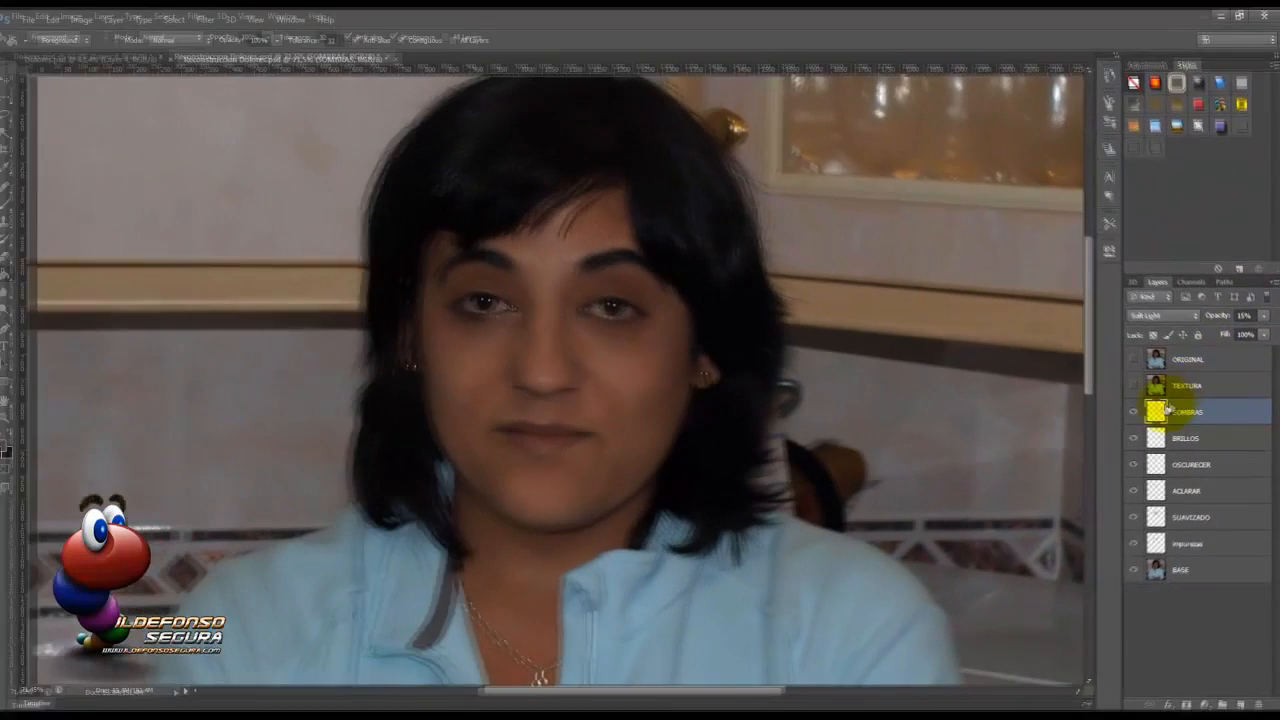
left_click(1133, 413)
left_click(1133, 413)
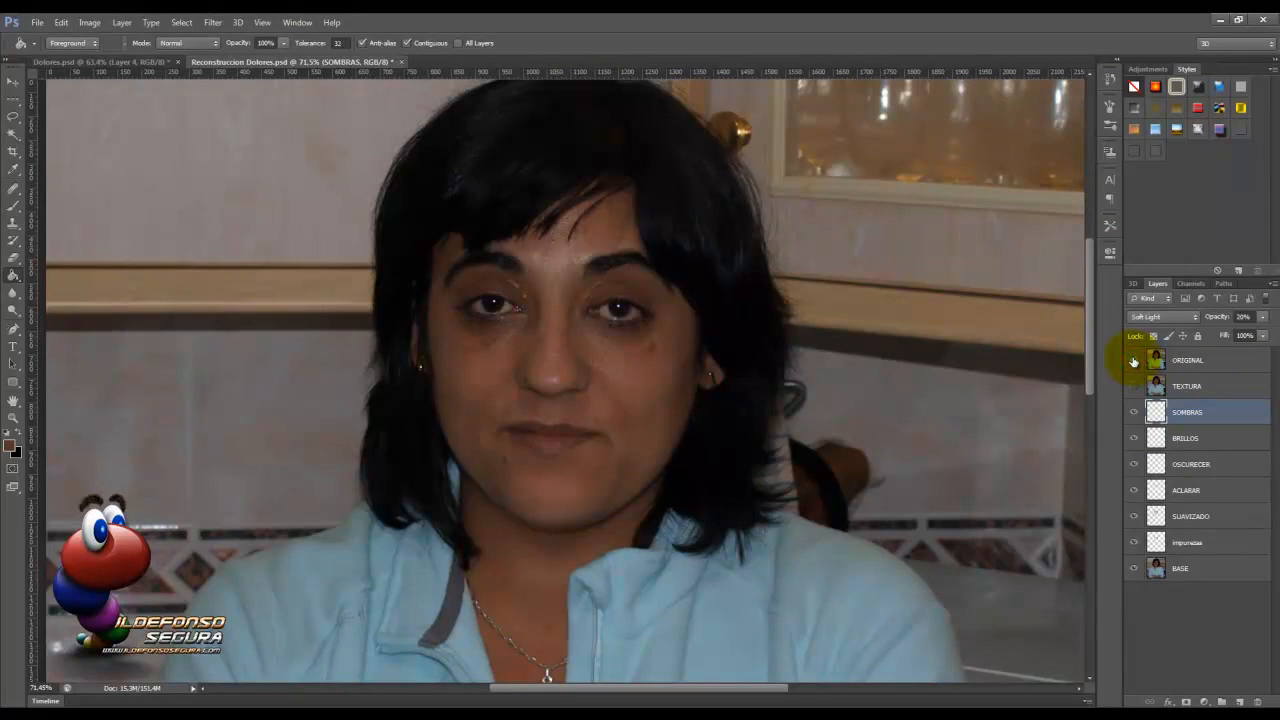
left_click(1133, 361)
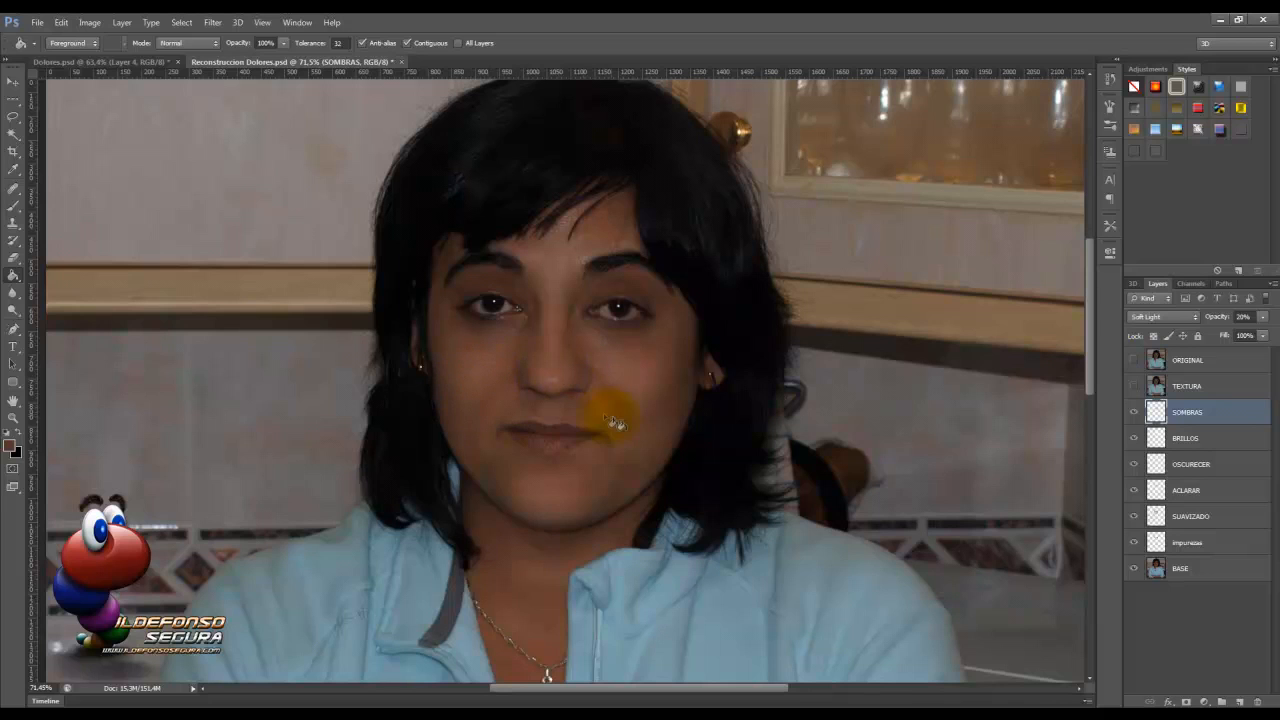
Make the TEXTURA layer visible and active, and apply the High Pass filter to it with a radius of 7 pixels.
scroll(538, 385, "up", 5)
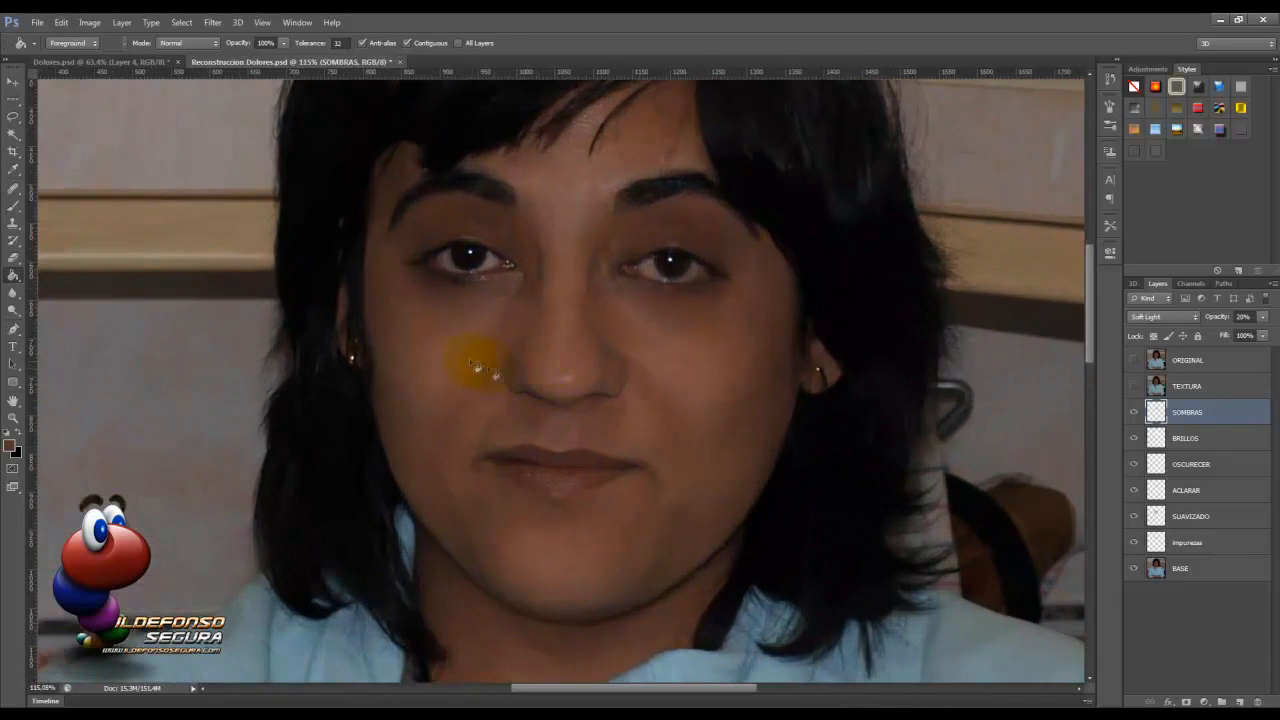
scroll(570, 337, "down", 3)
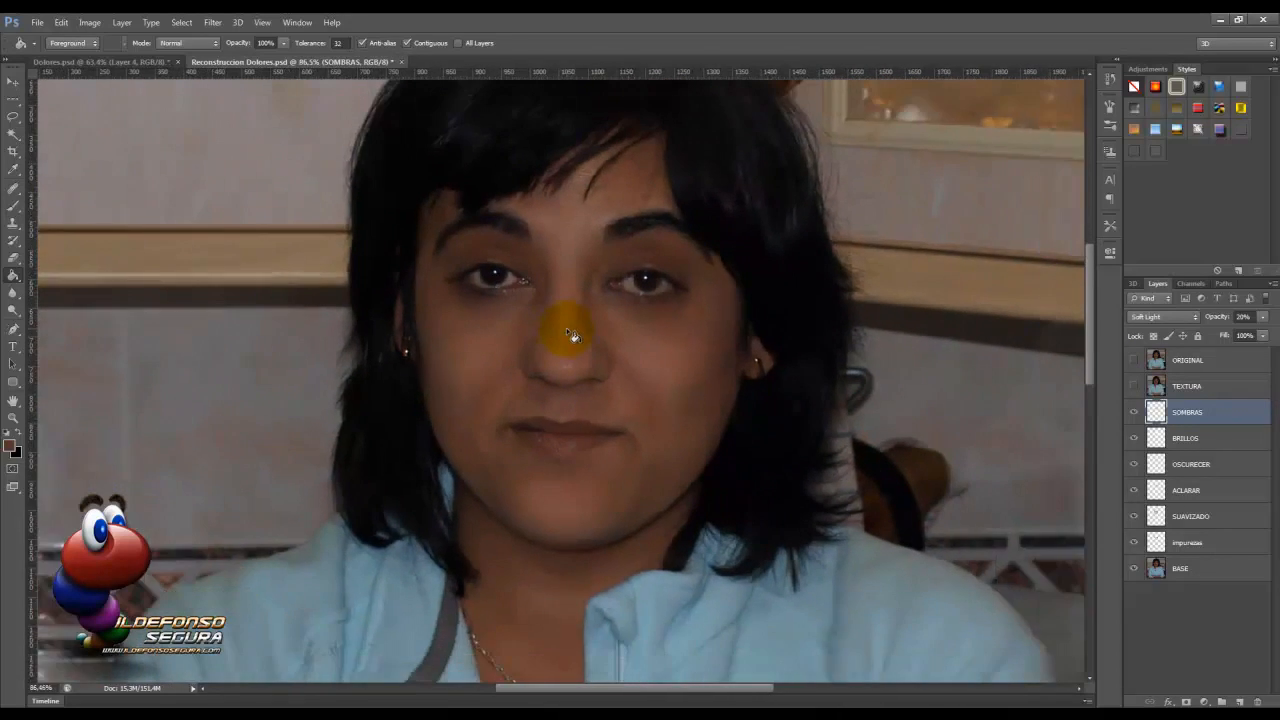
left_click(1145, 386)
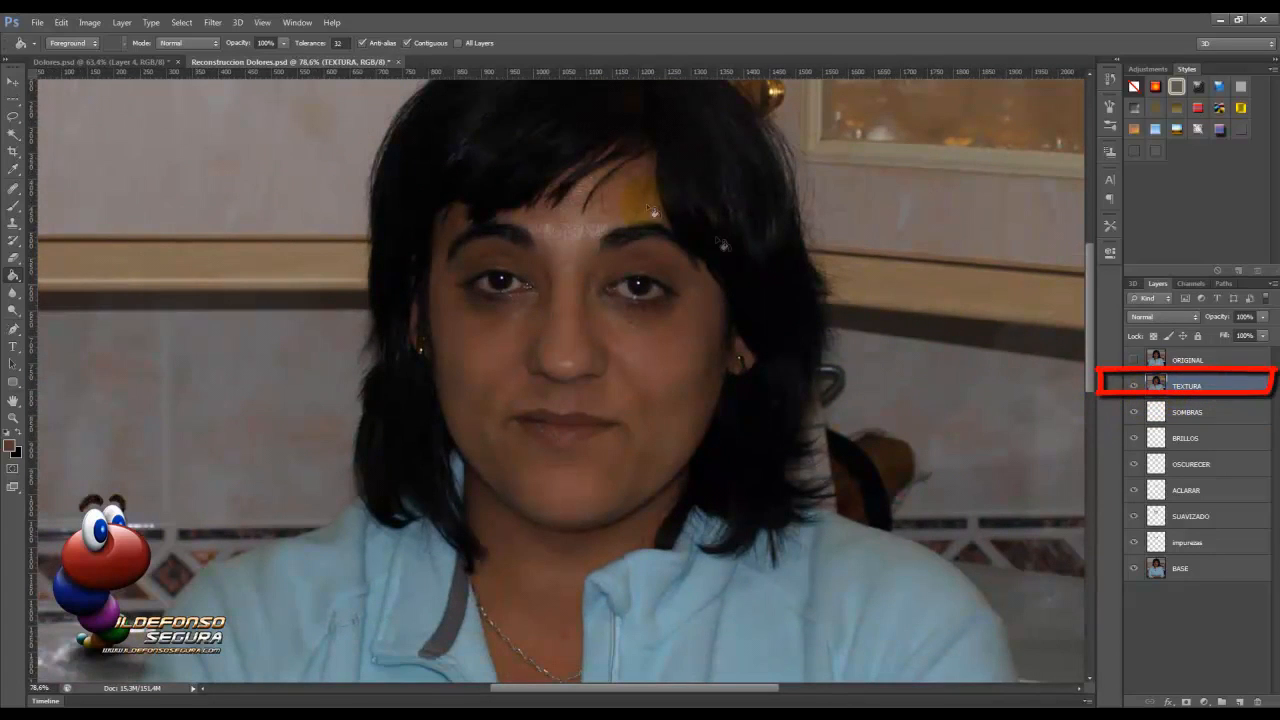
left_click(213, 22)
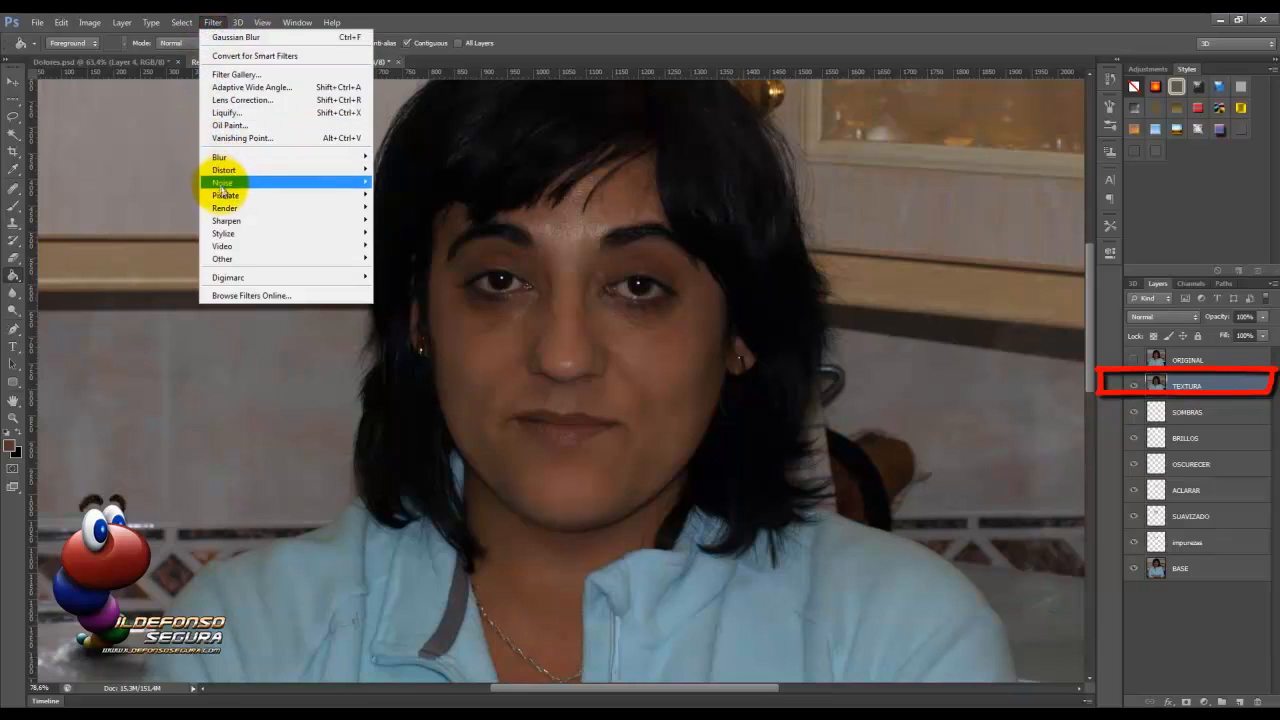
mouse_move(345, 262)
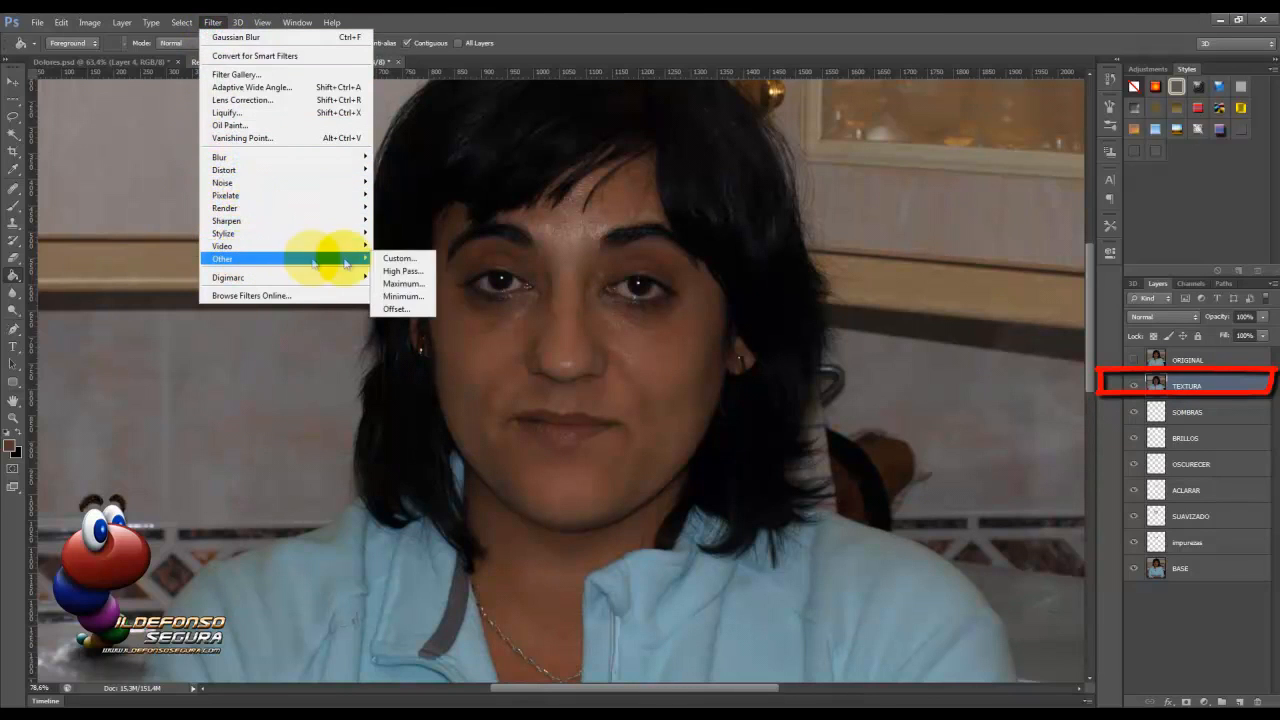
left_click(408, 271)
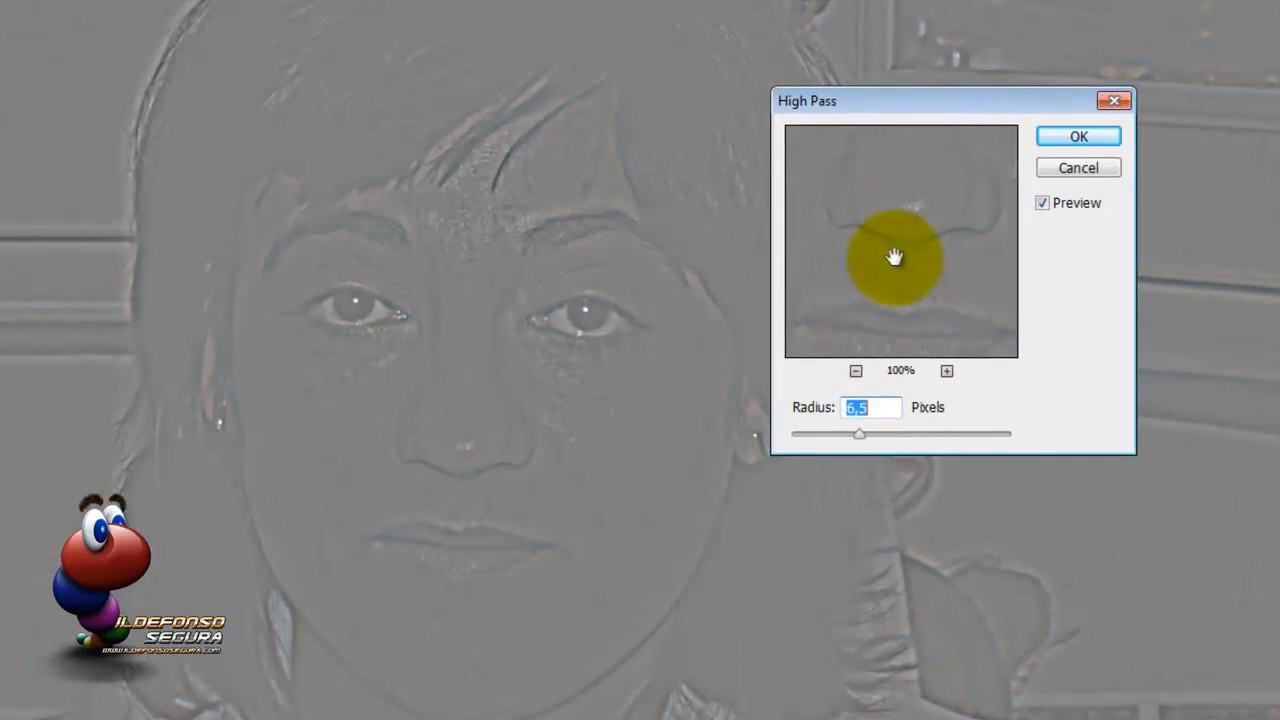
mouse_move(885, 258)
left_mouse_down()
mouse_move(971, 320)
mouse_move(882, 254)
left_mouse_up()
left_click_drag(888, 410, 795, 412)
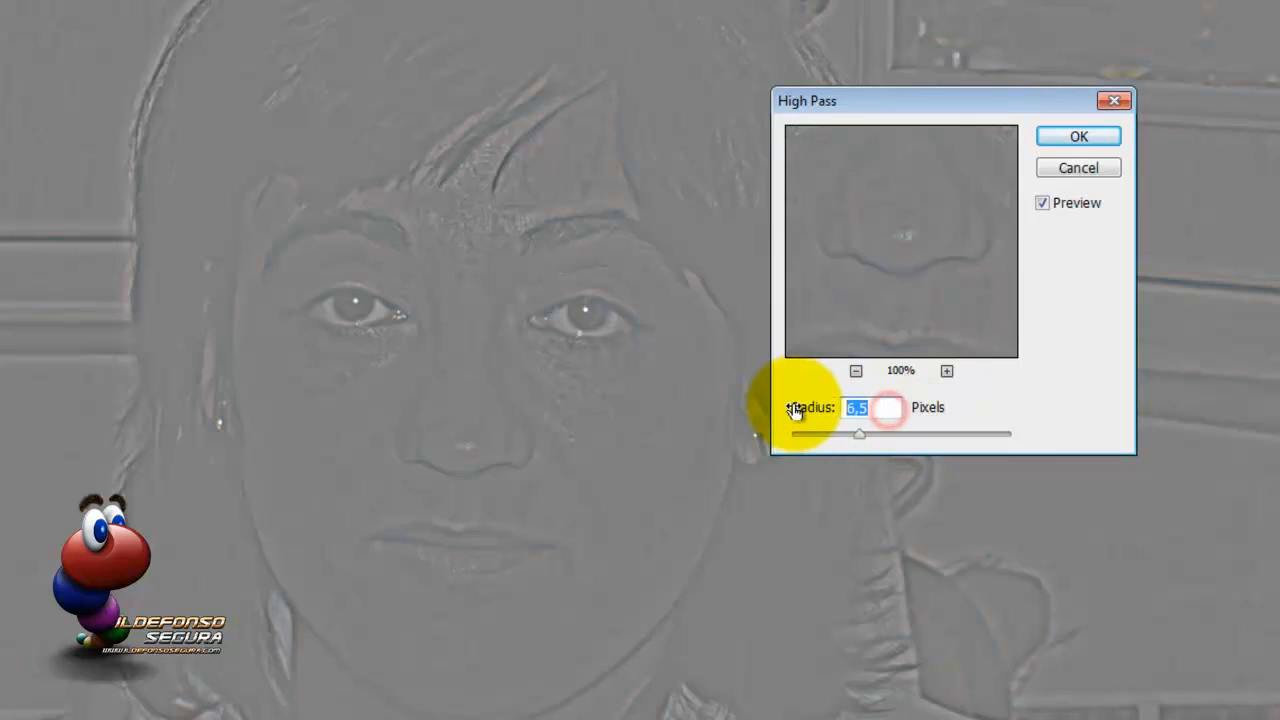
type("7")
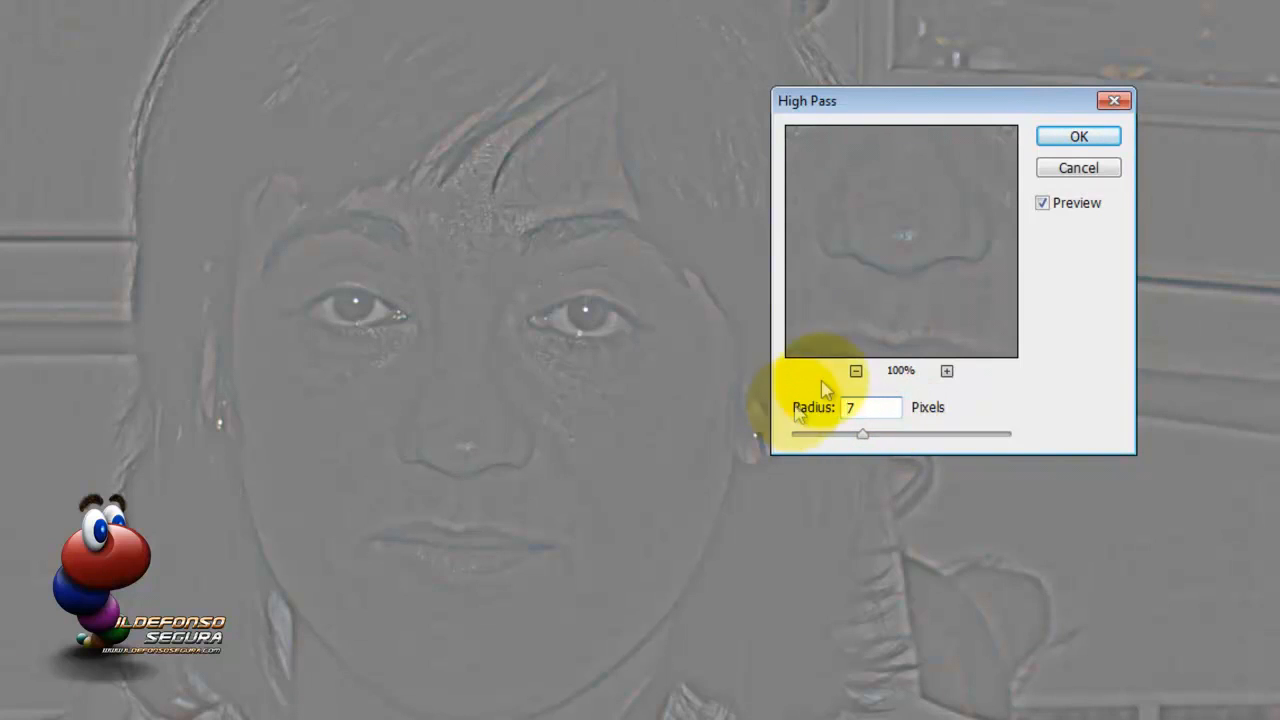
left_click(1077, 137)
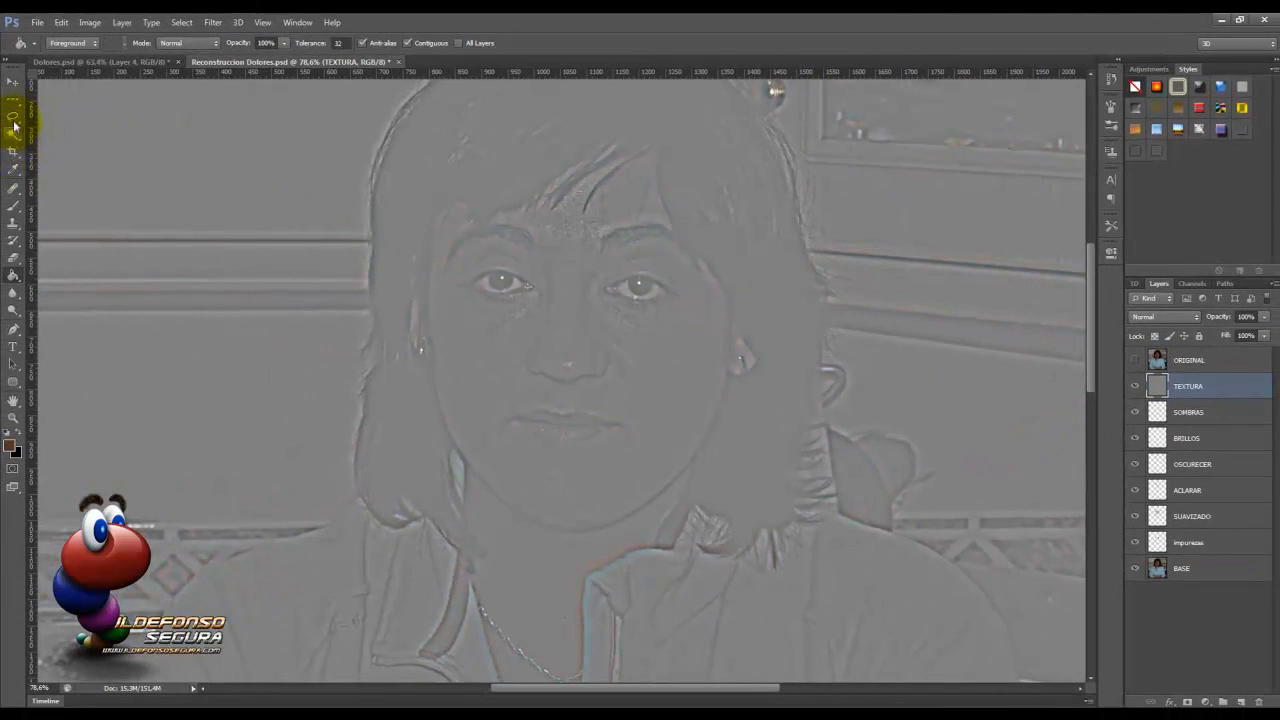
Outline the whole face from hairline to chin on the TEXTURA layer using the Lasso with a 10 px feather.
left_click(13, 118)
mouse_move(440, 220)
left_mouse_down()
mouse_move(426, 343)
mouse_move(453, 453)
mouse_move(506, 513)
mouse_move(553, 532)
mouse_move(615, 535)
mouse_move(683, 487)
mouse_move(714, 441)
mouse_move(738, 358)
mouse_move(724, 288)
left_mouse_up()
mouse_move(676, 222)
left_mouse_down()
mouse_move(664, 186)
mouse_move(621, 167)
mouse_move(549, 210)
mouse_move(498, 224)
mouse_move(451, 210)
mouse_move(431, 247)
left_mouse_up()
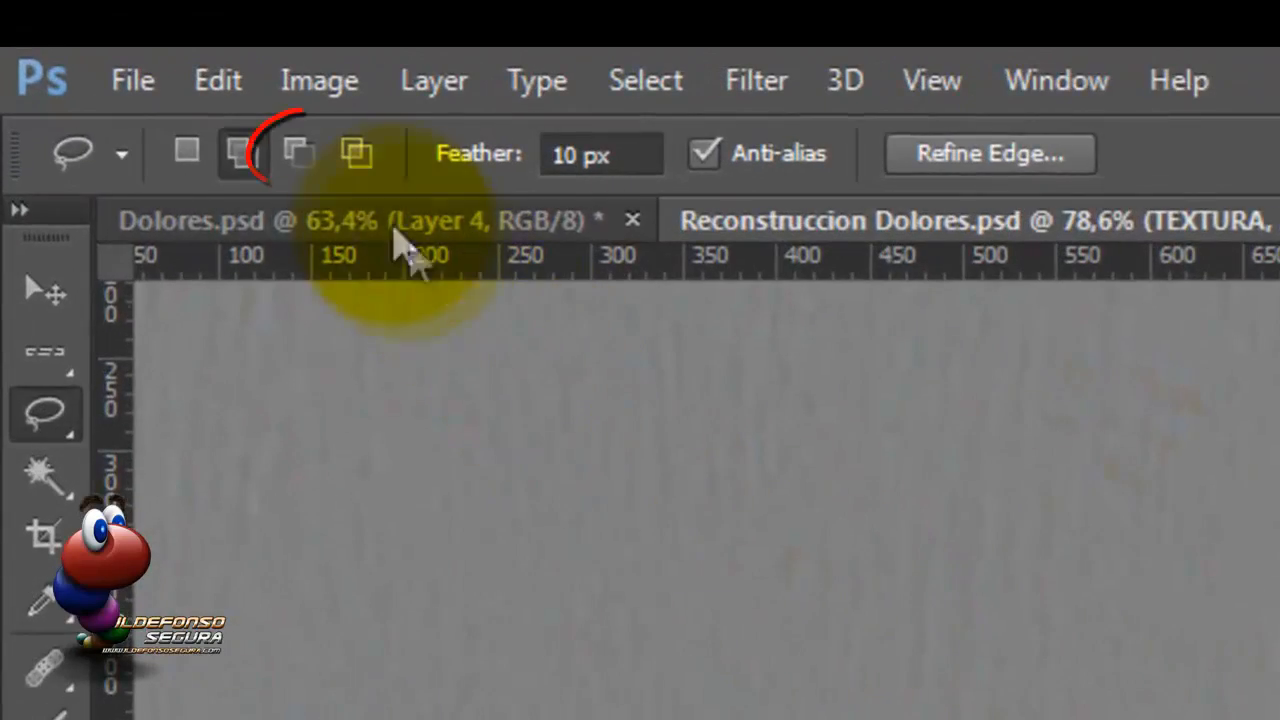
Subtract both eyes, both eyebrows and the lips from the face selection with the Lasso.
left_click(314, 162)
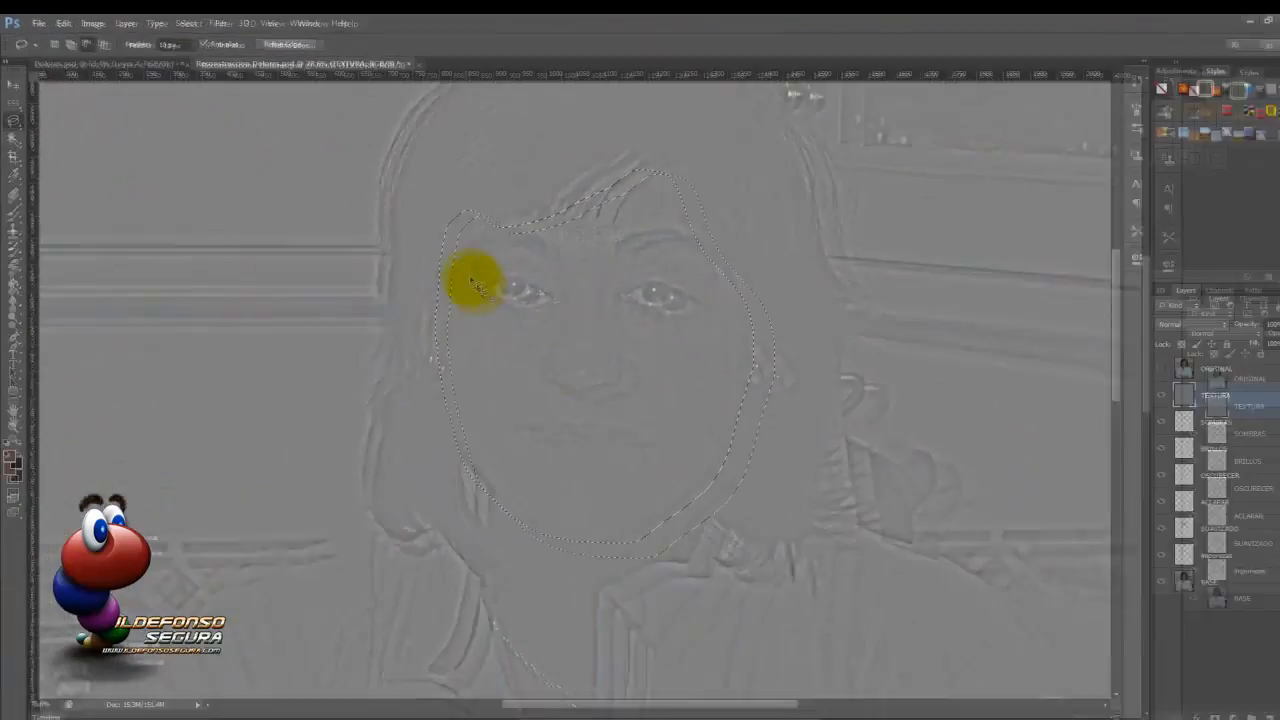
mouse_move(476, 285)
left_mouse_down()
mouse_move(491, 271)
mouse_move(471, 280)
mouse_move(514, 291)
mouse_move(528, 279)
left_mouse_up()
left_click_drag(640, 285, 651, 277)
mouse_move(457, 247)
left_mouse_down()
mouse_move(524, 233)
mouse_move(452, 247)
left_mouse_up()
mouse_move(608, 236)
left_mouse_down()
mouse_move(694, 258)
mouse_move(612, 236)
left_mouse_up()
mouse_move(517, 420)
left_mouse_down()
mouse_move(600, 435)
mouse_move(573, 418)
mouse_move(522, 421)
left_mouse_up()
Remove the TEXTURA content outside the selected facial skin, deselect, and set the layer's blend mode to Overlay.
key("ctrl+m")
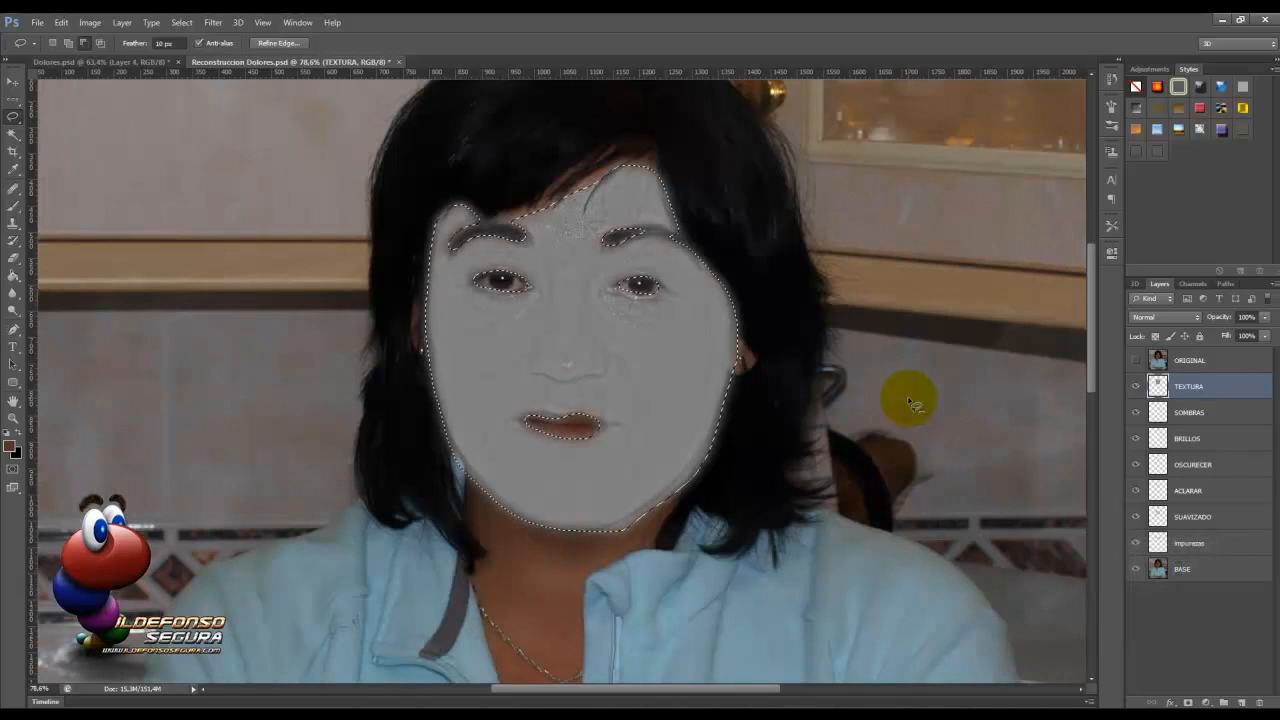
key("ctrl+d")
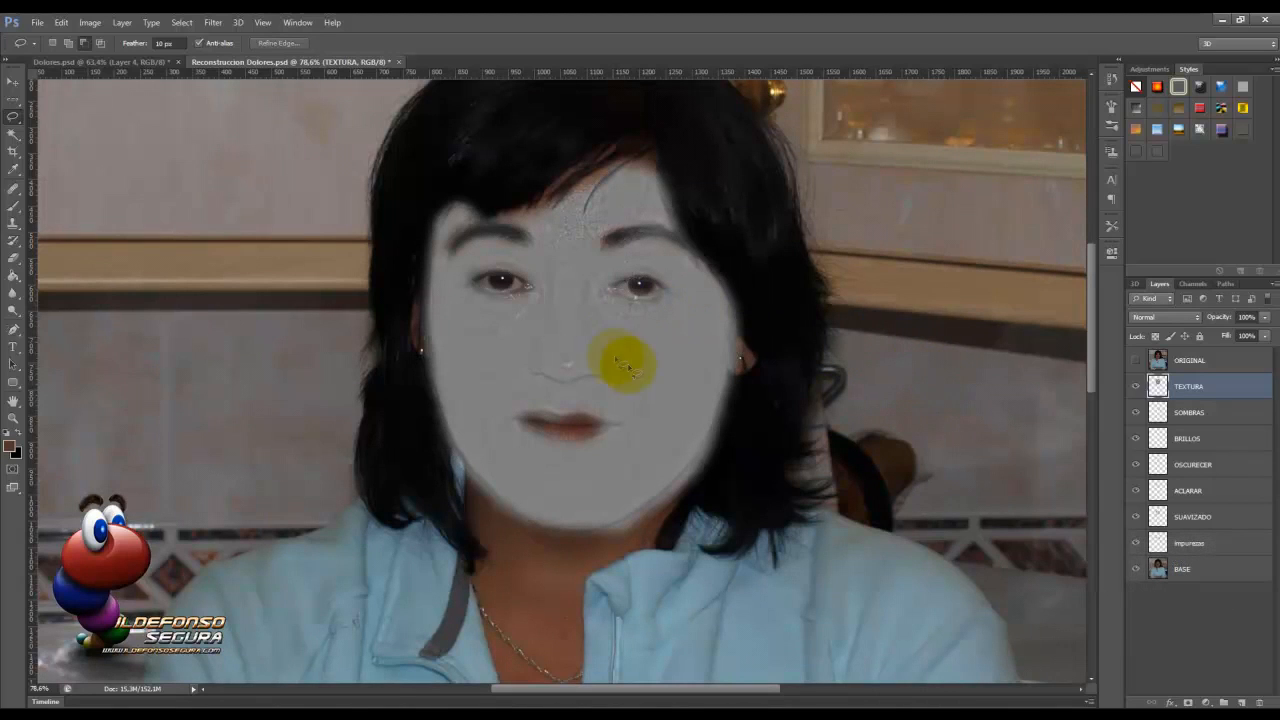
left_click(1192, 318)
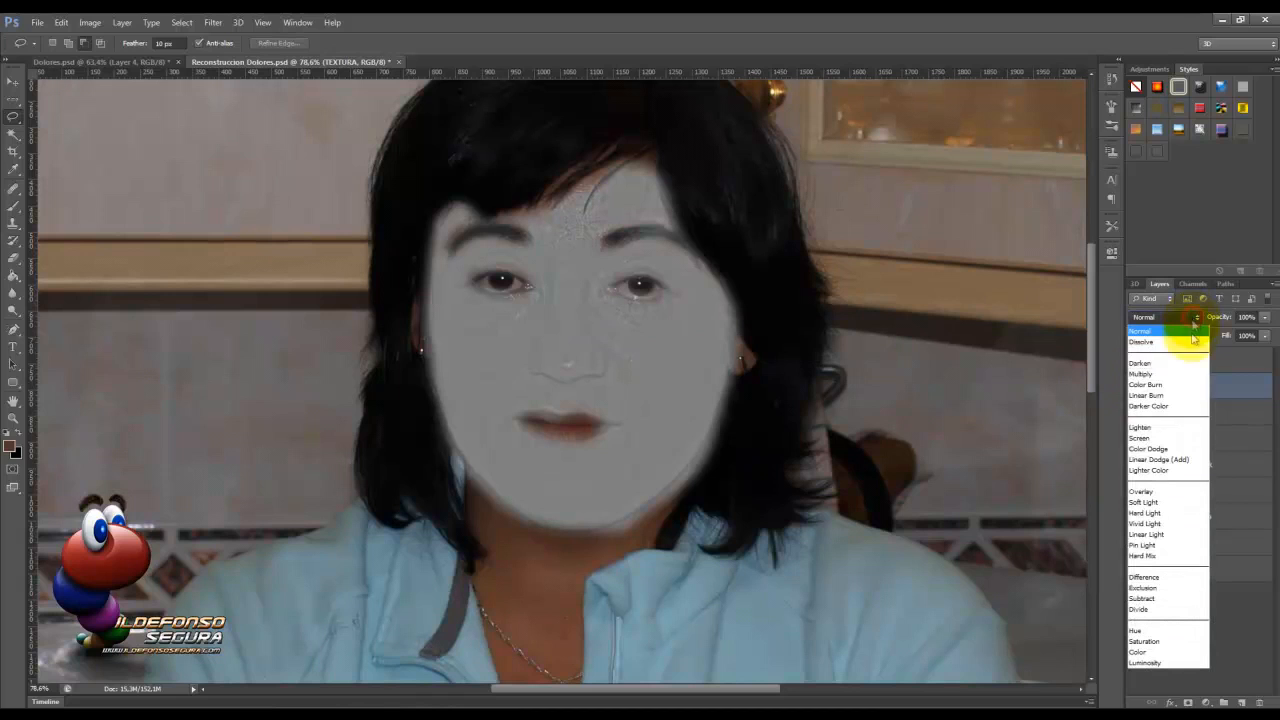
left_click(1165, 493)
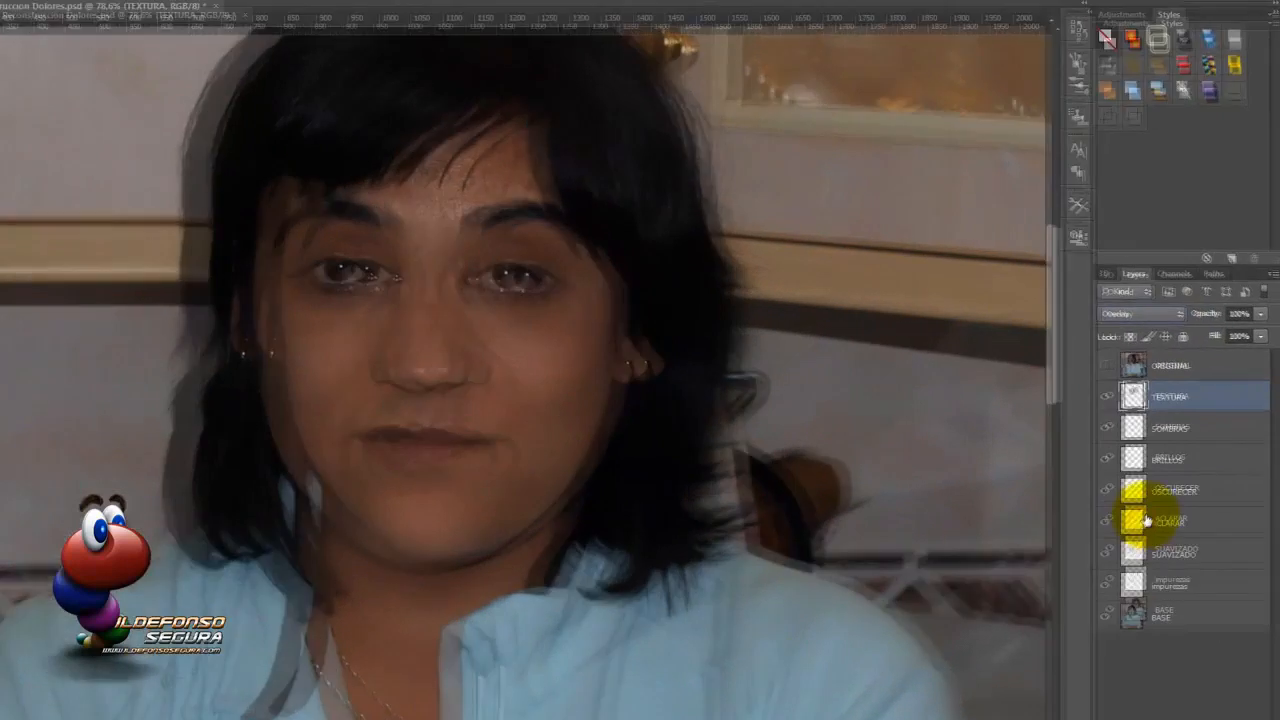
Reduce the TEXTURA layer's opacity to 45% to soften the restored skin texture.
left_click(1224, 306)
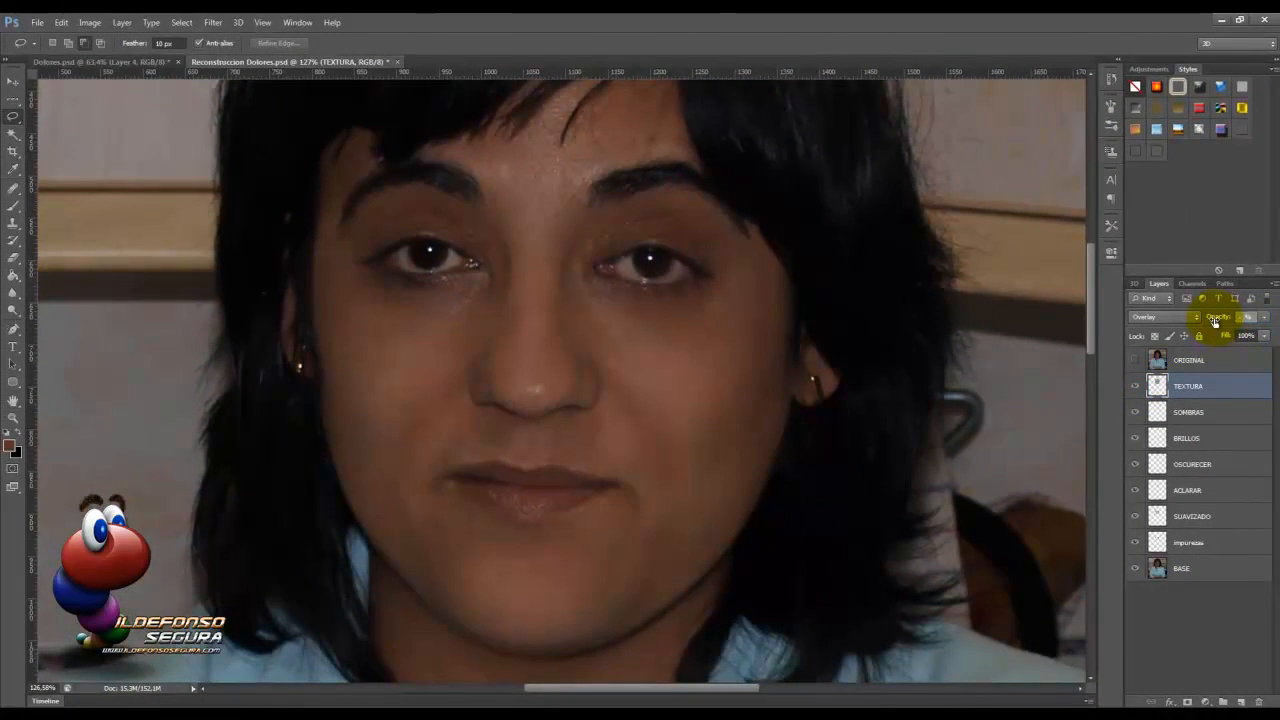
left_click(13, 81)
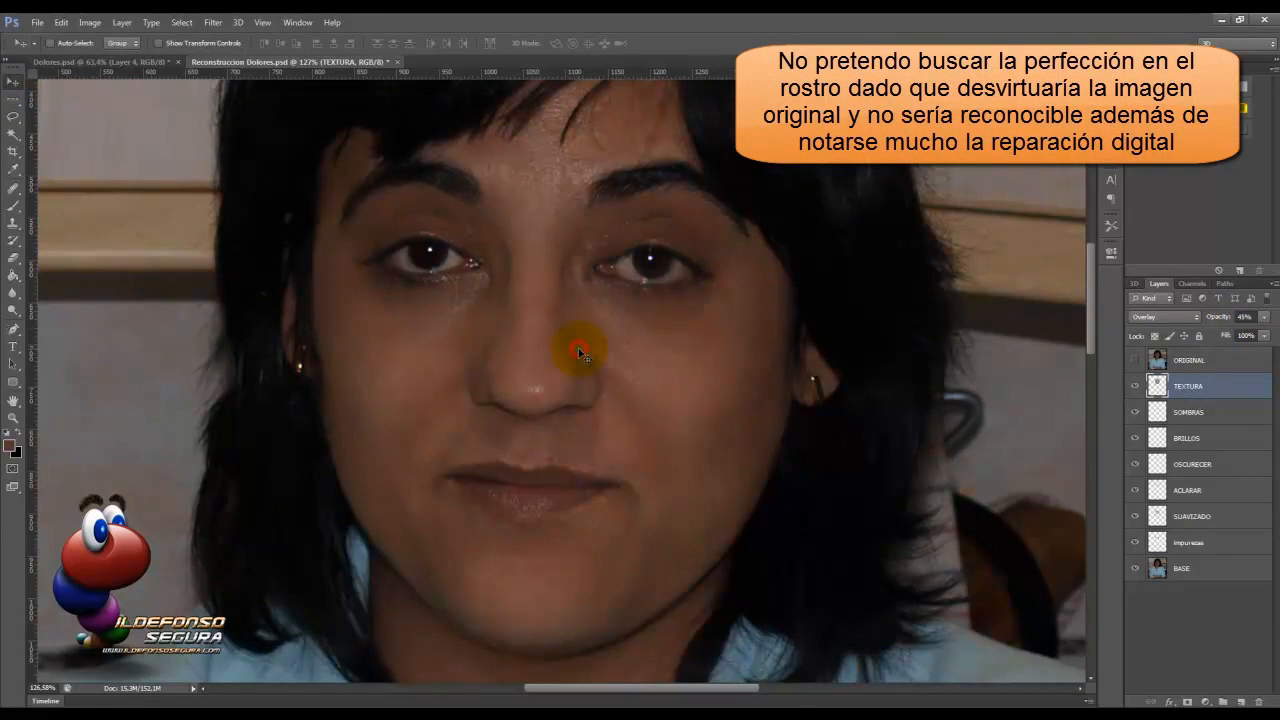
scroll(580, 352, "down", 5)
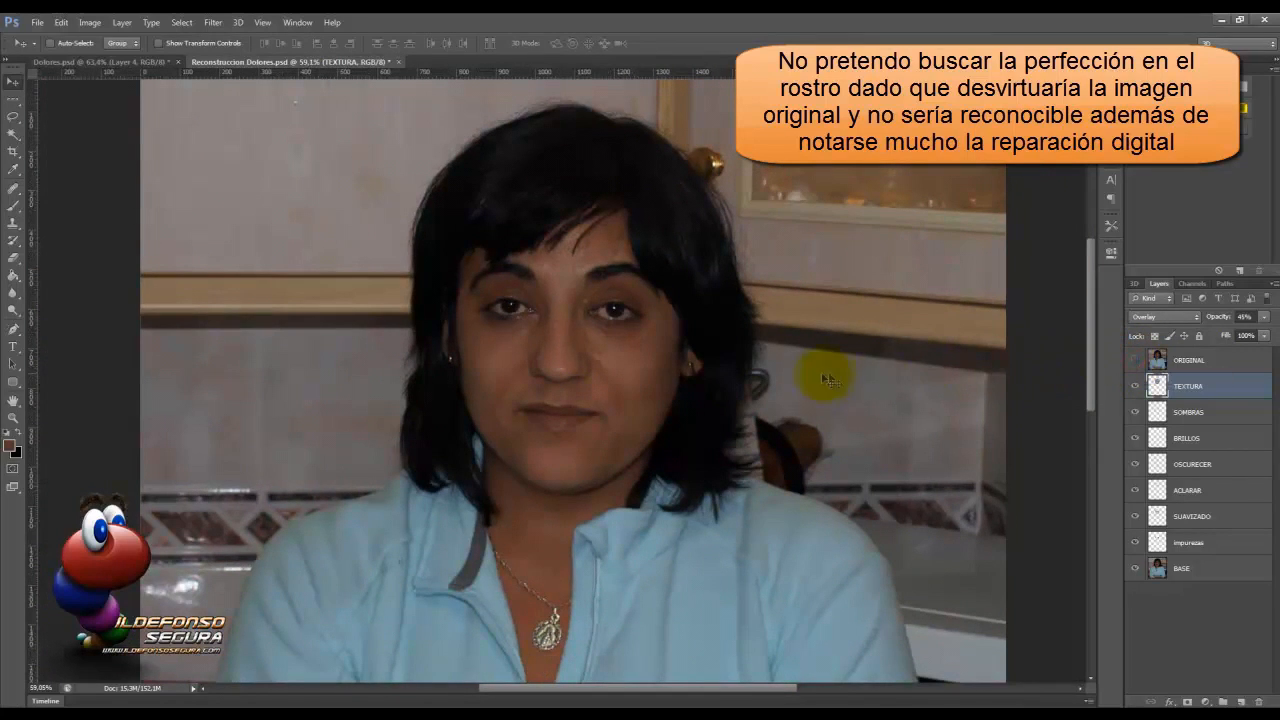
scroll(782, 322, "down", 1)
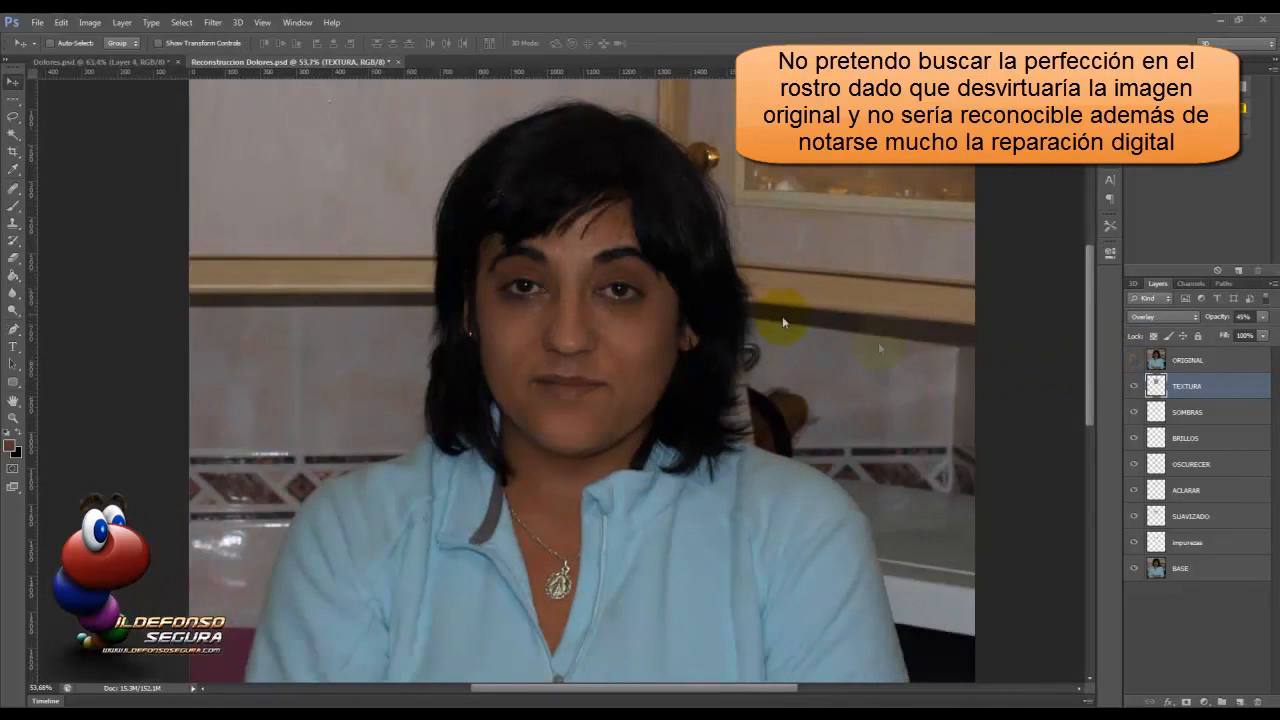
Add a Curves adjustment layer directly above TEXTURA and raise the RGB curve to brighten the photo.
left_click(1205, 703)
left_click(1182, 487)
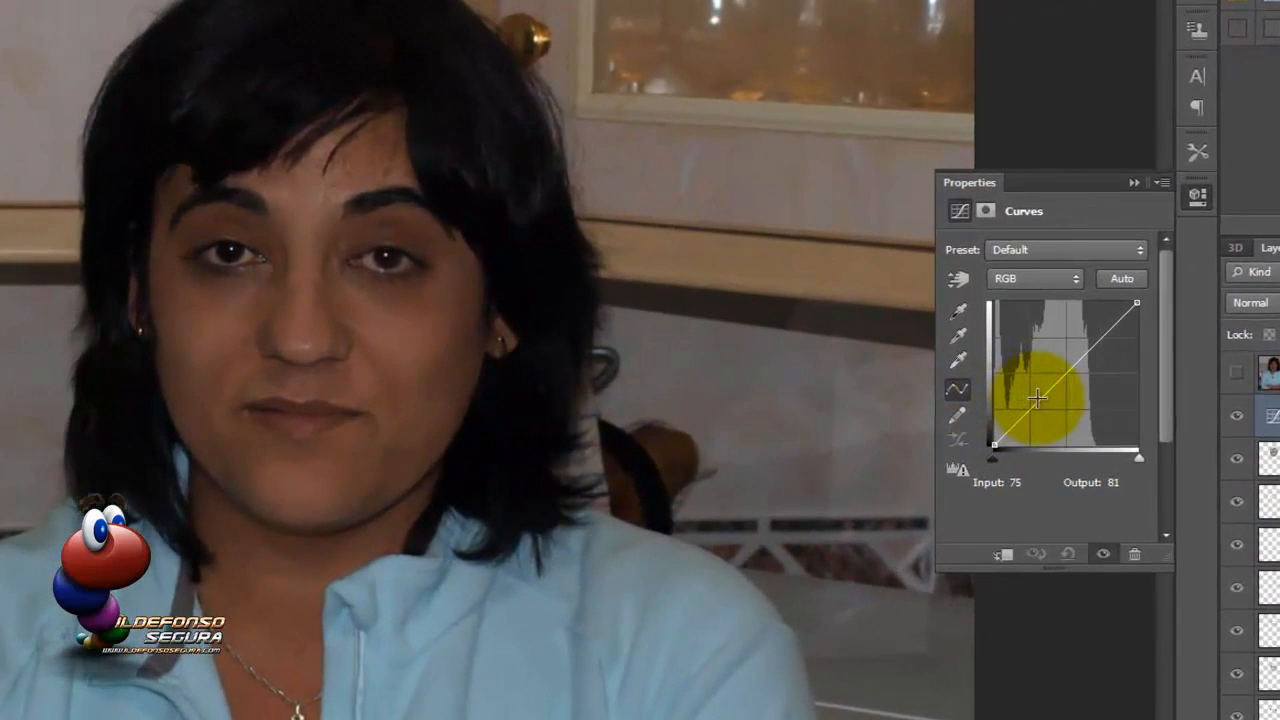
left_click(1012, 375)
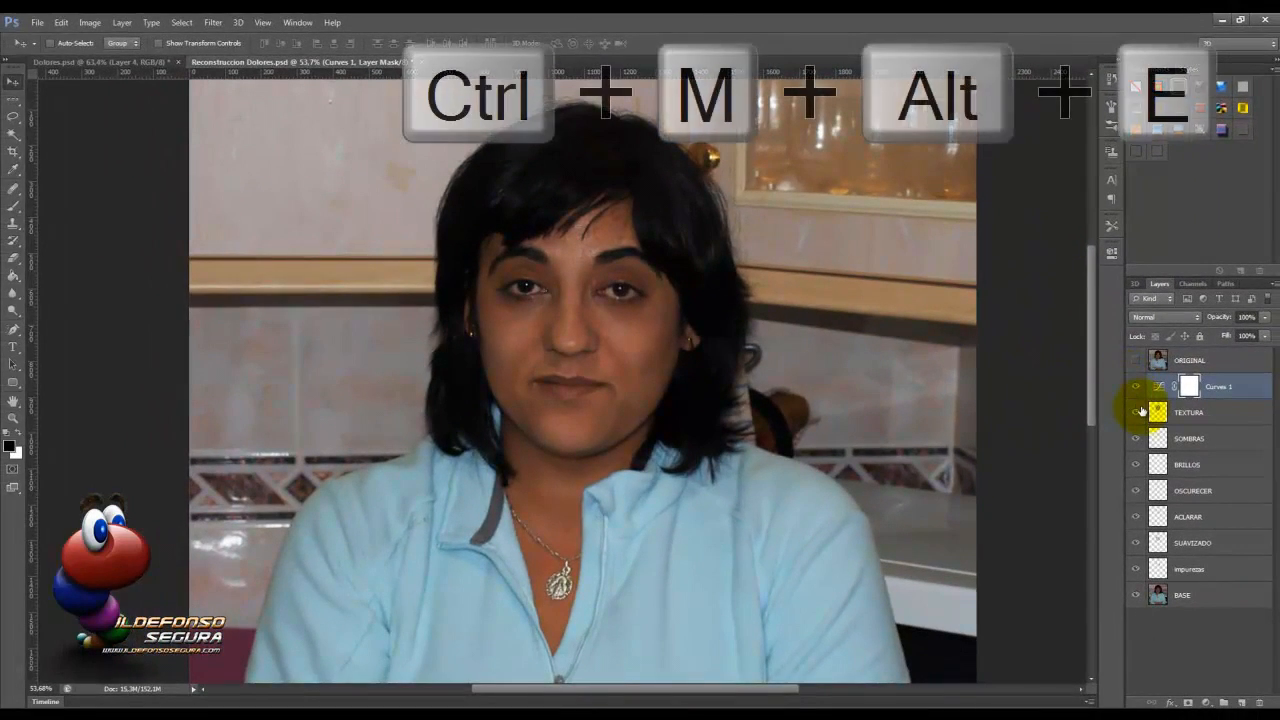
Stamp all visible layers into a new layer above Curves 1 and apply a Gaussian Blur with a 10-pixel radius to it.
key("ctrl+shift+alt+e")
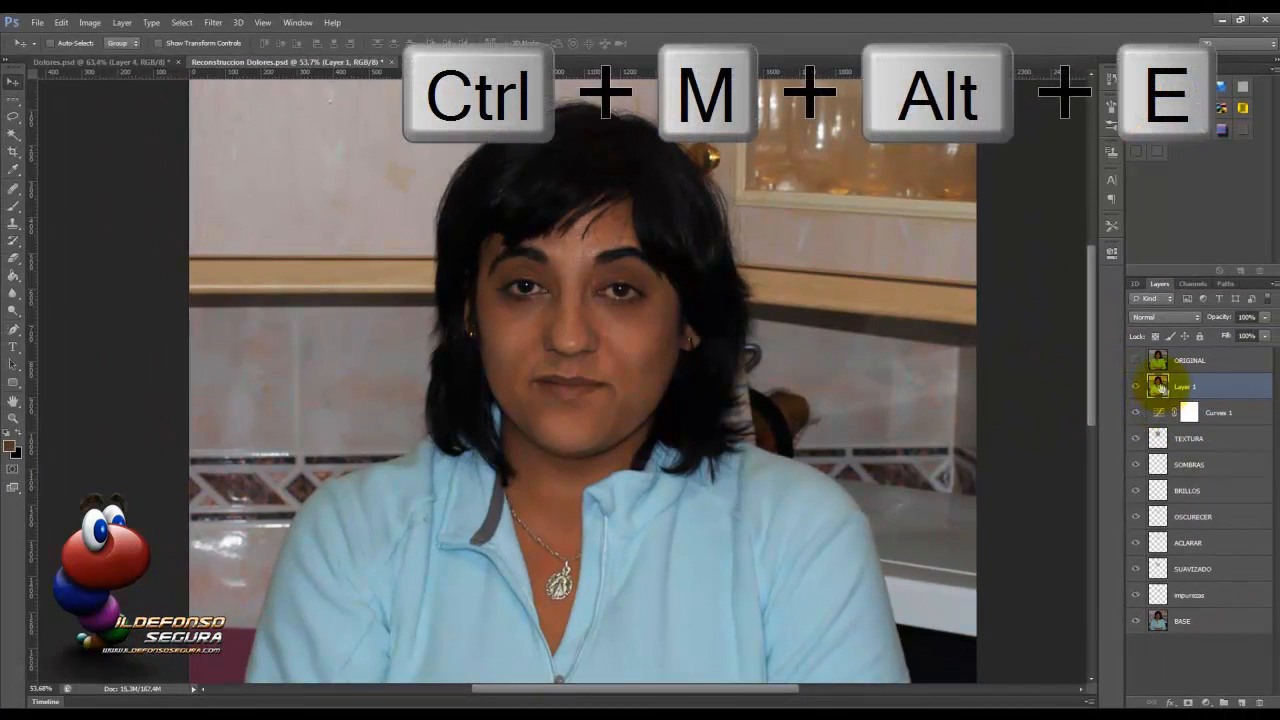
left_click(216, 23)
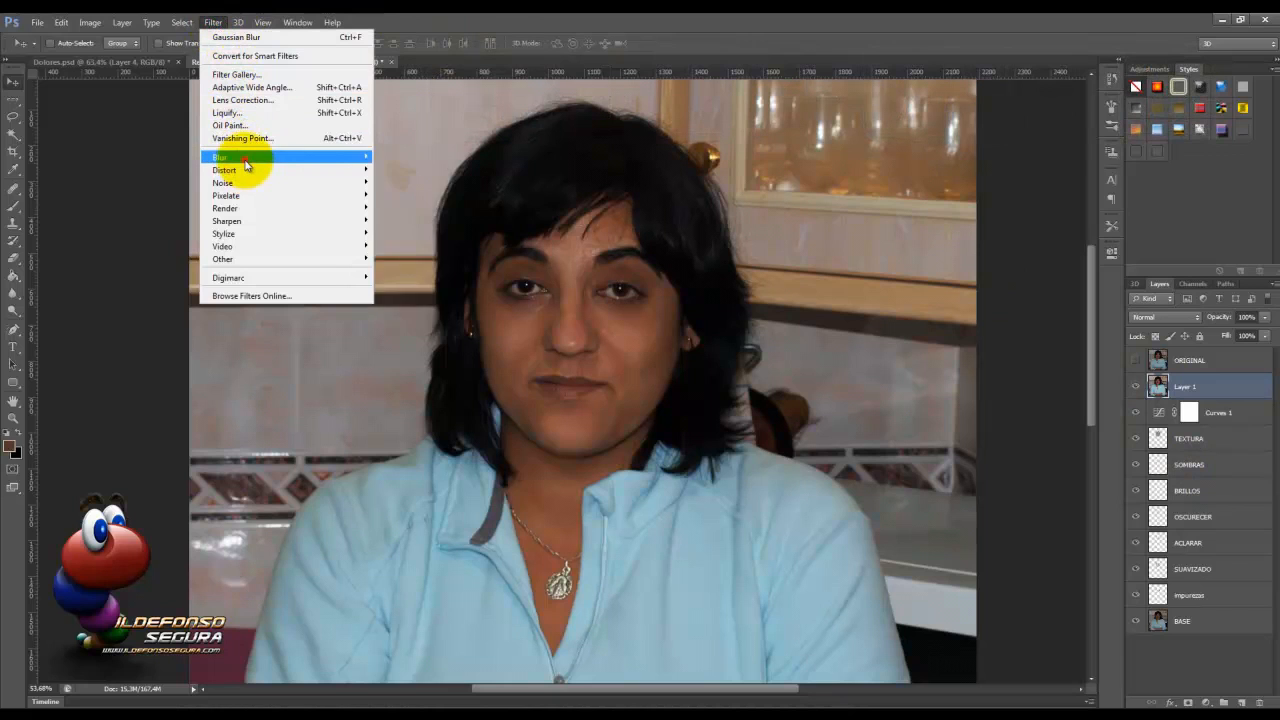
mouse_move(246, 160)
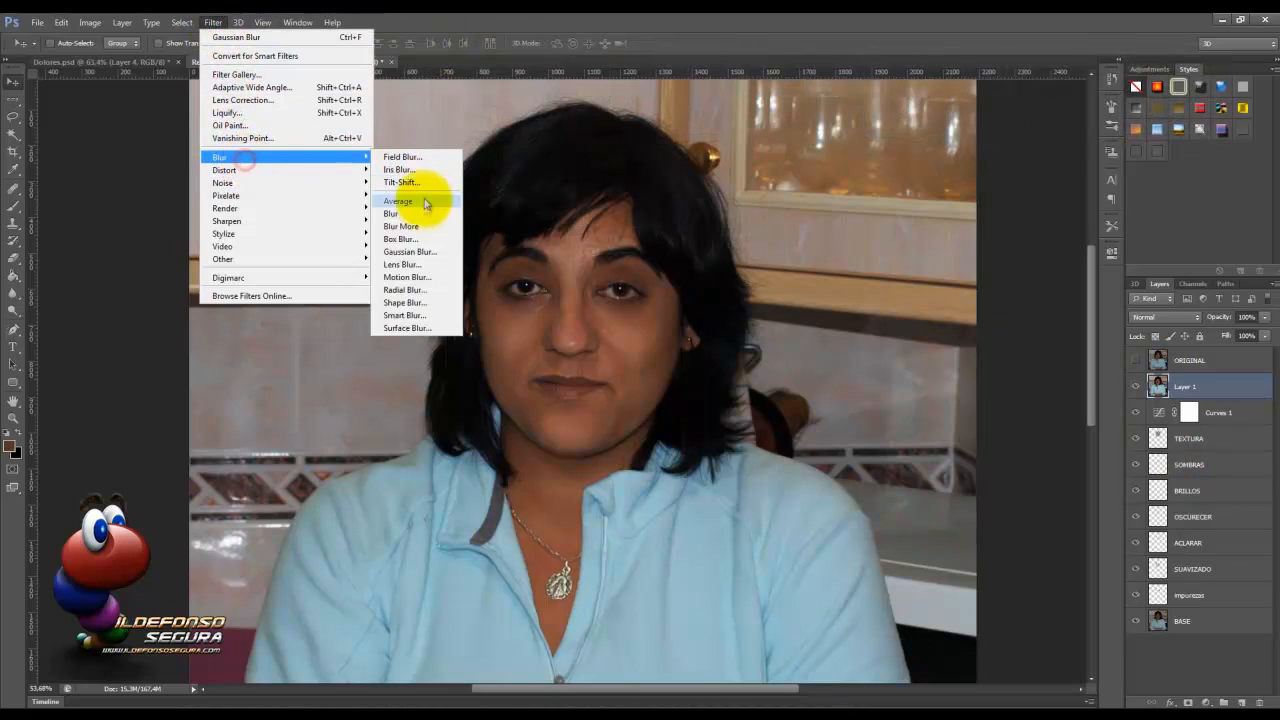
left_click(425, 253)
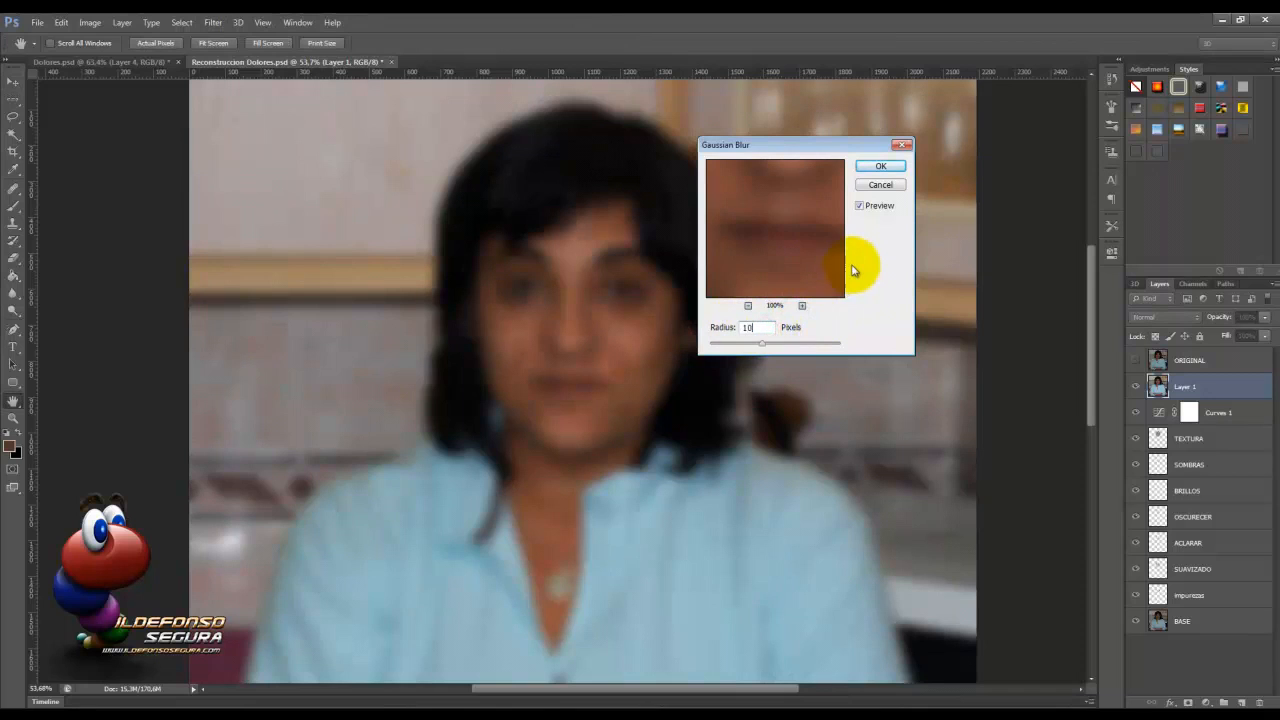
key("Return")
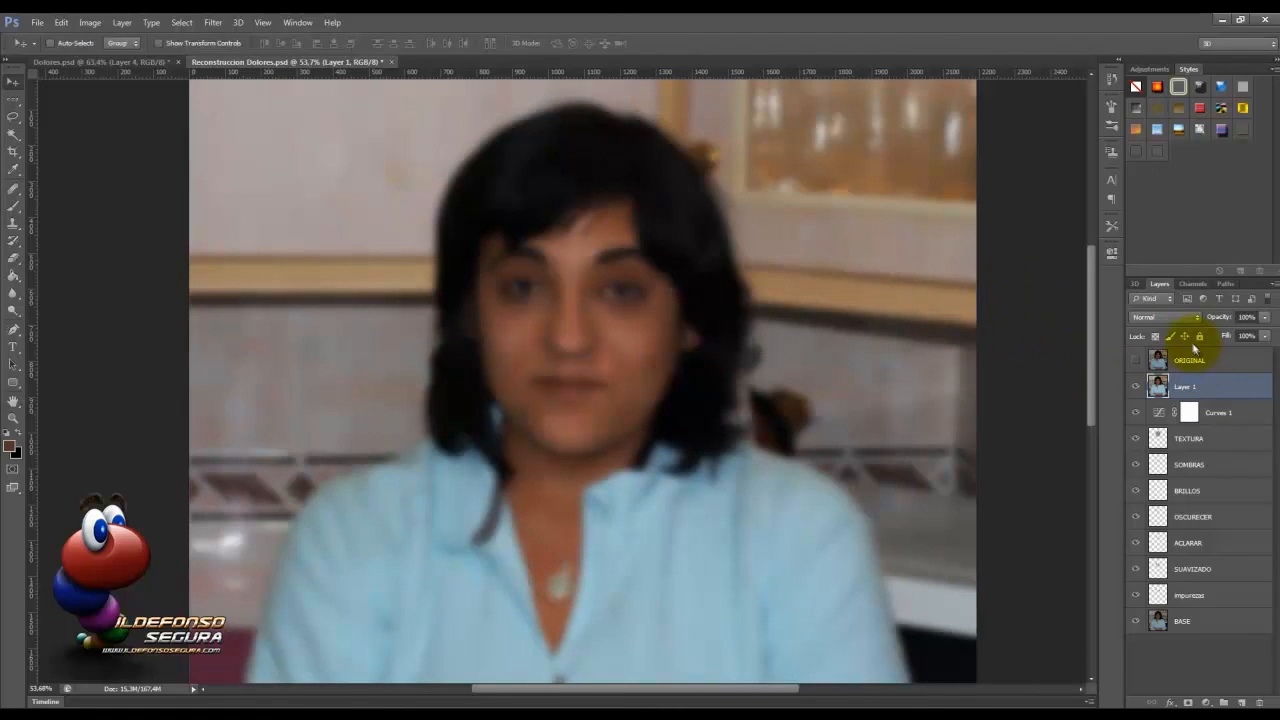
Set the blurred merged layer's blend mode to Soft Light and its opacity to 40%.
left_click(1196, 318)
left_click(1155, 508)
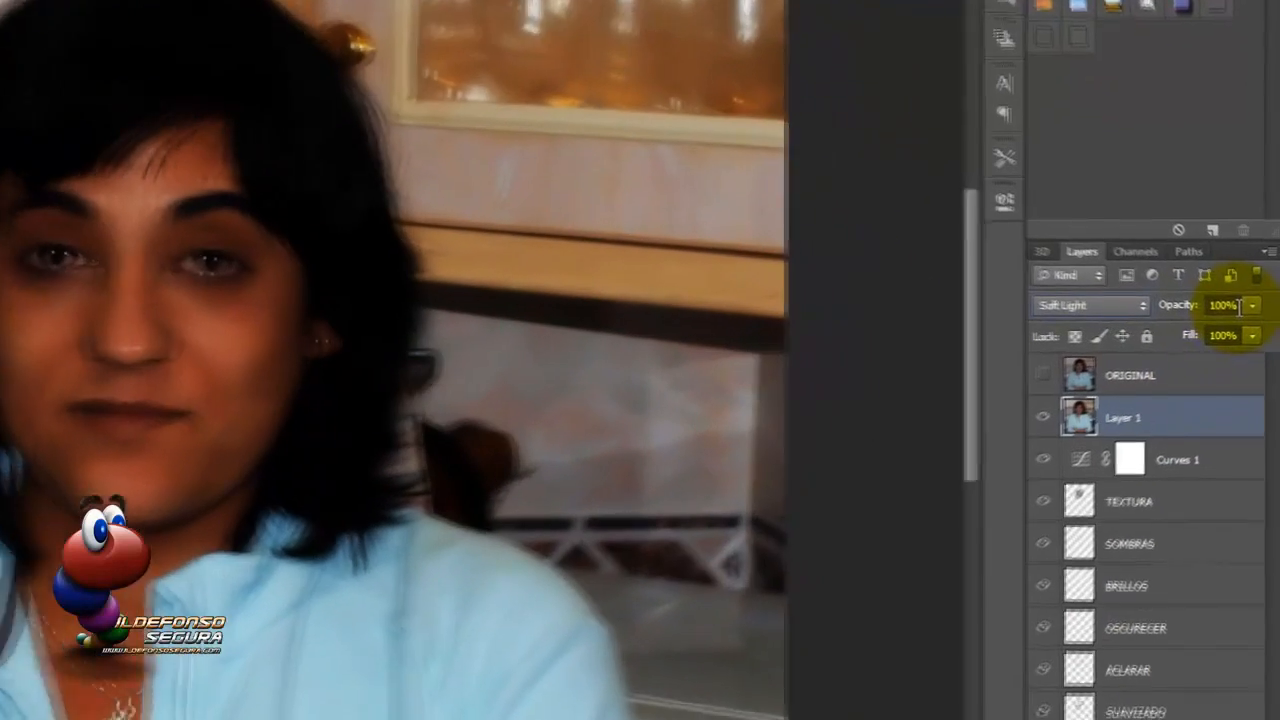
left_click(1246, 317)
type("40")
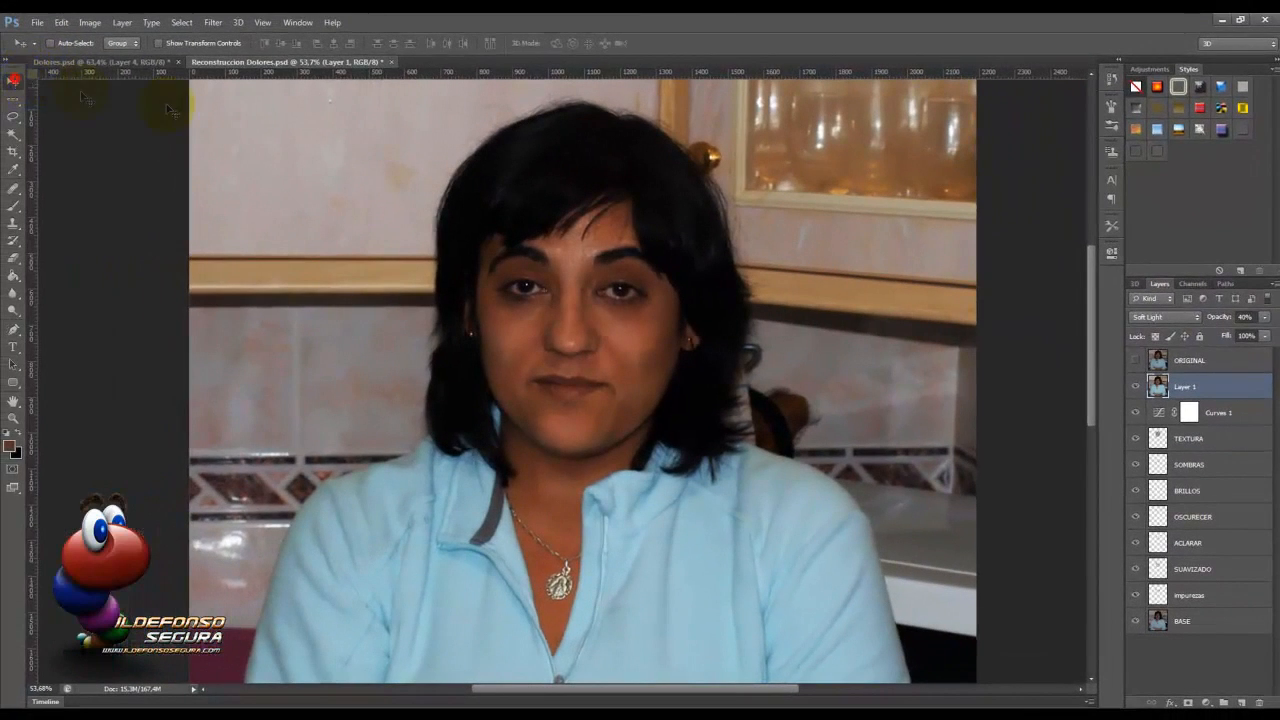
Compare the retouched portrait with the untouched photo by briefly showing the ORIGINAL layer and hiding it again.
scroll(397, 145, "down", 4)
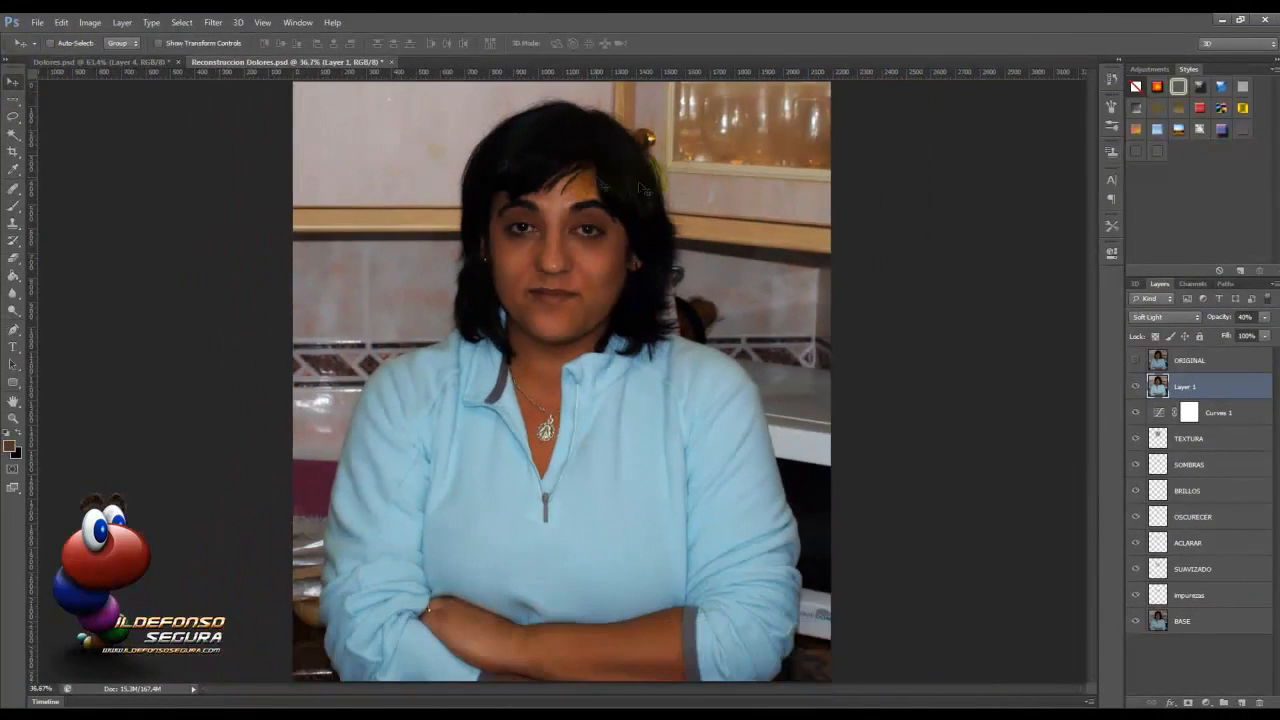
left_click(1135, 361)
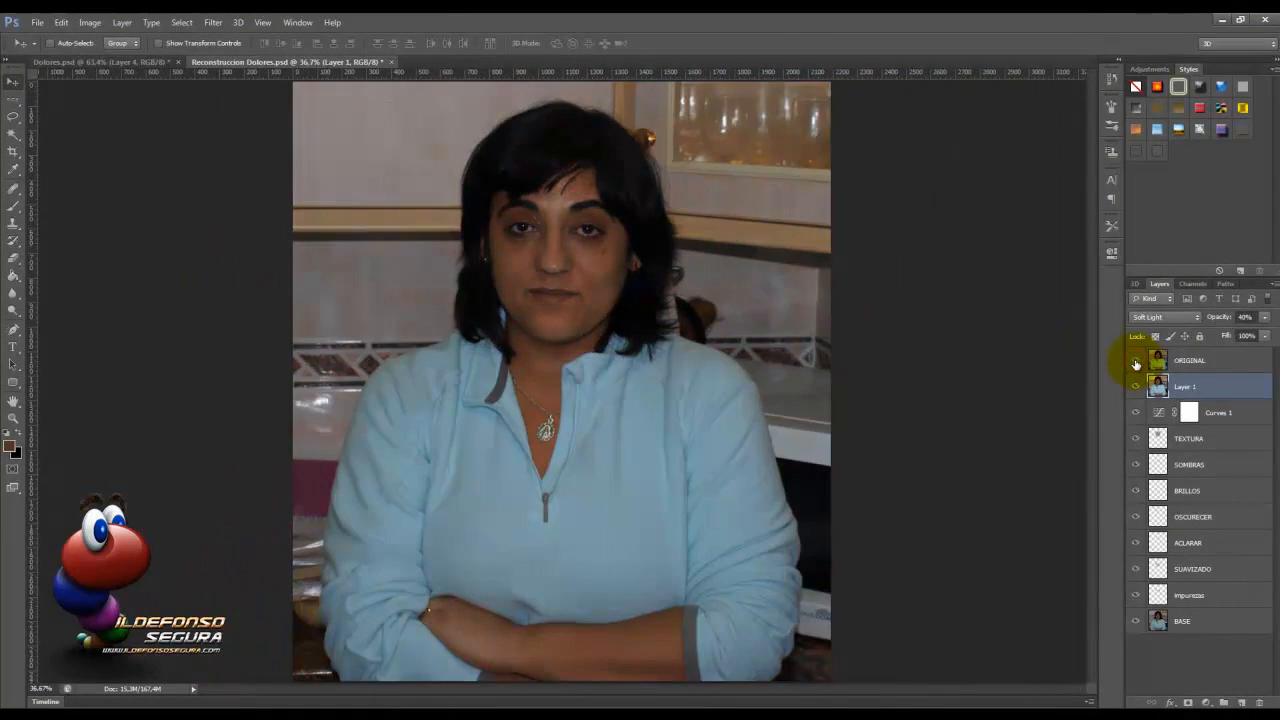
left_click(1135, 361)
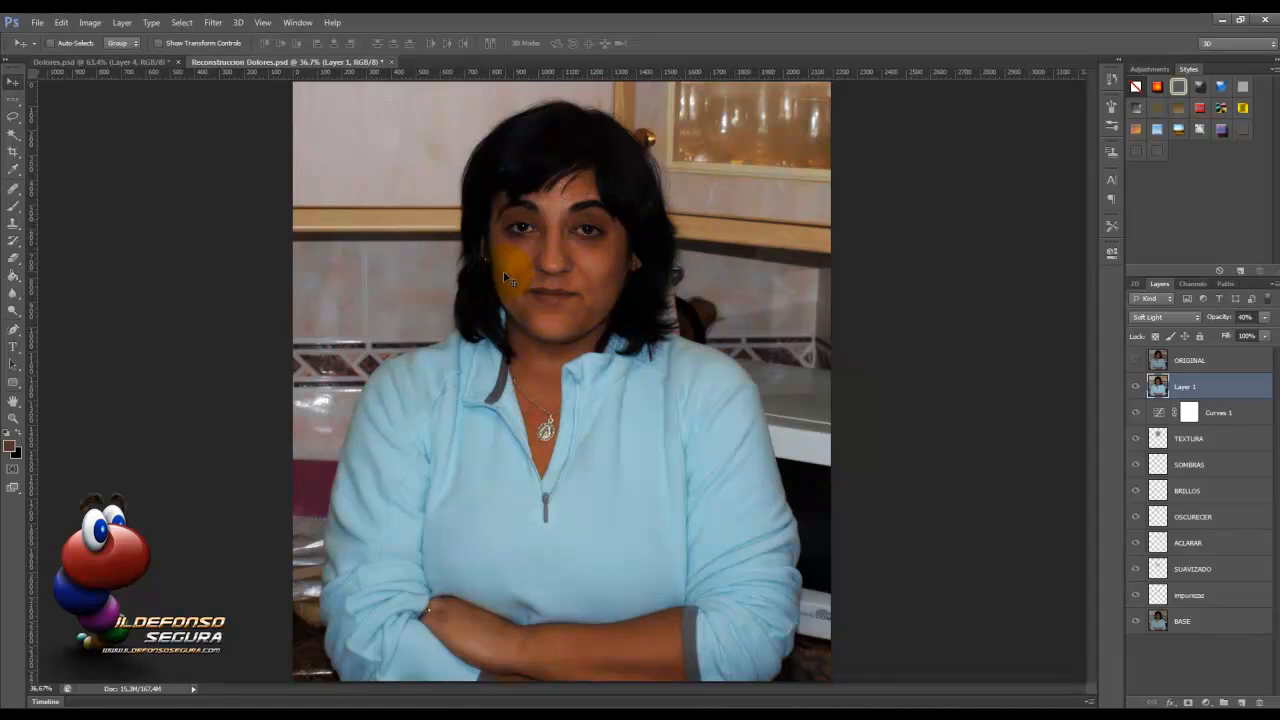
Lower the BRILLOS layer's opacity to 7% to tone down the facial highlights.
left_click(1157, 490)
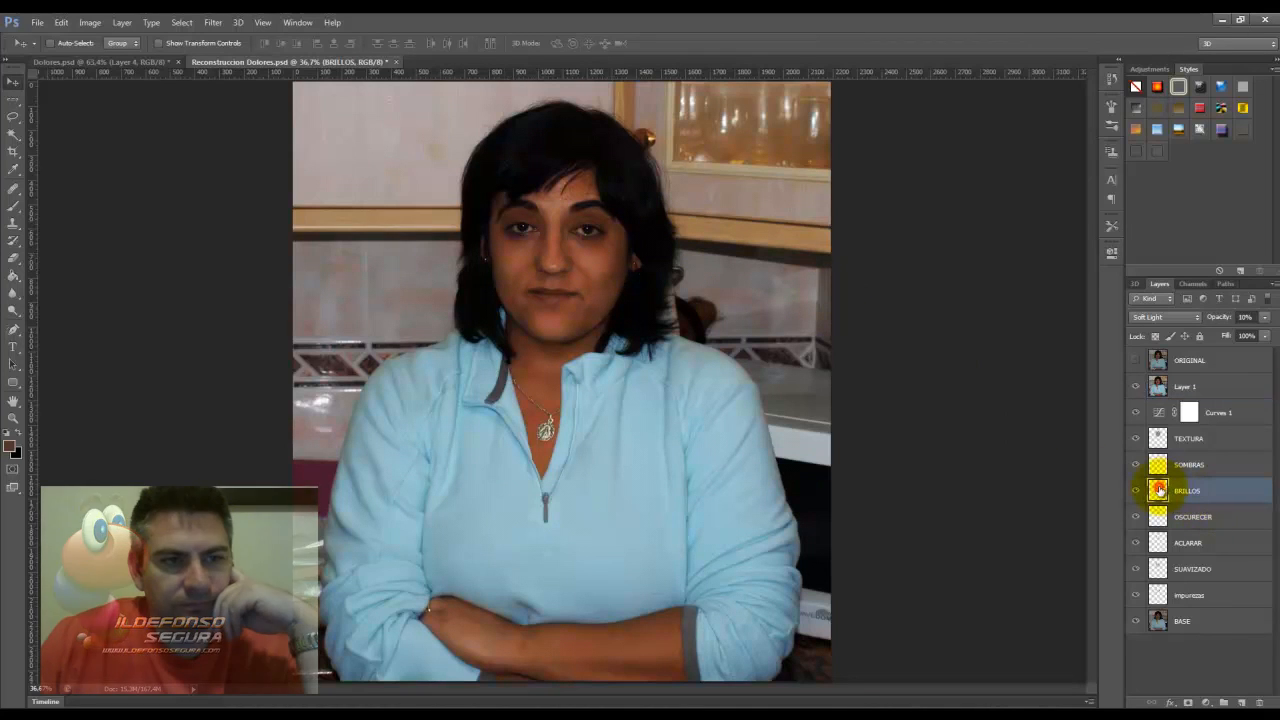
left_click(1245, 317)
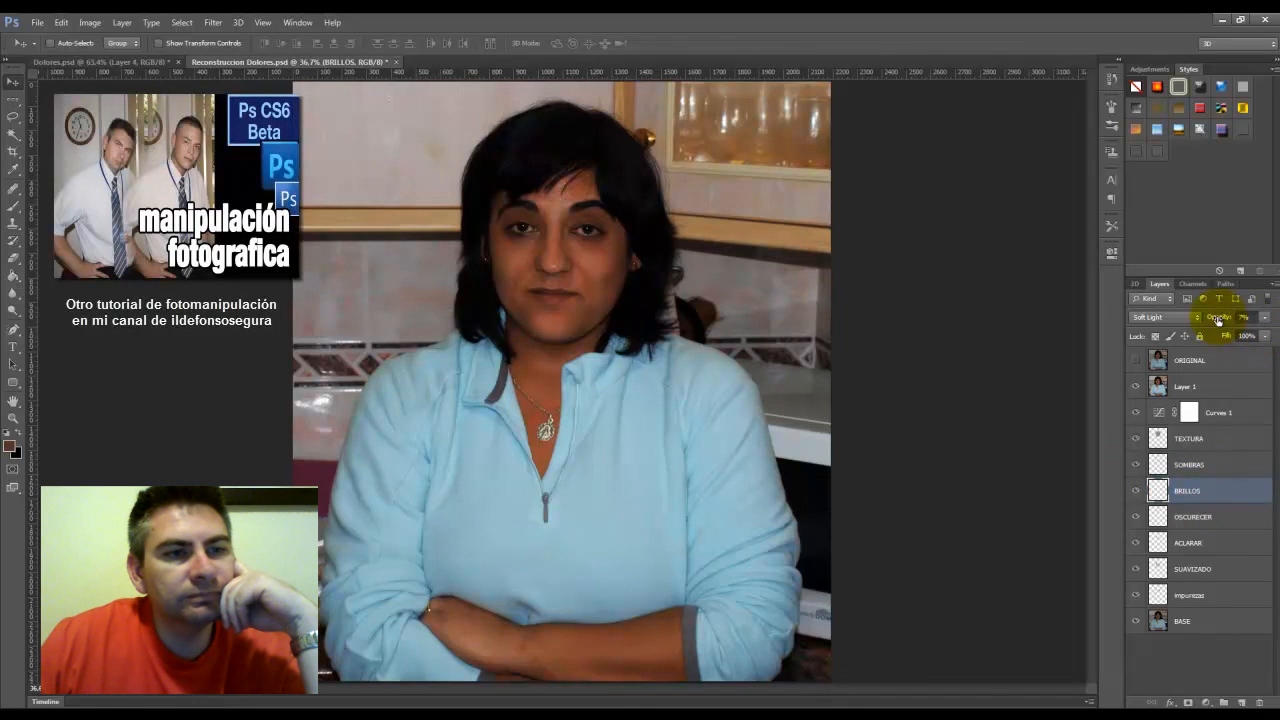
left_click(1172, 490)
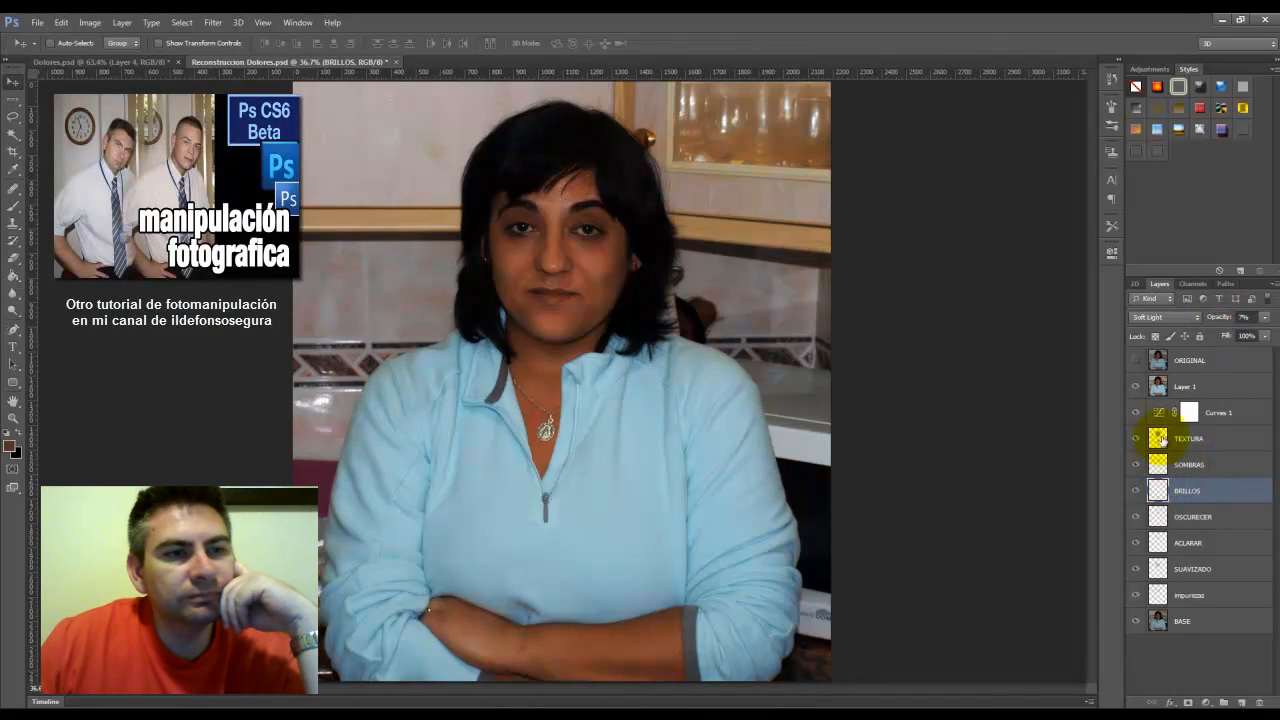